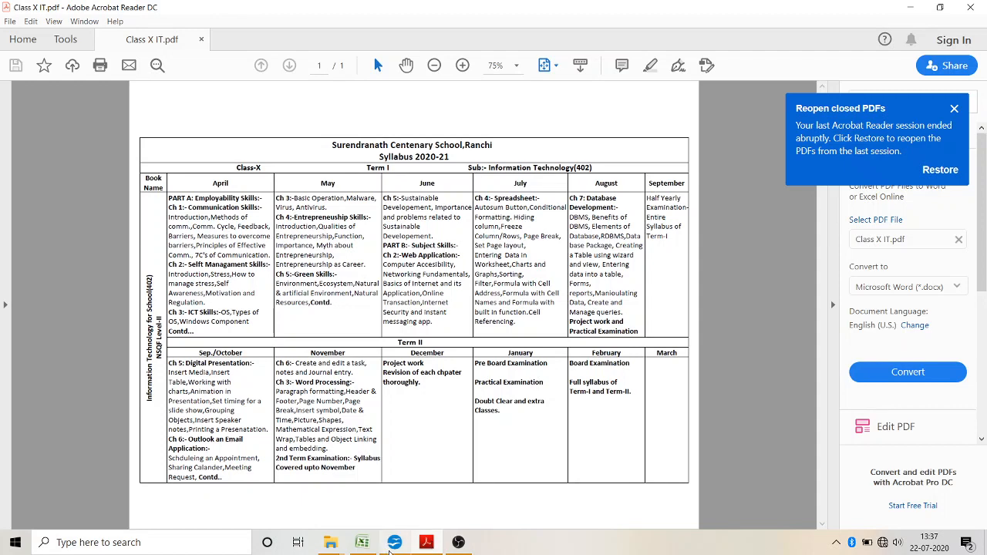
- Switch to the OpenOffice Calc class marks spreadsheet and select columns A through N on Sheet1
{"action": "left_click", "coordinate": [392, 546]}
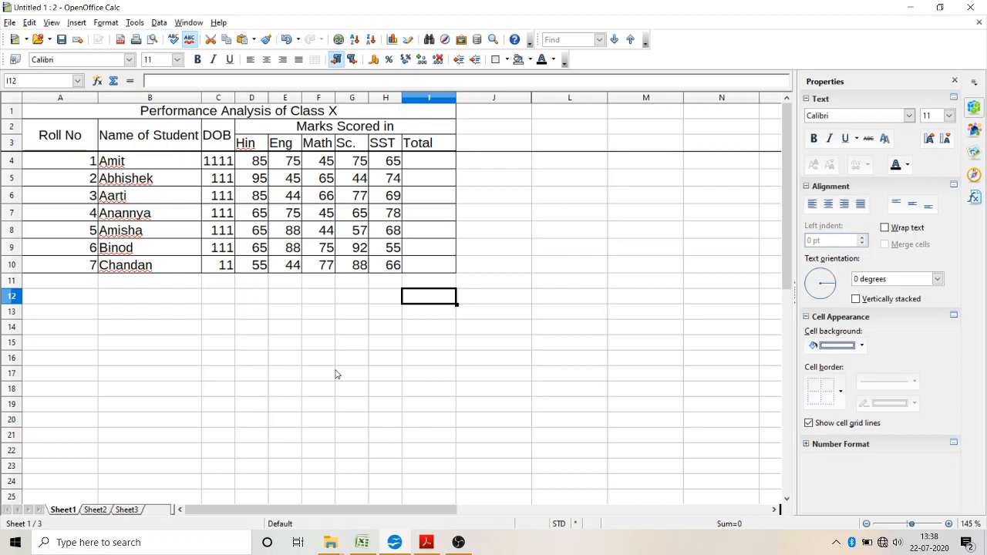
{"action": "left_click", "coordinate": [336, 374]}
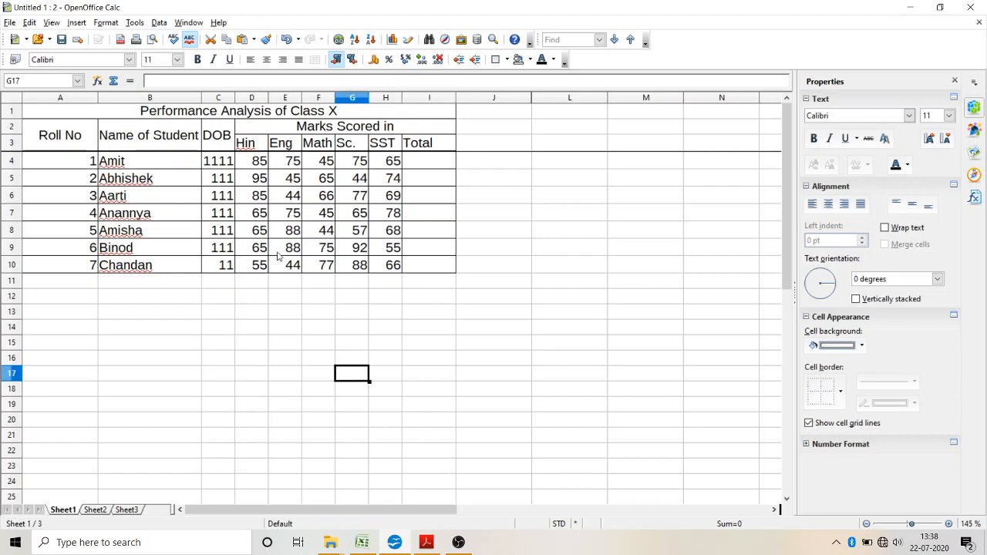
{"action": "left_click_drag", "start_coordinate": [55, 101], "coordinate": [685, 142]}
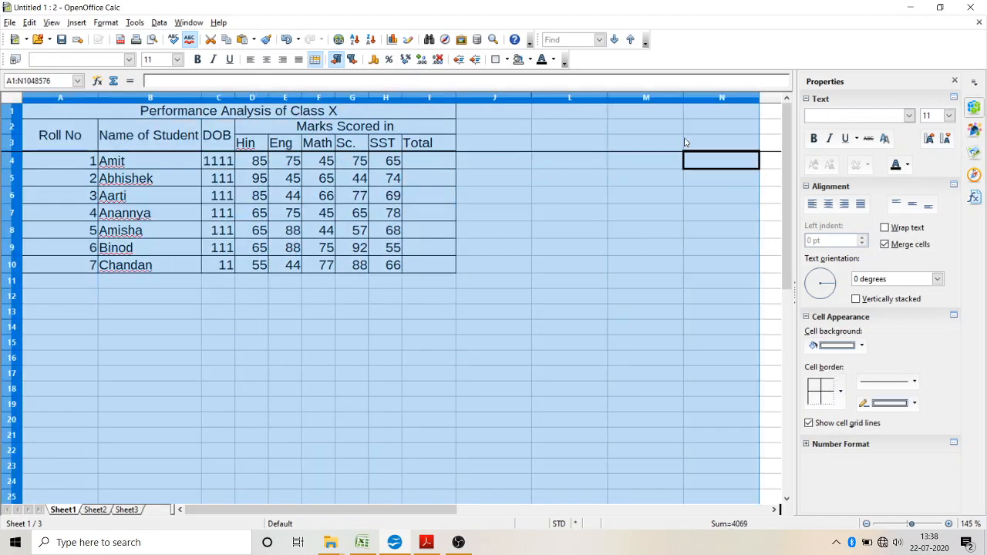
- Starting from column A of Sheet1, jump to the last filled column and the last filled row of the marks table
{"action": "left_click", "coordinate": [60, 101]}
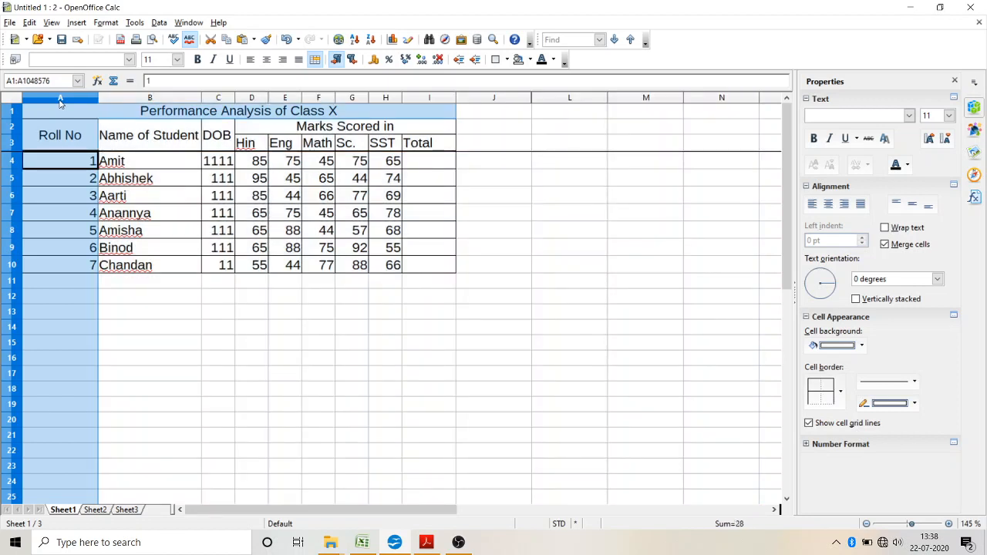
{"action": "key", "text": "shift+Right"}
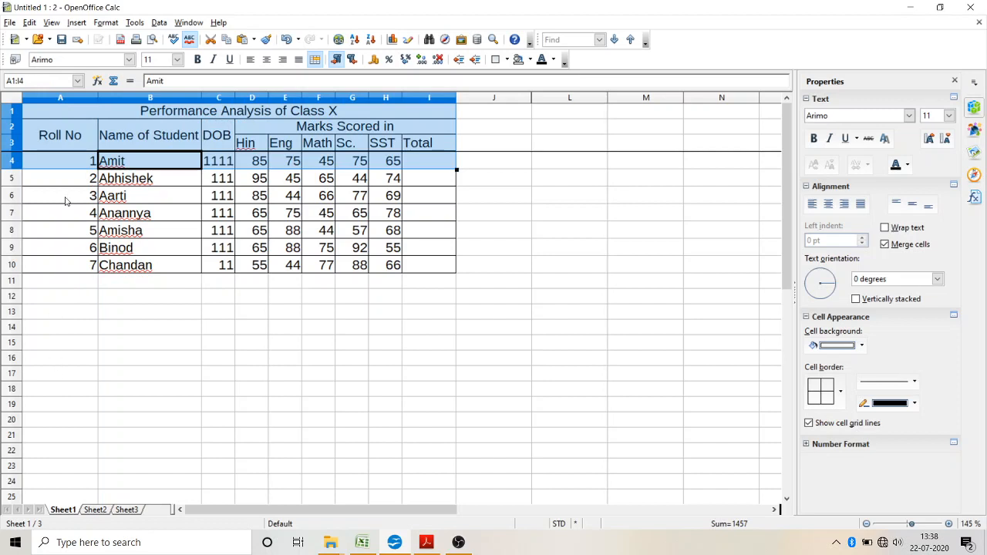
{"action": "left_click", "coordinate": [56, 99]}
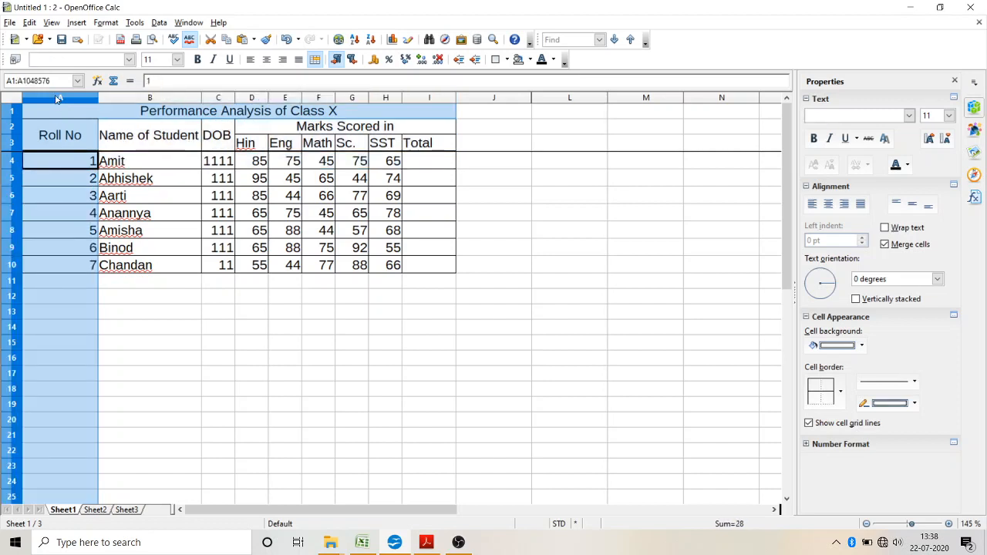
{"action": "key", "text": "ctrl+Right"}
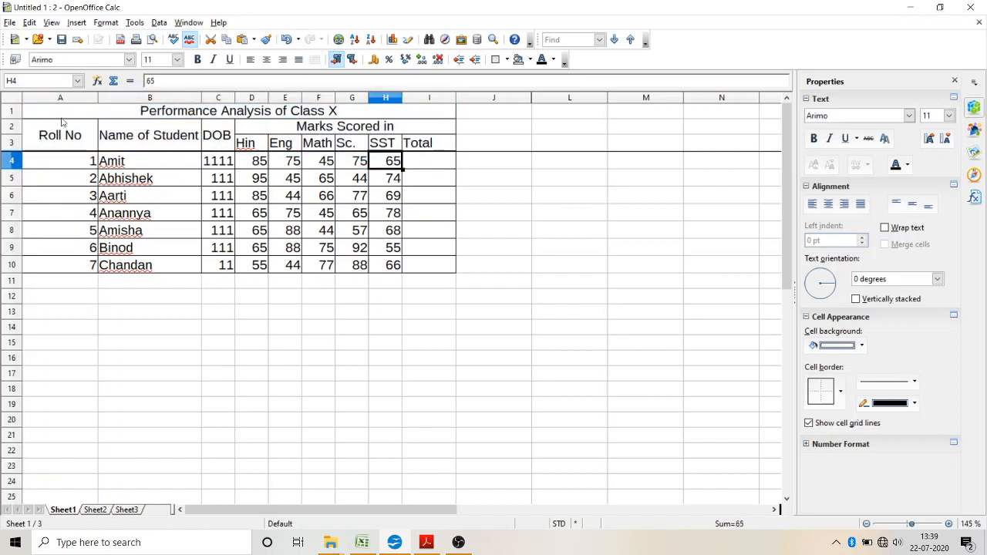
{"action": "left_click", "coordinate": [60, 98]}
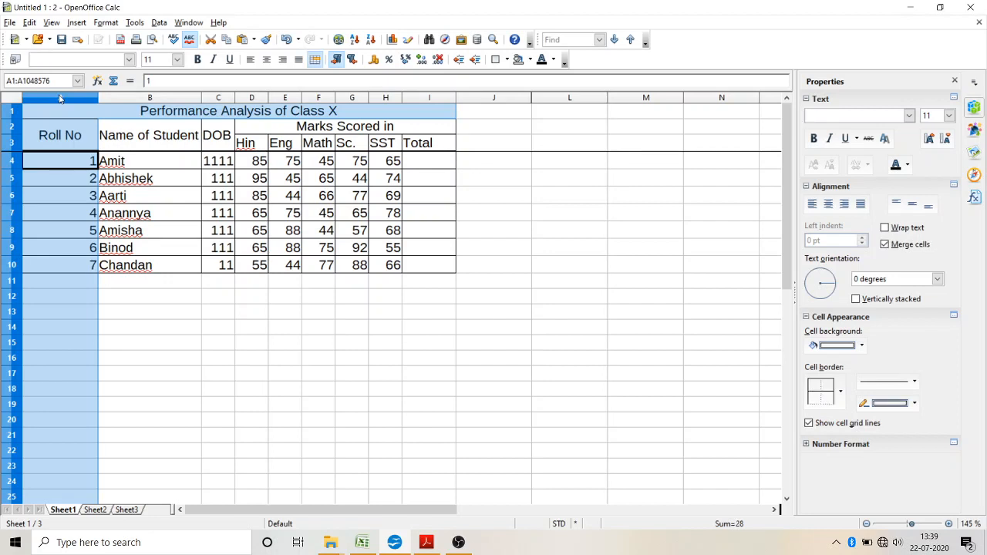
{"action": "key", "text": "ctrl+Right"}
{"action": "left_click", "coordinate": [60, 99]}
{"action": "key", "text": "ctrl+Down"}
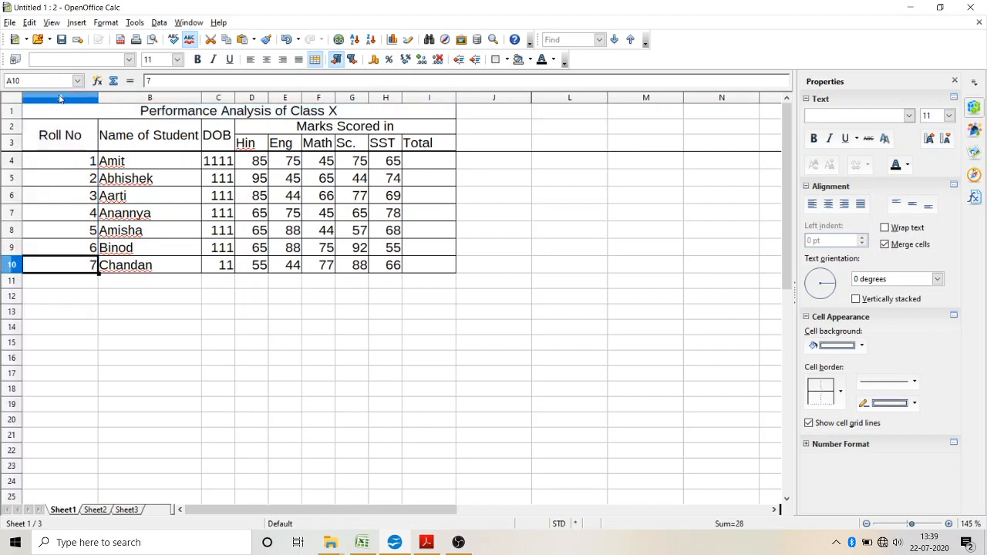
{"action": "left_click", "coordinate": [60, 99]}
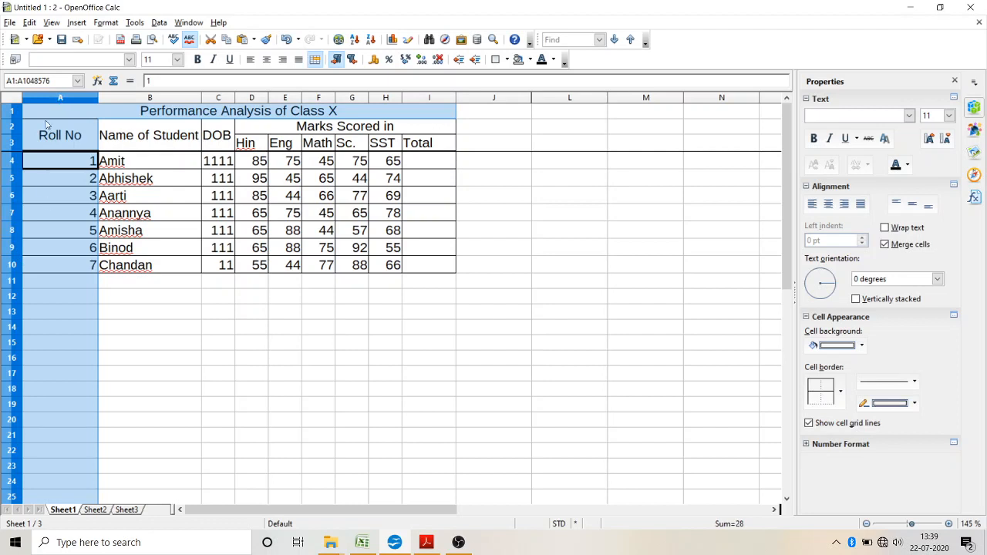
{"action": "left_click", "coordinate": [102, 498]}
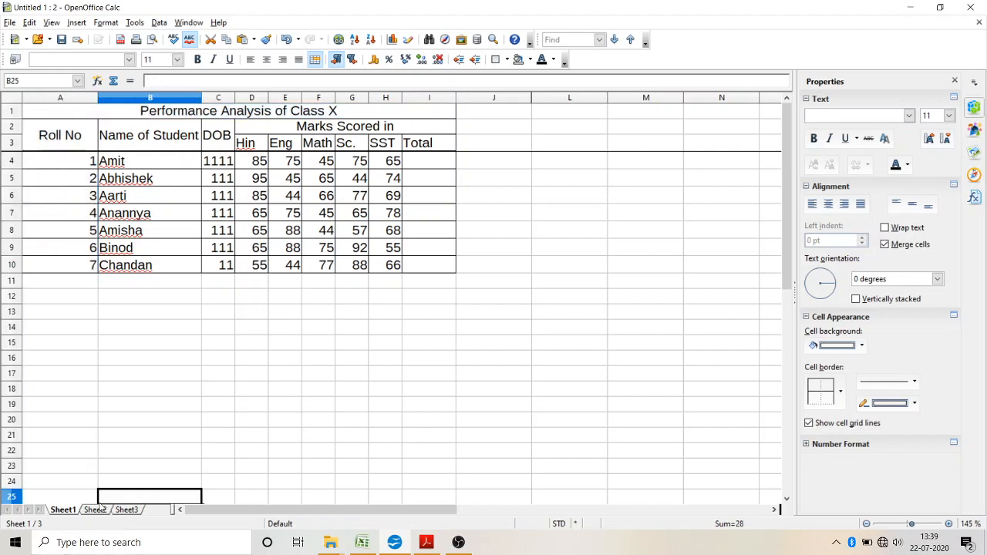
- On the empty Sheet2, go to the sheet's very last column and very last row
{"action": "left_click", "coordinate": [96, 510]}
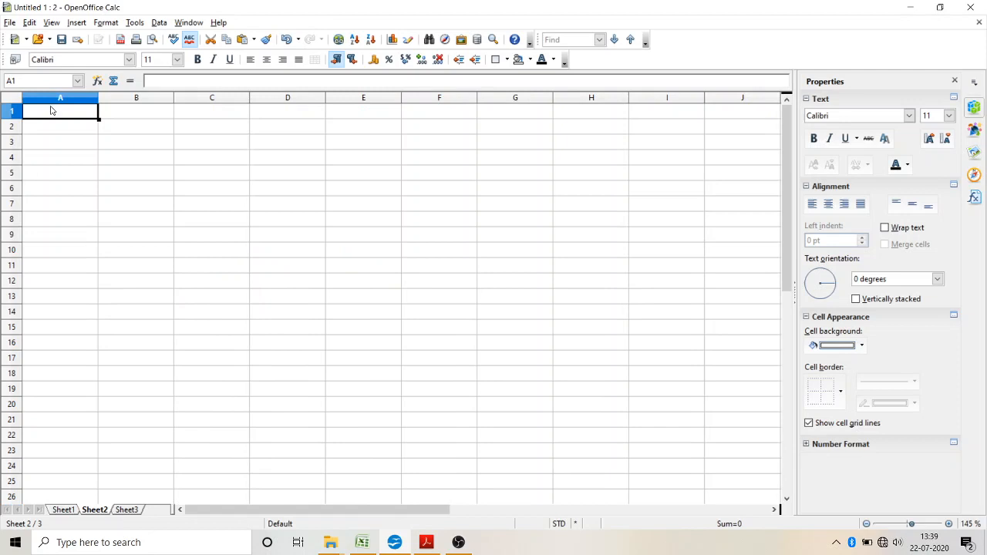
{"action": "key", "text": "ctrl+Right"}
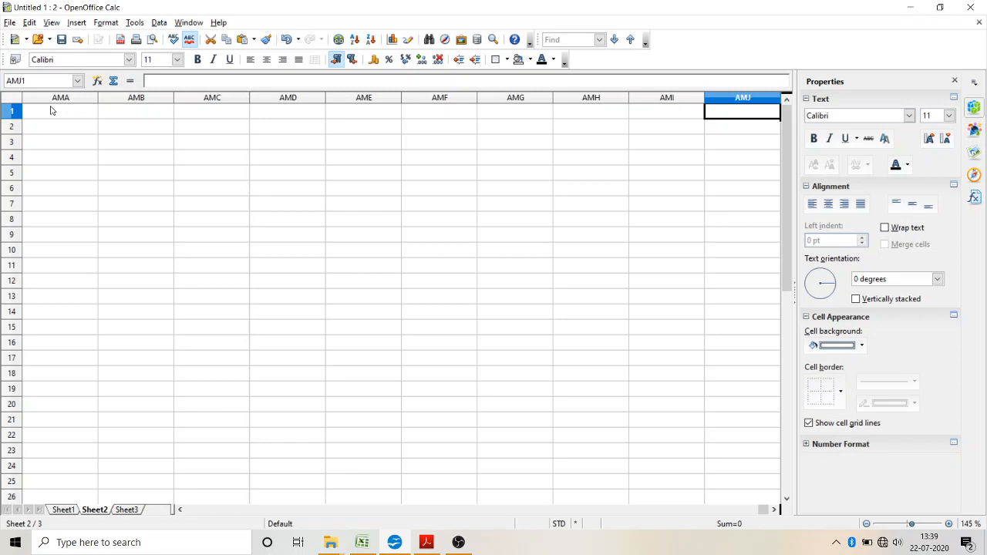
{"action": "left_click", "coordinate": [15, 113]}
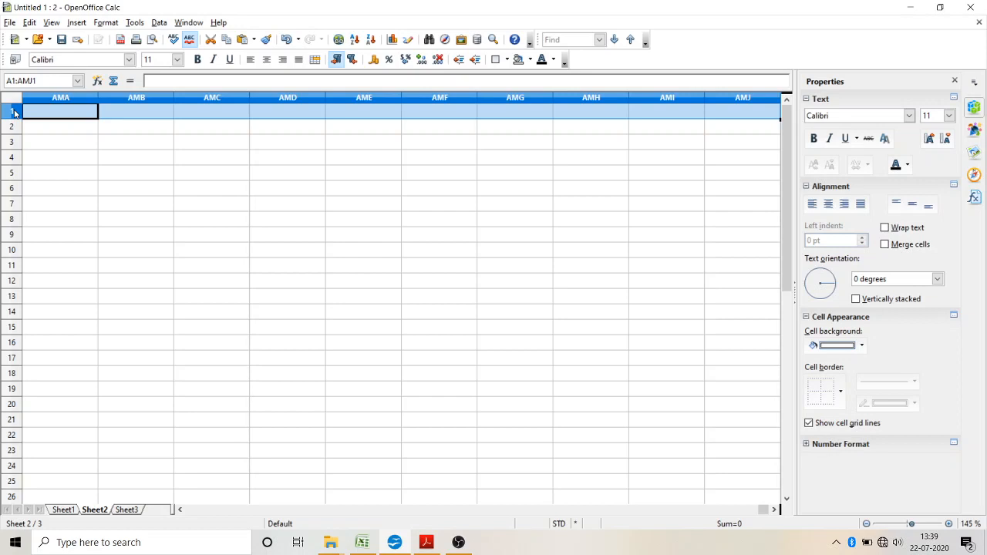
{"action": "key", "text": "ctrl+Down"}
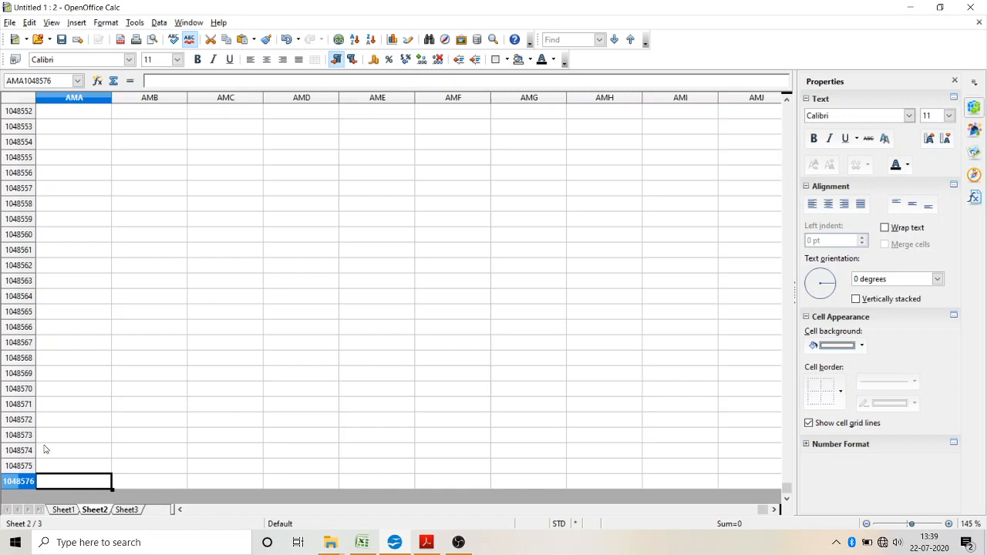
- Enlarge Sheet1 to 155% and look through Sheet2 and Sheet3 before returning to Sheet1
{"action": "left_click", "coordinate": [63, 513]}
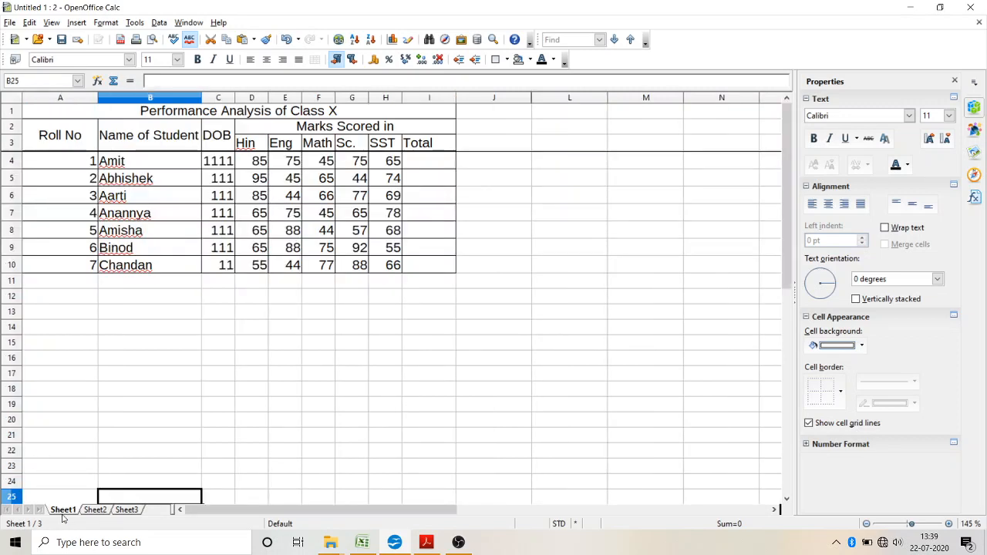
{"action": "left_click", "coordinate": [569, 216]}
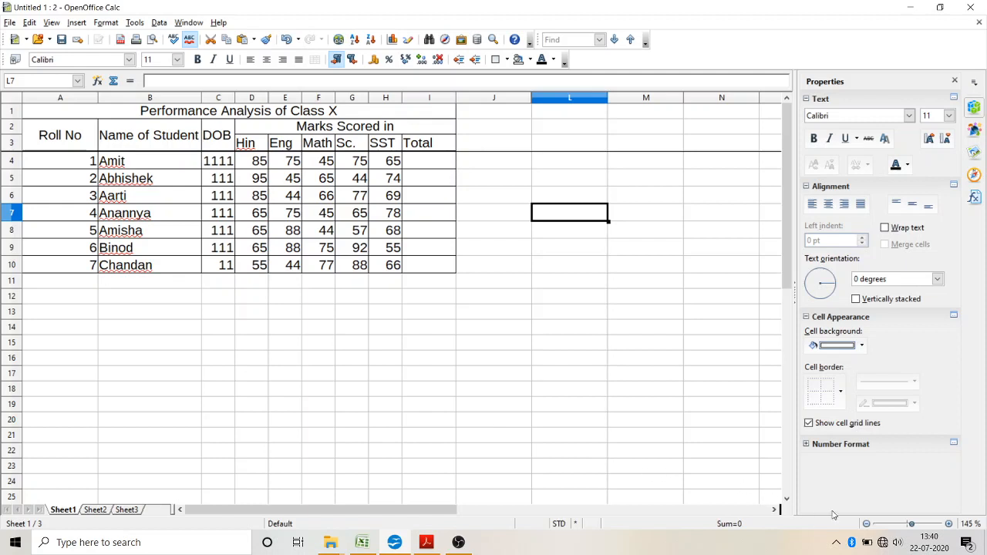
{"action": "left_click", "coordinate": [949, 524]}
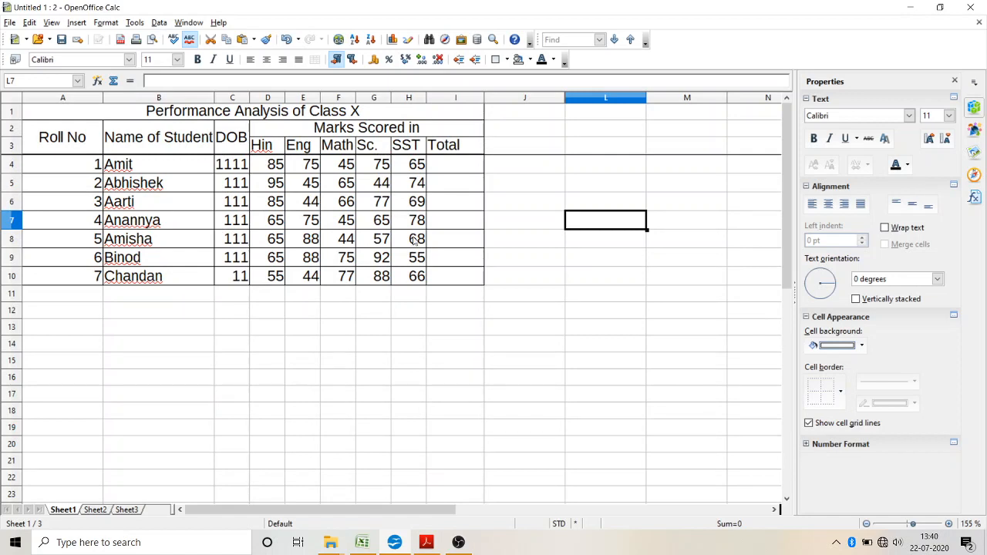
{"action": "left_click", "coordinate": [93, 512]}
{"action": "left_click", "coordinate": [125, 511]}
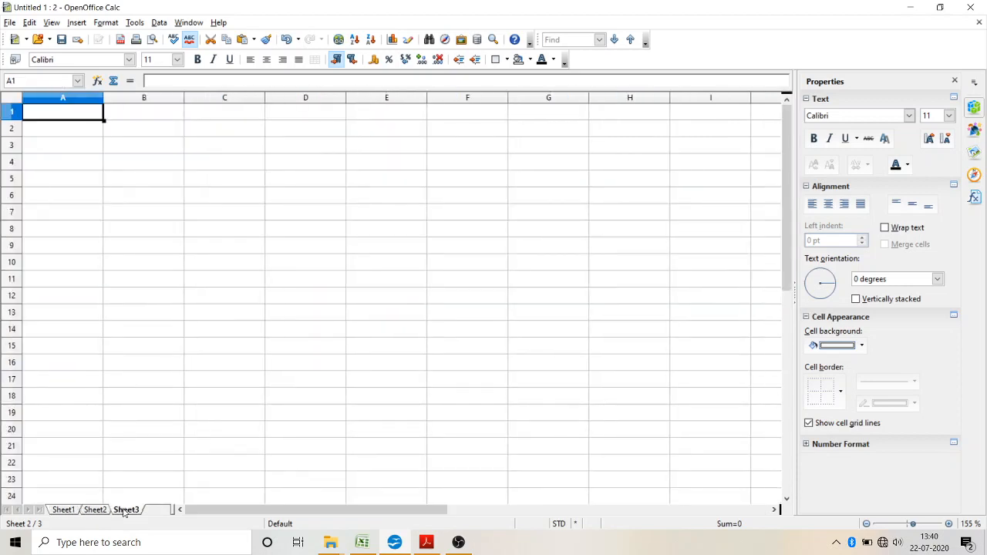
{"action": "left_click", "coordinate": [63, 511]}
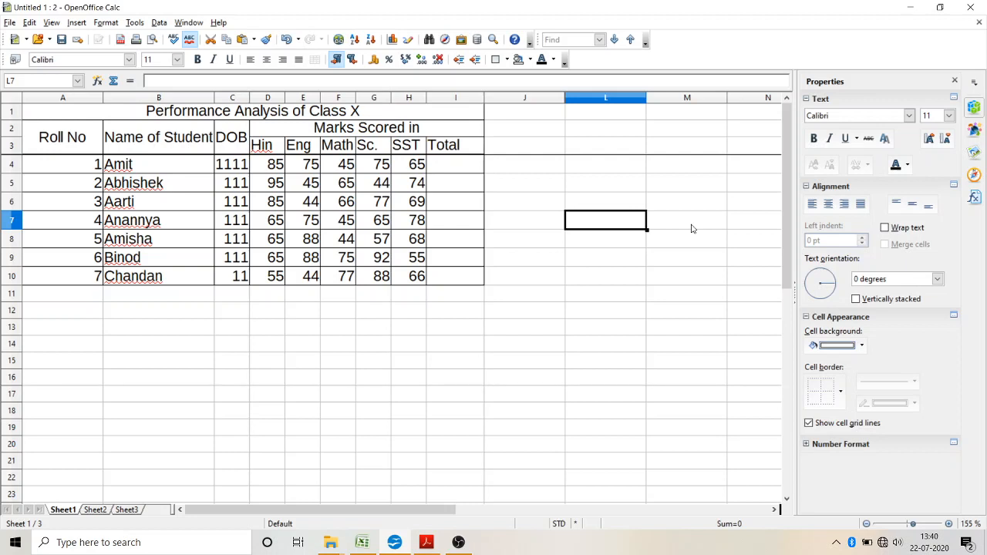
- Unmerge the title cell "Performance Analysis of Class X" in row 1, viewing the sheet at 160%
{"action": "left_click", "coordinate": [416, 110]}
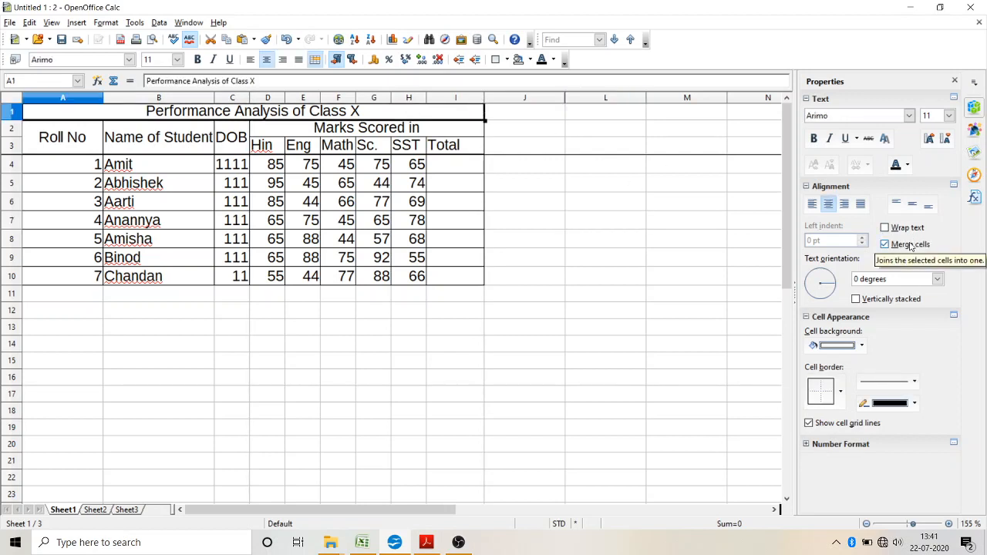
{"action": "left_click", "coordinate": [950, 524]}
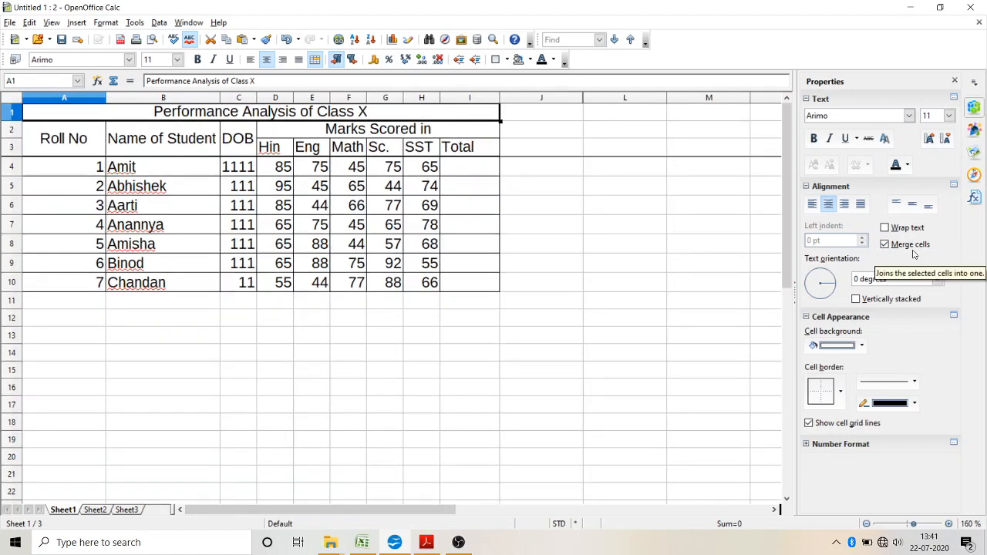
{"action": "left_click", "coordinate": [886, 245]}
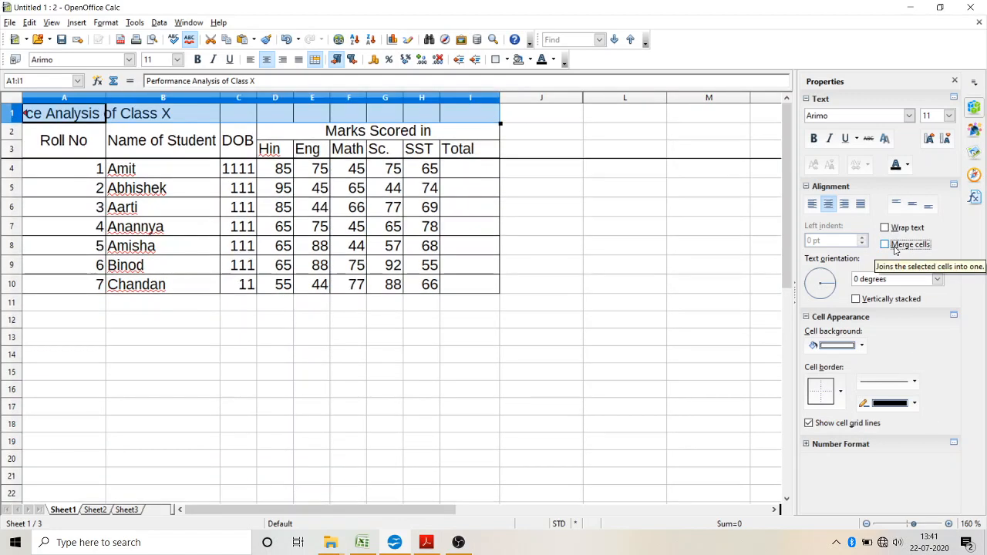
- Merge cells A1 to I1 into one title cell and center its text vertically
{"action": "left_click", "coordinate": [56, 120]}
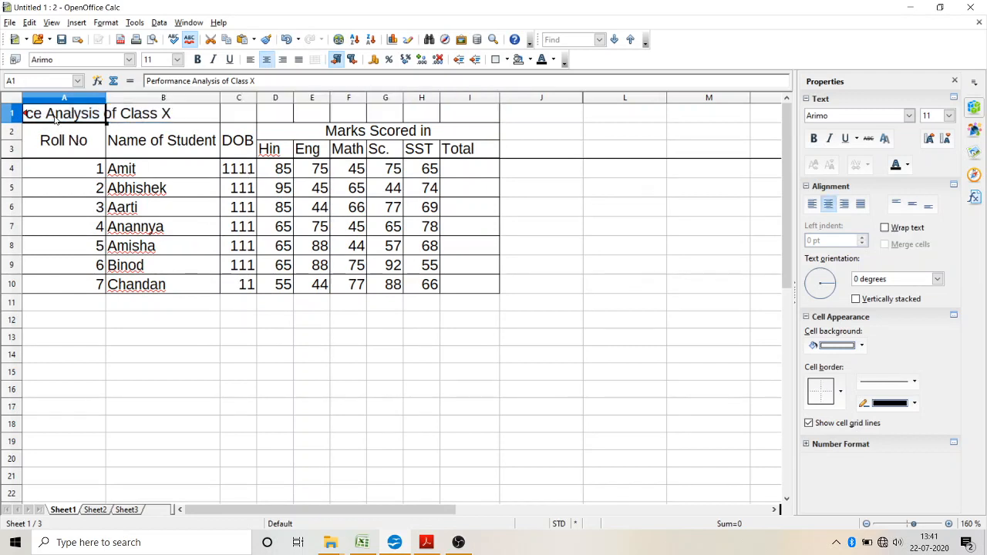
{"action": "key", "text": "shift+Right"}
{"action": "key", "text": "shift+Right"}
{"action": "key", "text": "shift+Right"}
{"action": "key", "text": "shift+Right"}
{"action": "key", "text": "shift+Right"}
{"action": "key", "text": "shift+Right"}
{"action": "key", "text": "shift+Right"}
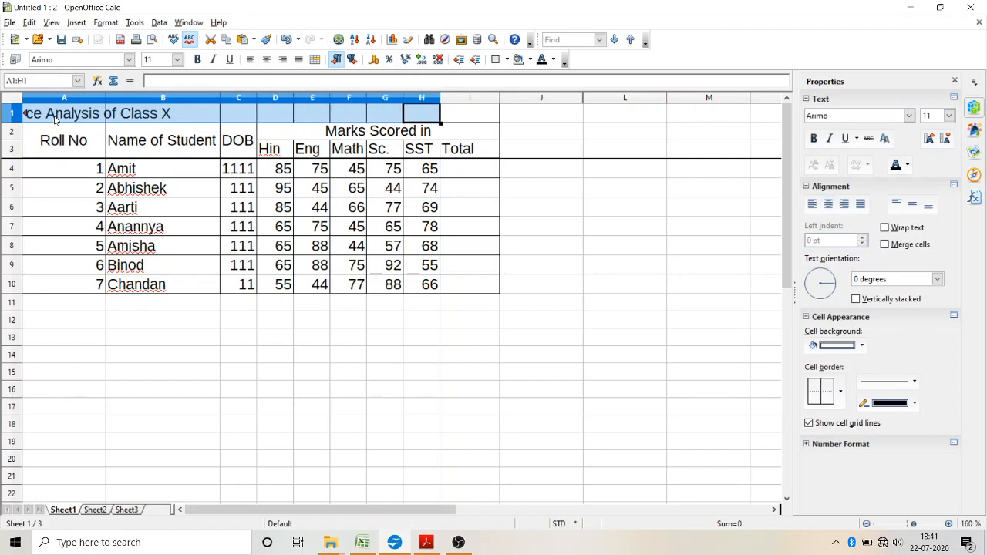
{"action": "key", "text": "shift+Right"}
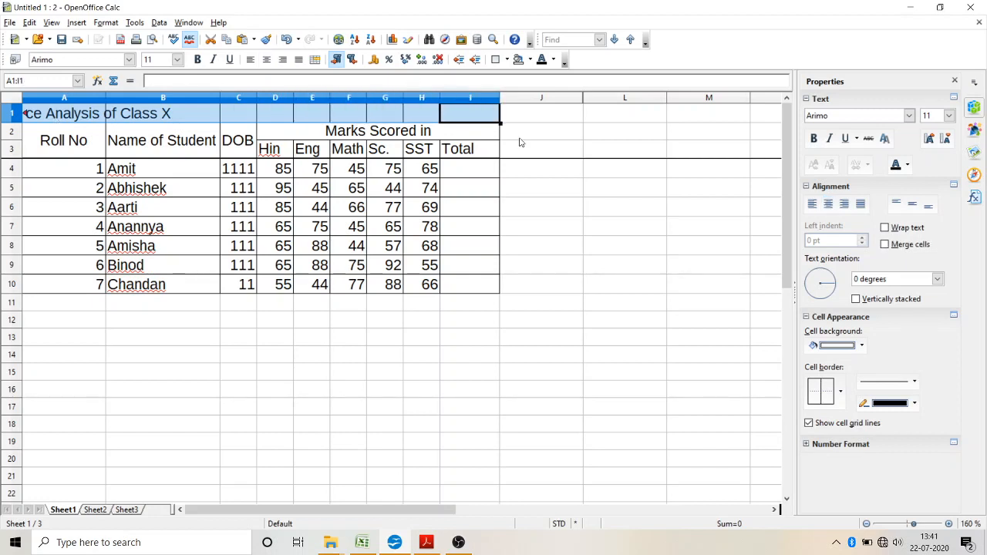
{"action": "left_click", "coordinate": [887, 244]}
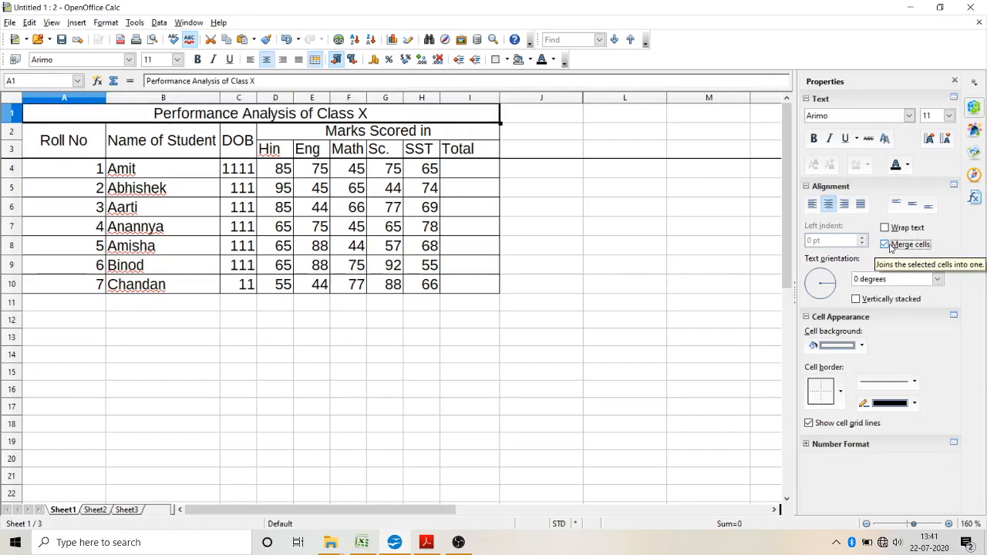
{"action": "left_click", "coordinate": [912, 206]}
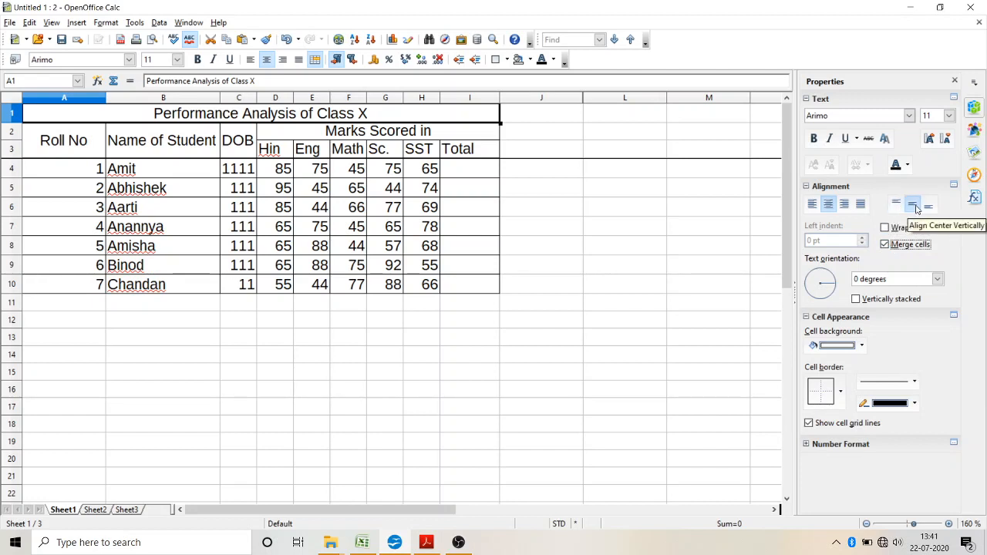
- Unmerge the "Roll No" heading into cells A2 and A3 and merge them again
{"action": "left_click", "coordinate": [88, 143]}
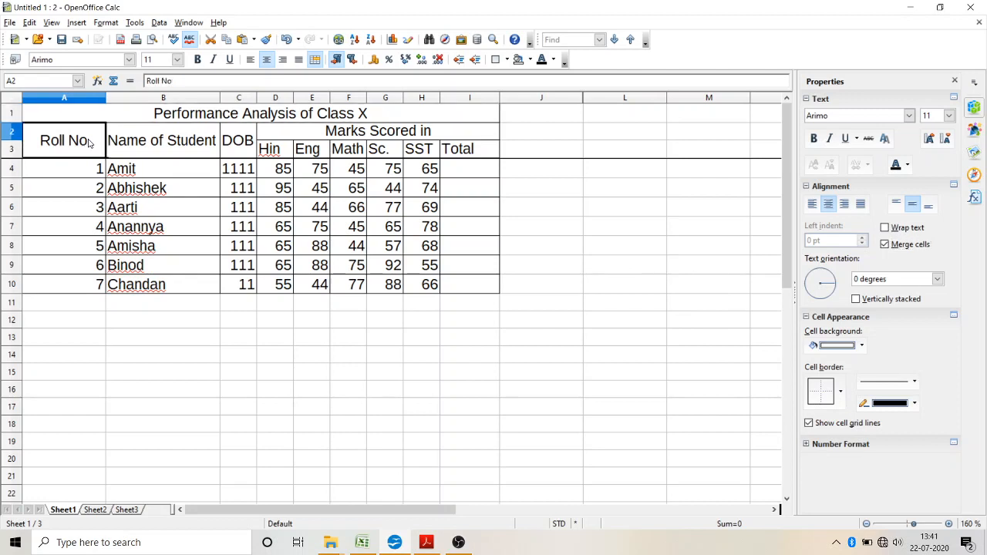
{"action": "left_click", "coordinate": [885, 244]}
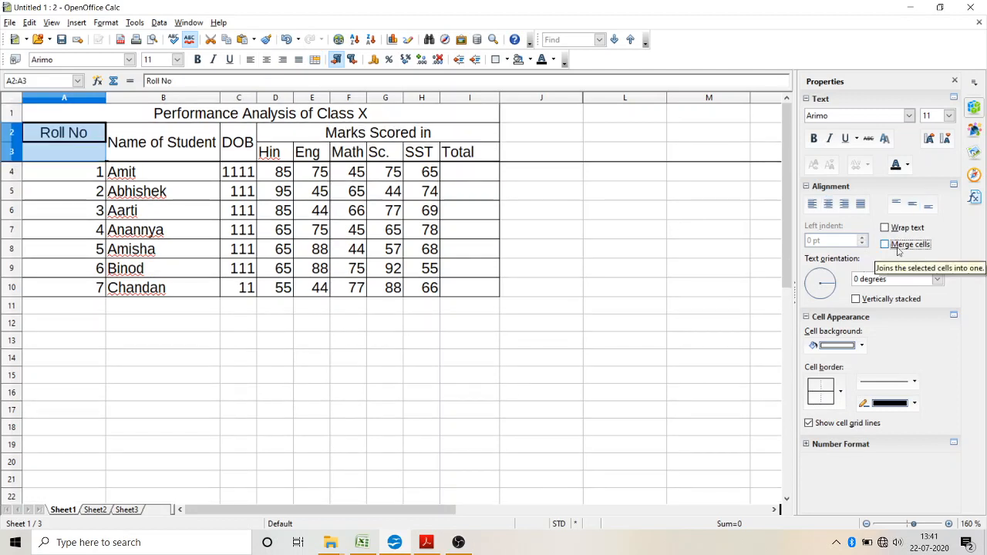
{"action": "left_click", "coordinate": [895, 246]}
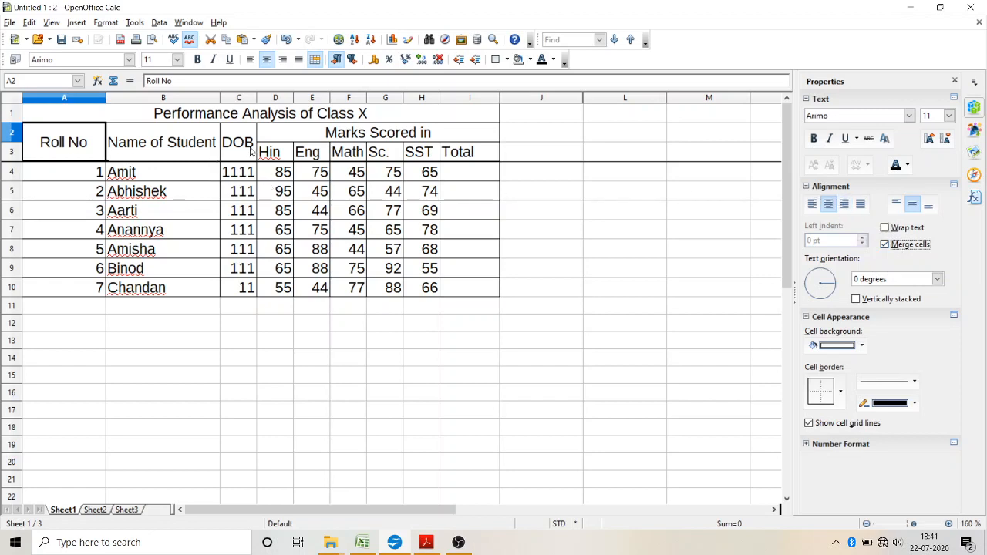
- Unmerge and re-merge the "Marks Scored in" heading across D2 to I2, trying left alignment before centering it horizontally again
{"action": "left_click", "coordinate": [277, 140]}
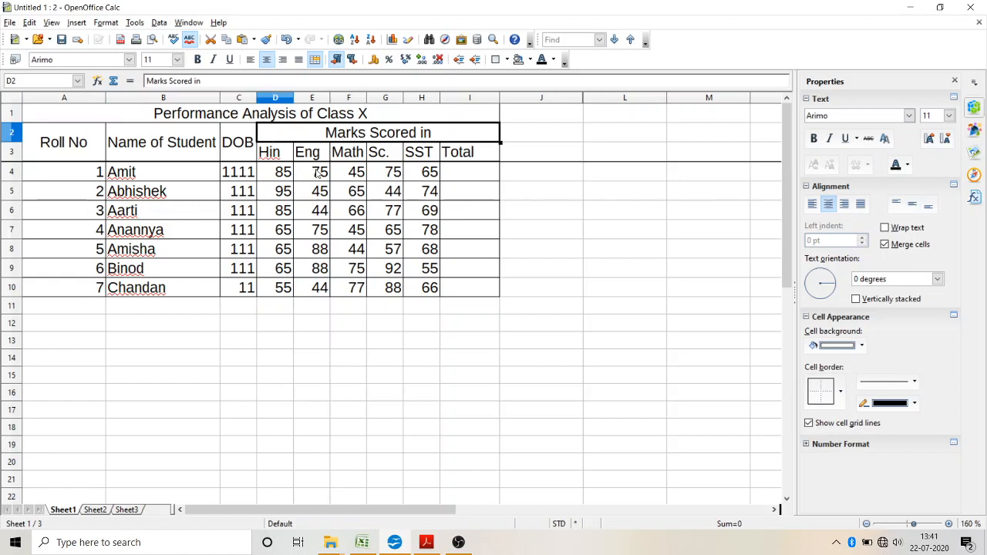
{"action": "left_click", "coordinate": [885, 244]}
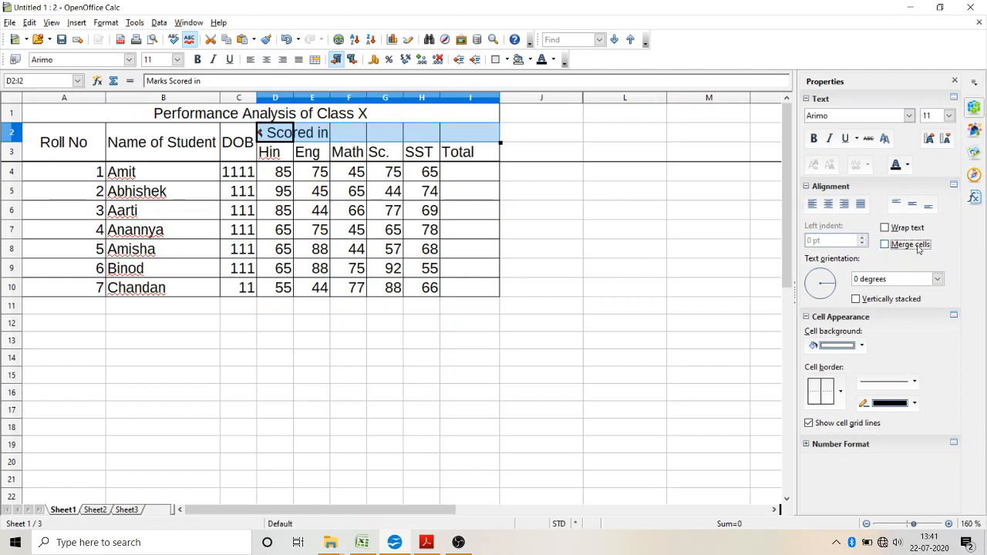
{"action": "left_click", "coordinate": [885, 245]}
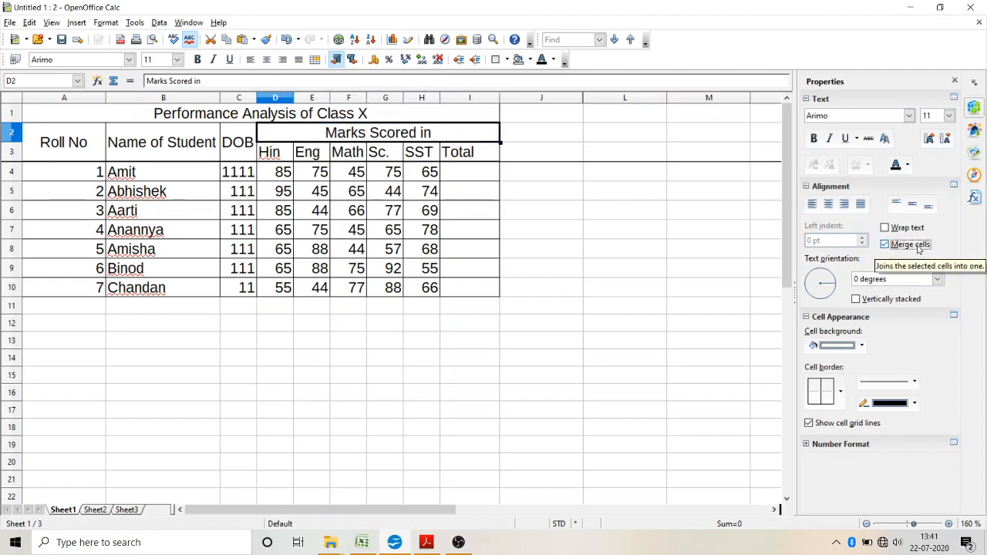
{"action": "left_click", "coordinate": [812, 204]}
{"action": "left_click", "coordinate": [836, 206]}
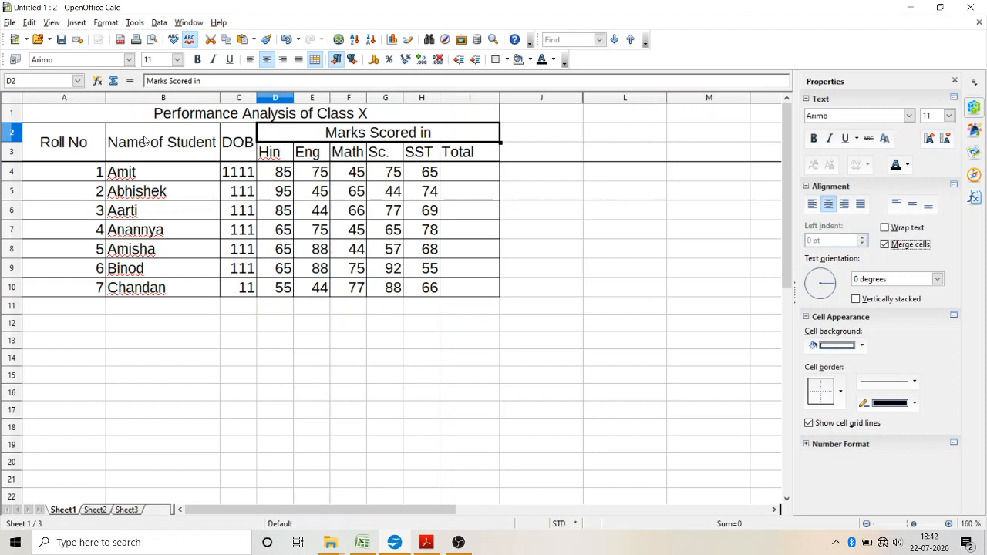
- Apply borders around and between all cells of the marks table, A1 to I10
{"action": "left_click_drag", "start_coordinate": [91, 117], "coordinate": [283, 304]}
{"action": "key", "text": "shift+Up"}
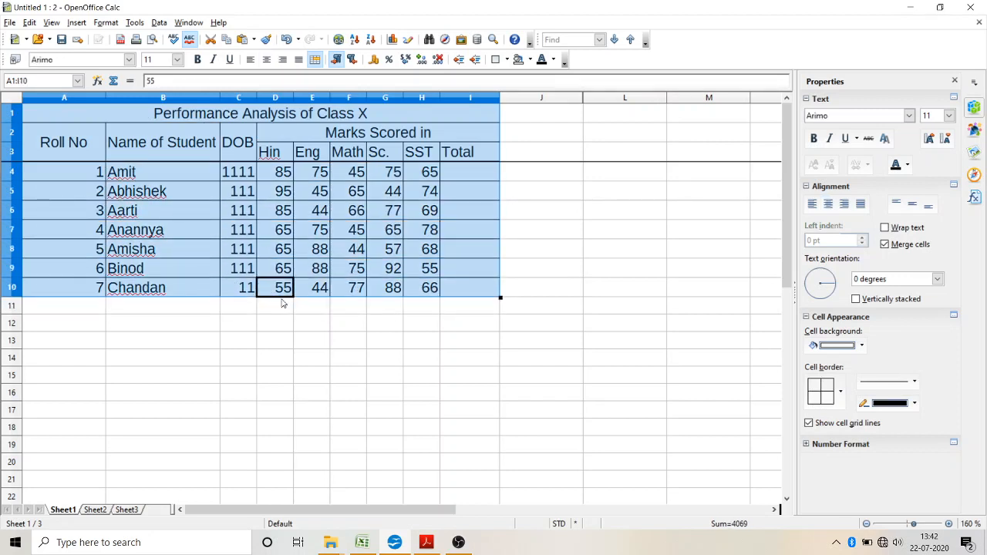
{"action": "left_click", "coordinate": [507, 61]}
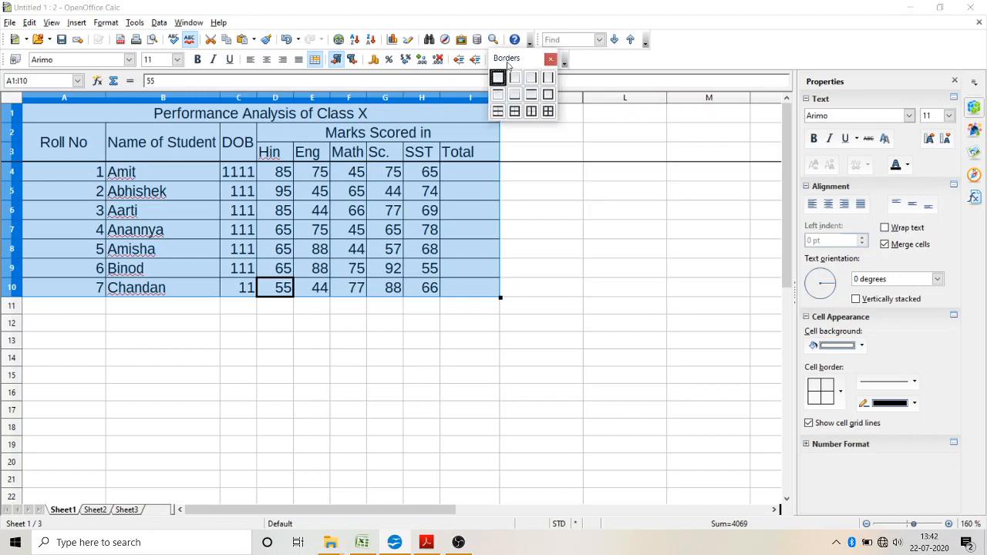
{"action": "left_click", "coordinate": [549, 112]}
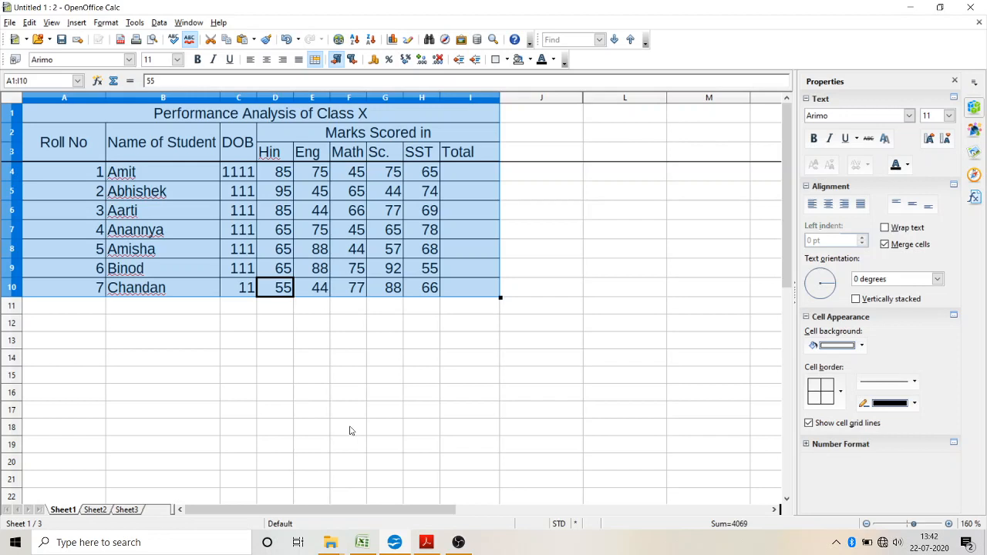
- Total the first student's marks from D4 to H4 in the Total cell I4 with the Sum function
{"action": "left_click", "coordinate": [281, 176]}
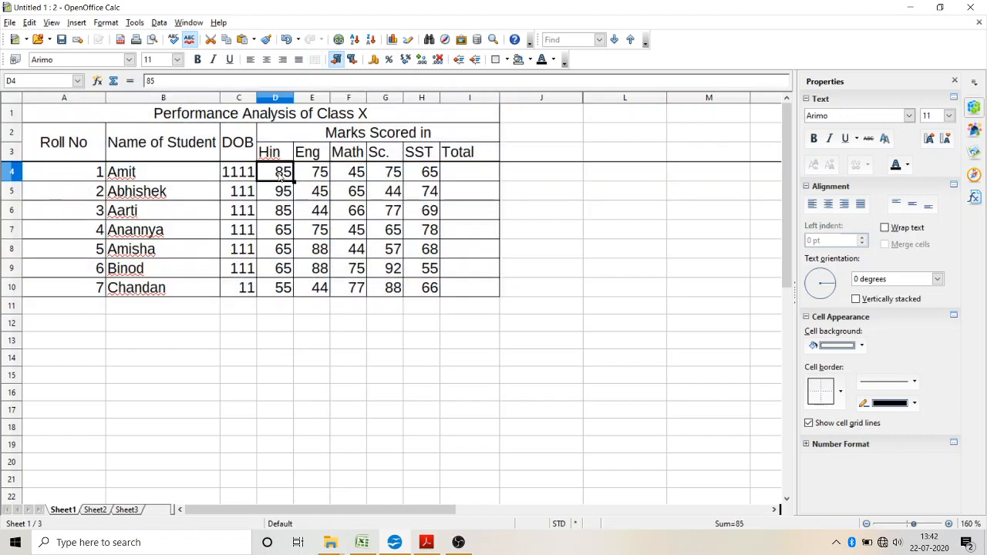
{"action": "left_click", "coordinate": [481, 188]}
{"action": "left_click", "coordinate": [475, 179]}
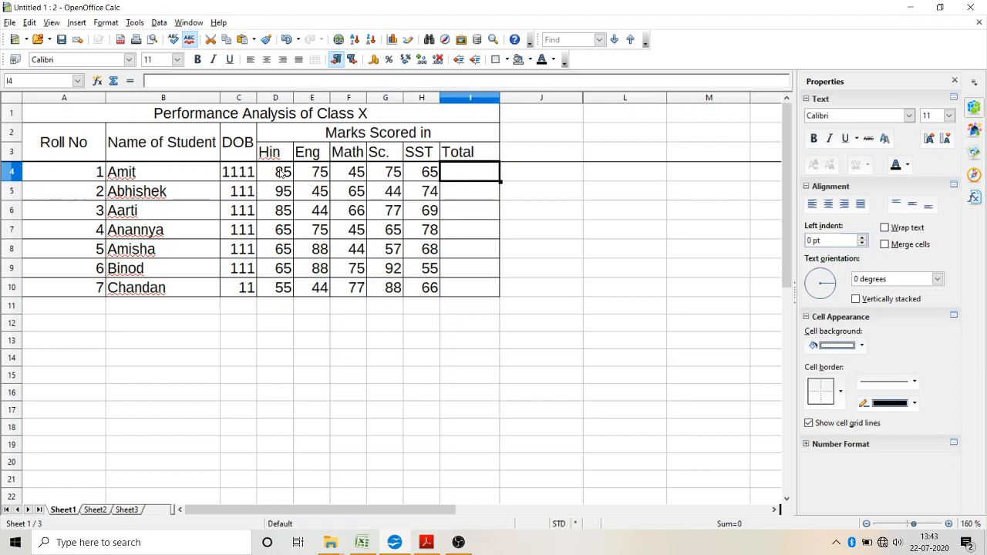
{"action": "left_click", "coordinate": [282, 174]}
{"action": "left_click_drag", "start_coordinate": [281, 173], "coordinate": [449, 176]}
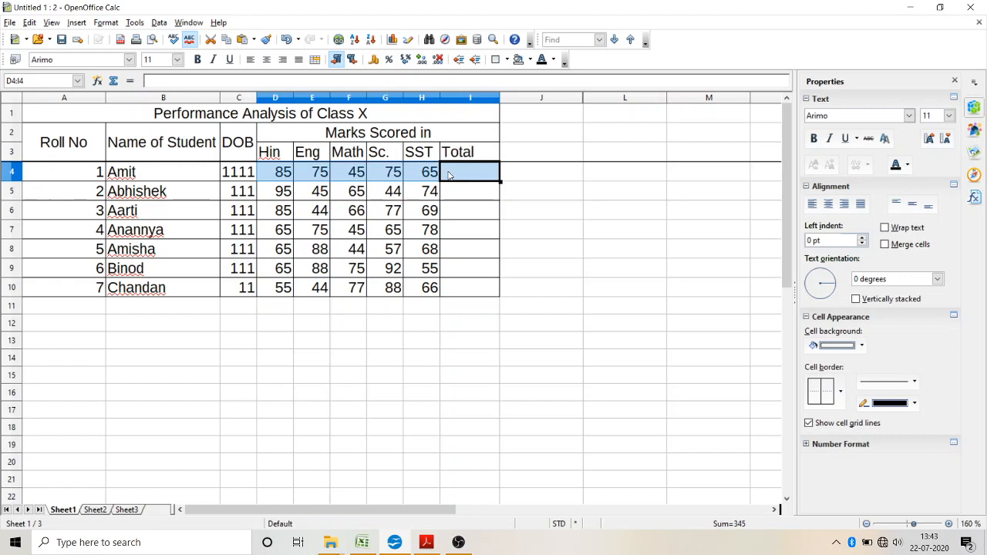
{"action": "left_click", "coordinate": [113, 88]}
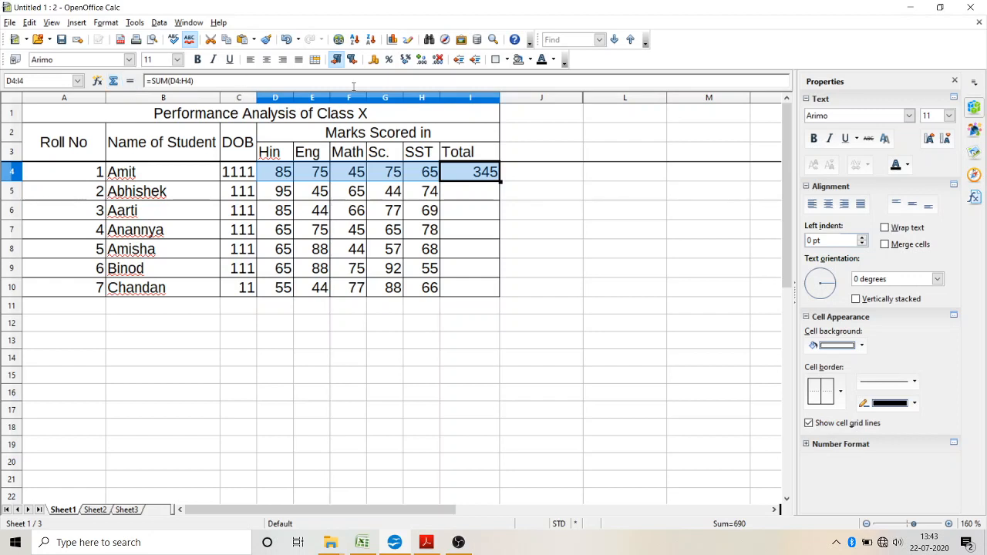
- Try filling the sum formula from I4 down to I10, and undo the fill
{"action": "left_click", "coordinate": [475, 193]}
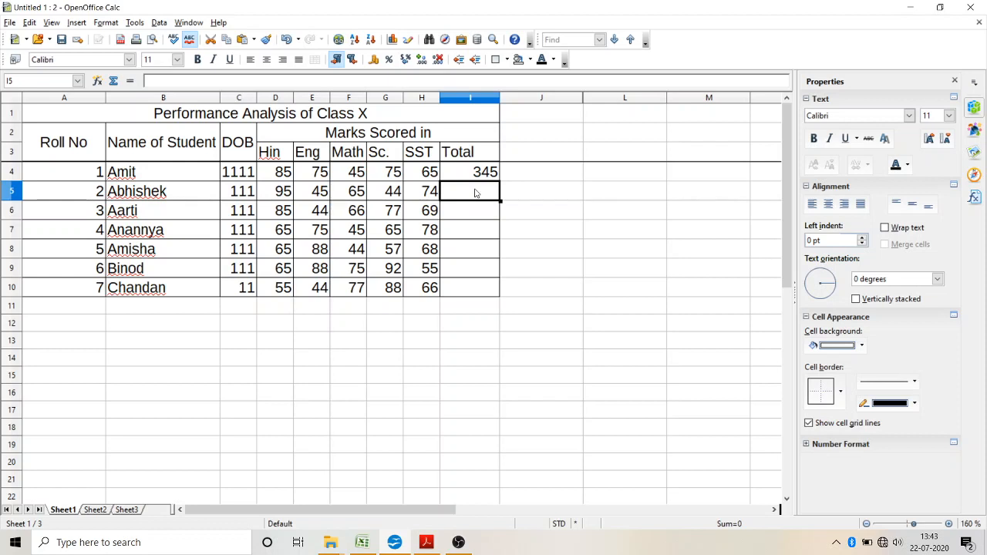
{"action": "left_click", "coordinate": [496, 171]}
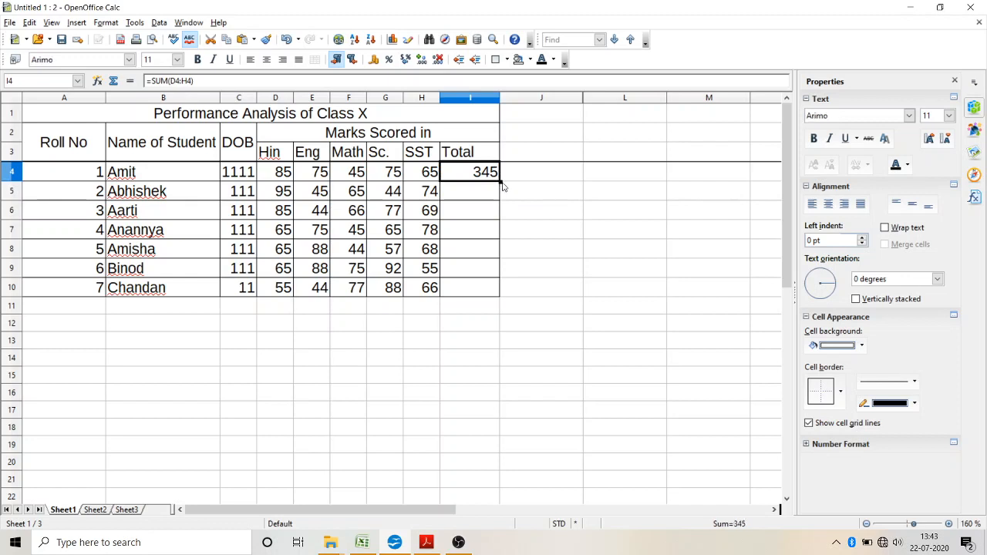
{"action": "left_click_drag", "start_coordinate": [502, 188], "coordinate": [540, 210]}
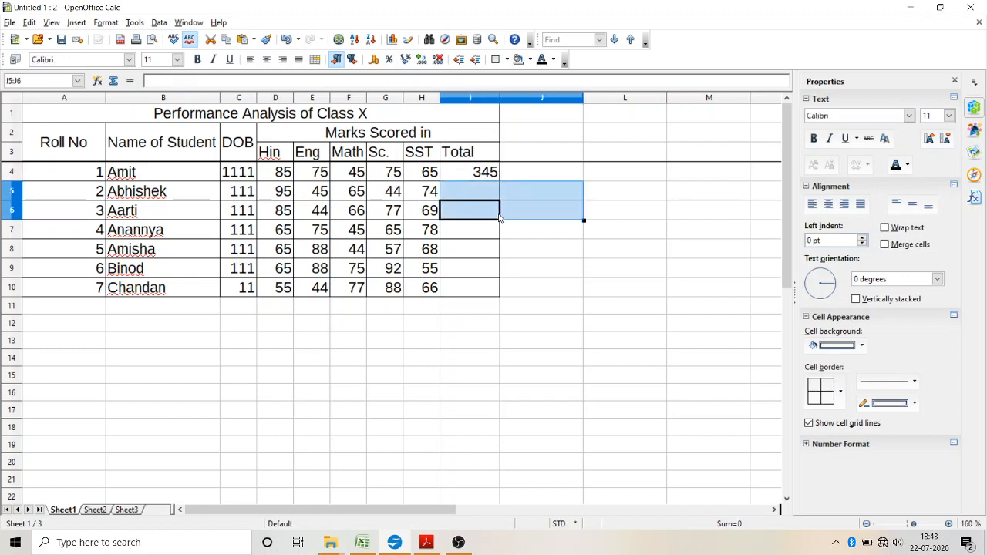
{"action": "left_click", "coordinate": [482, 172]}
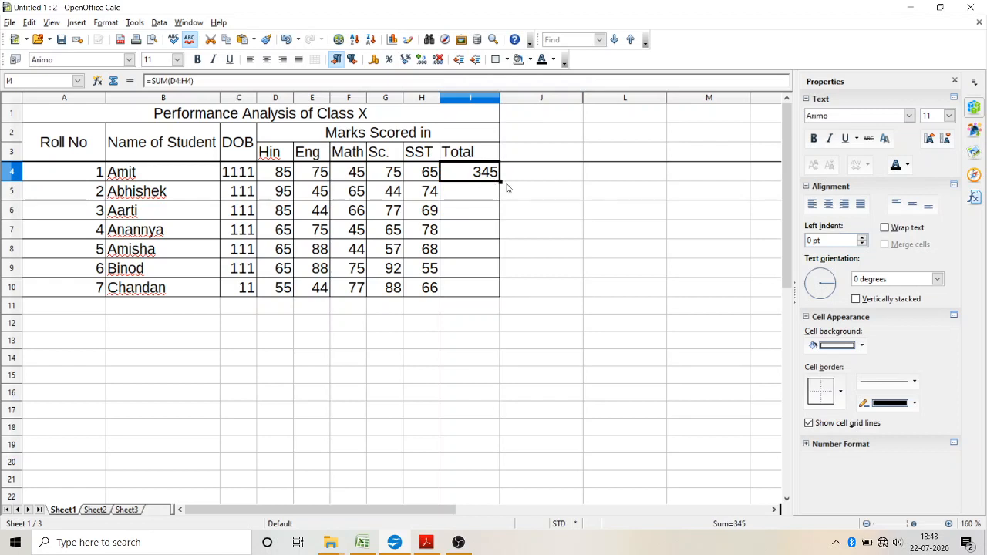
{"action": "left_click_drag", "start_coordinate": [499, 181], "coordinate": [488, 302]}
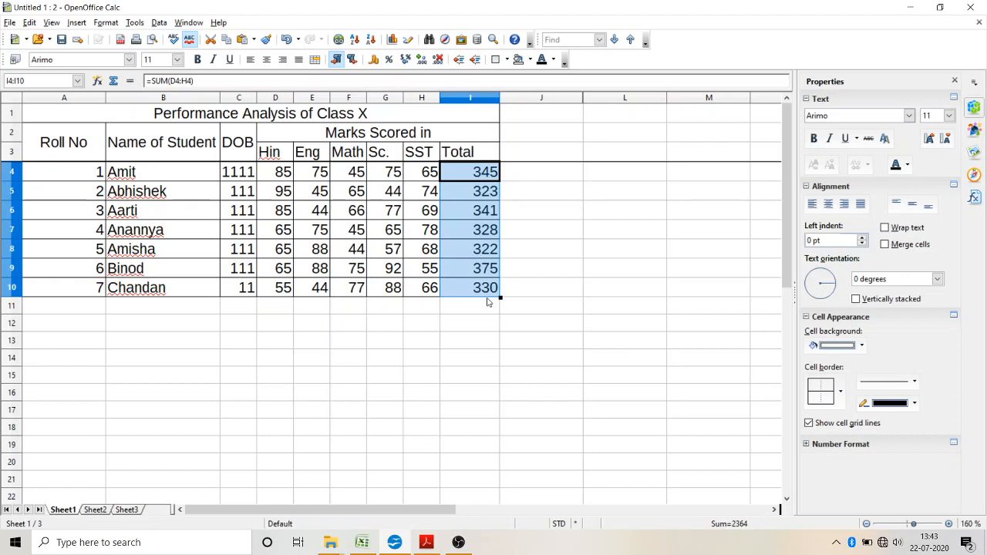
{"action": "left_click", "coordinate": [592, 291]}
{"action": "key", "text": "ctrl+z"}
{"action": "left_click", "coordinate": [571, 249]}
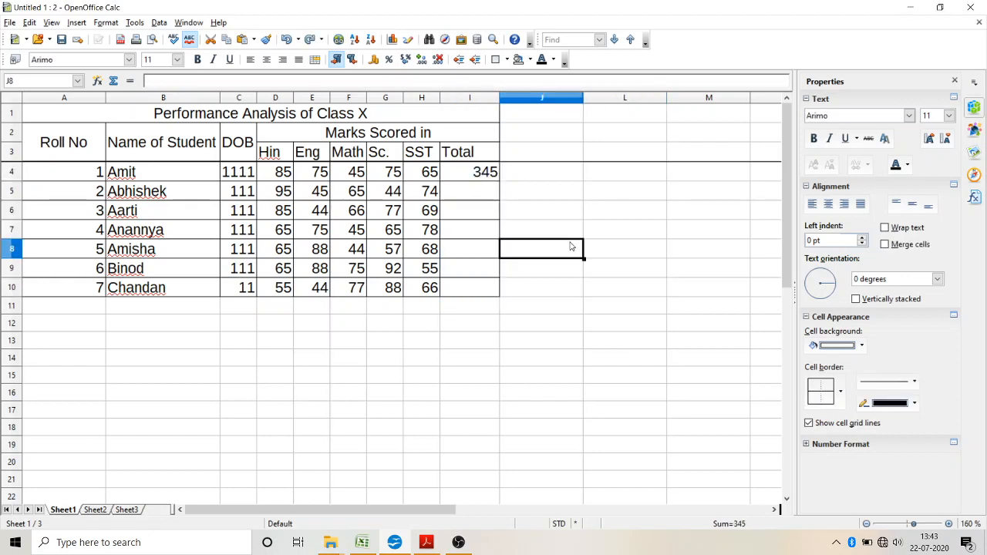
- Fill the sum formula from I4 down the Total column to I10 with the fill handle
{"action": "left_click", "coordinate": [495, 176]}
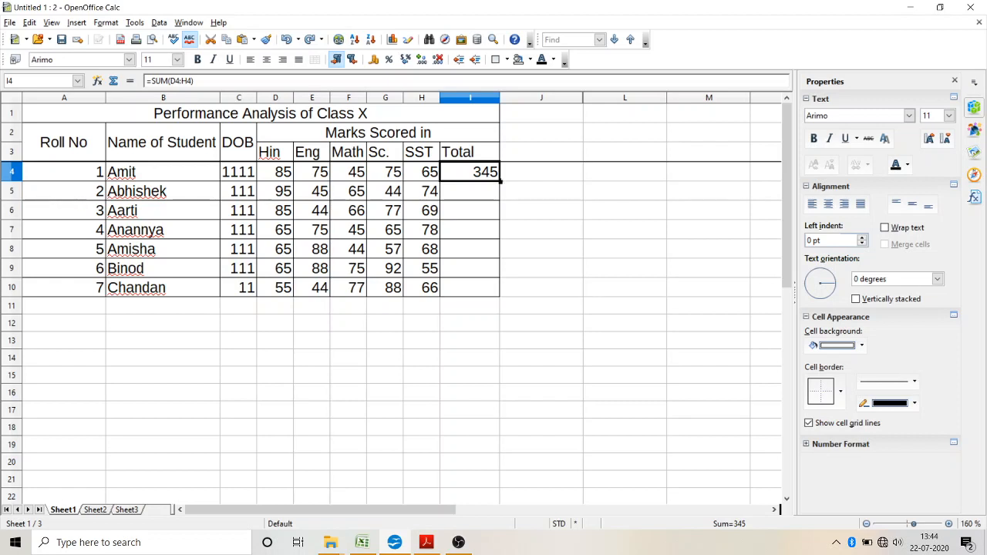
{"action": "left_click_drag", "start_coordinate": [500, 183], "coordinate": [495, 299]}
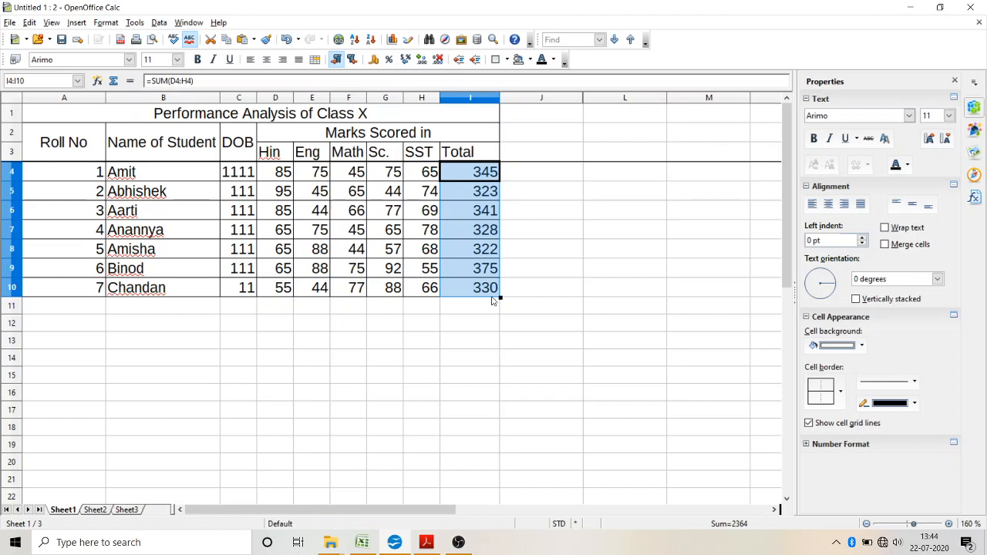
- Color the text of the heading rows A1 to I3, trying light blue before choosing pink
{"action": "left_click", "coordinate": [117, 116]}
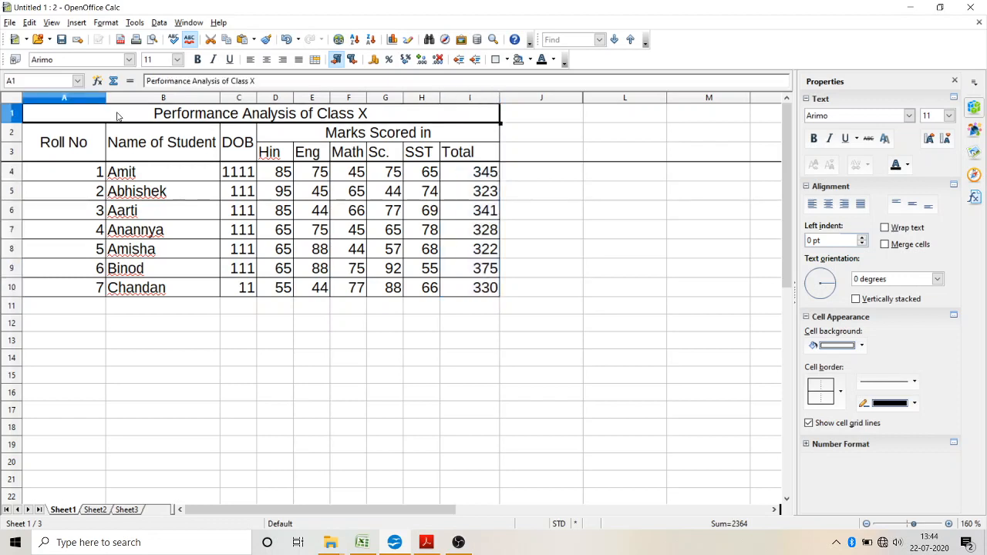
{"action": "key", "text": "shift+Down"}
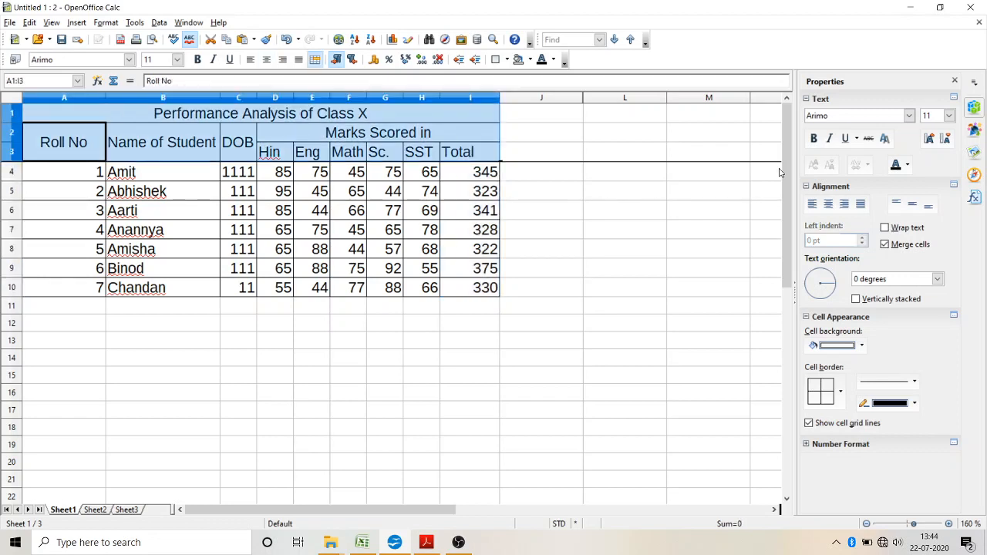
{"action": "left_click", "coordinate": [908, 169]}
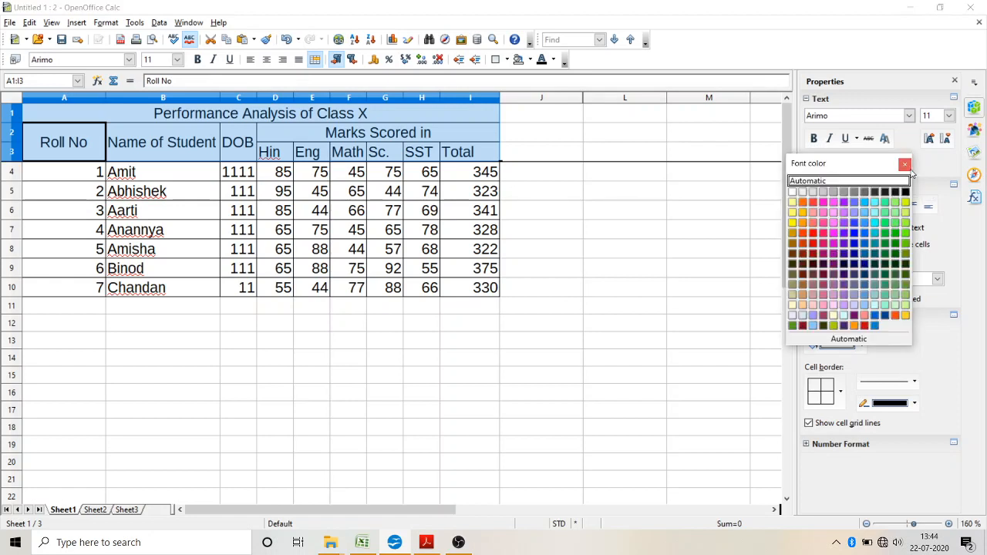
{"action": "left_click", "coordinate": [865, 213]}
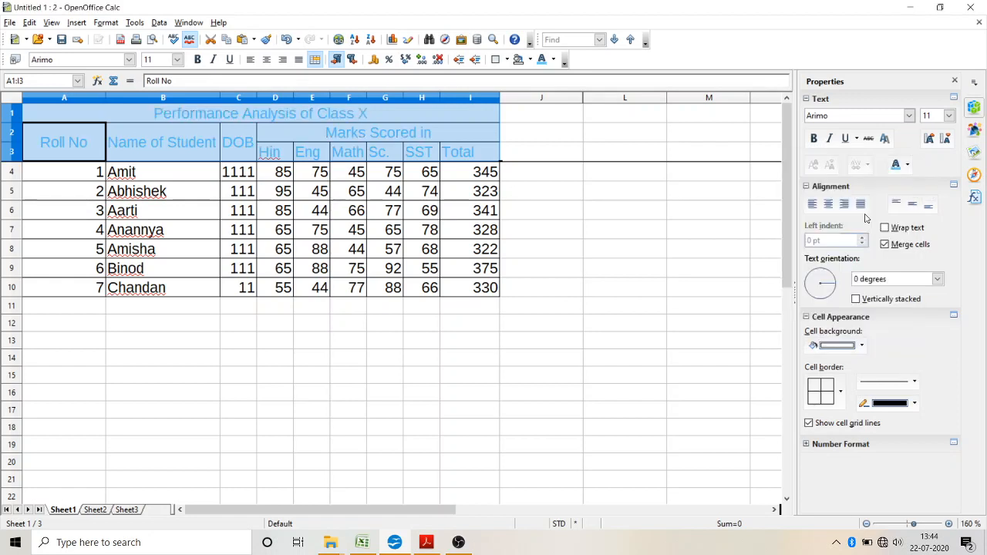
{"action": "left_click", "coordinate": [908, 165]}
{"action": "left_click", "coordinate": [839, 232]}
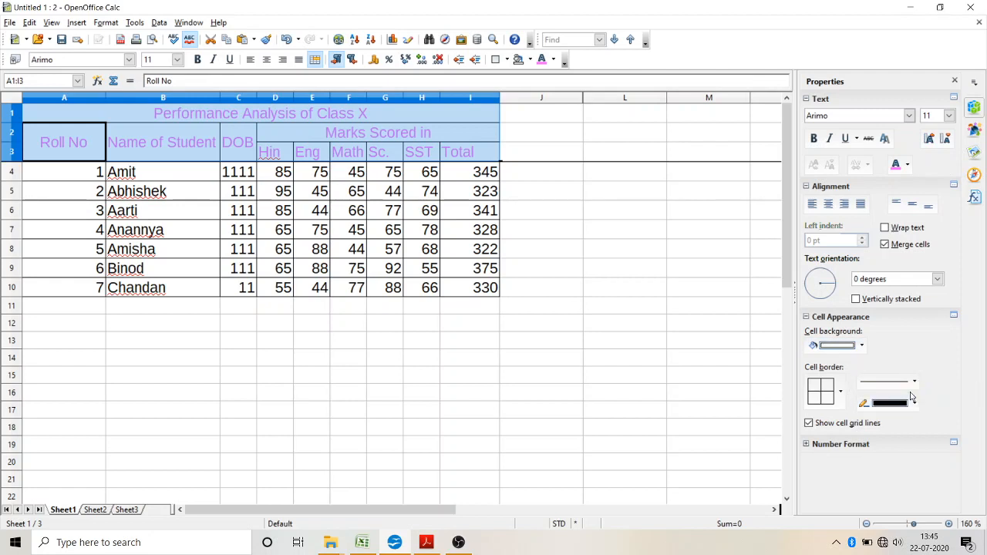
- Give the heading rows A1 to I3 a yellow-green cell background and deselect them
{"action": "left_click", "coordinate": [862, 347]}
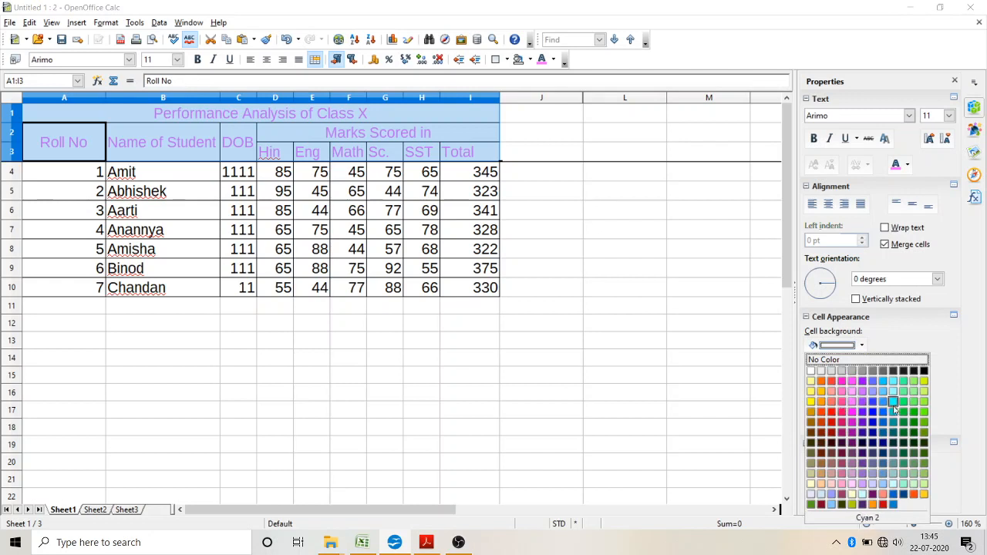
{"action": "left_click", "coordinate": [924, 399]}
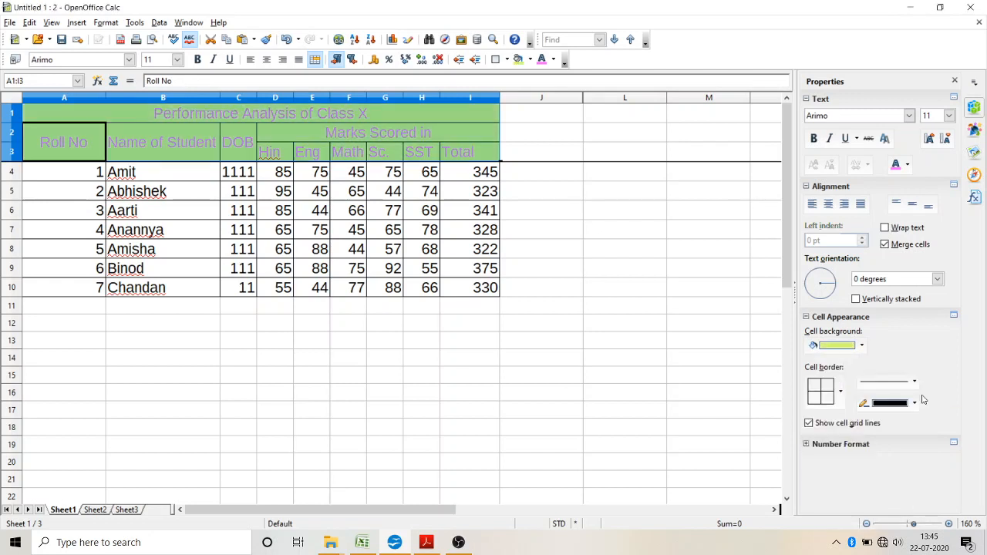
{"action": "left_click", "coordinate": [759, 340]}
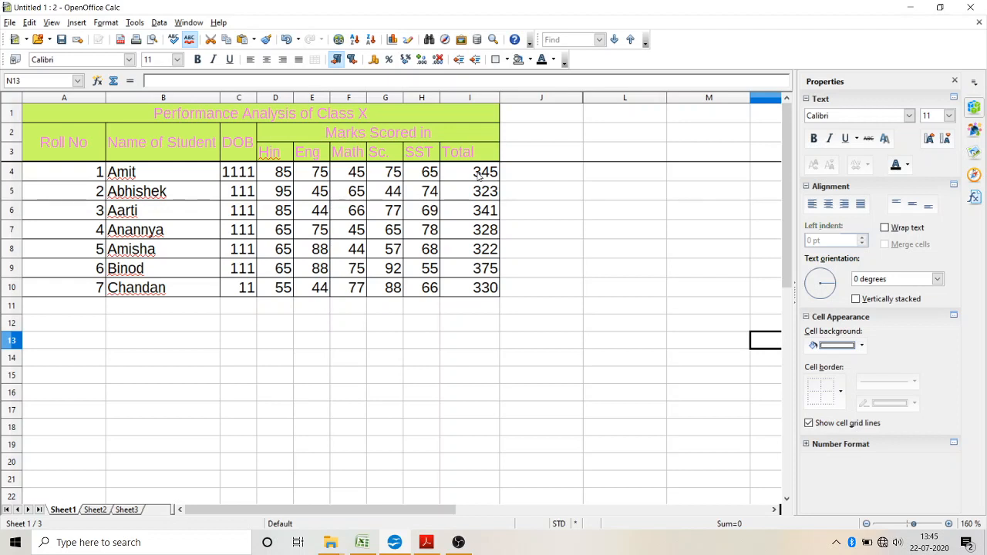
- Set up conditional formatting on the totals I4 to I10 with Condition 1 as cell value greater than 350
{"action": "left_click_drag", "start_coordinate": [478, 175], "coordinate": [476, 289]}
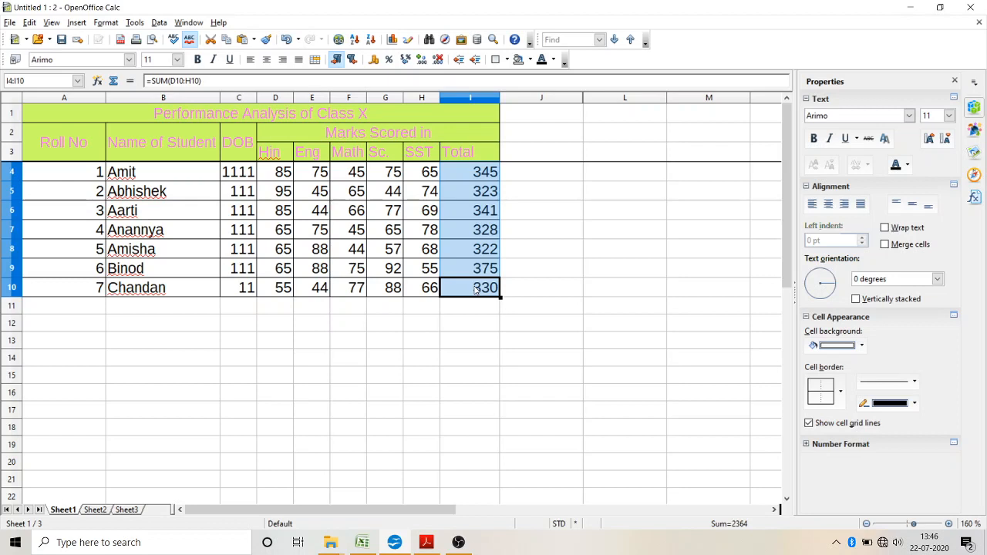
{"action": "left_click", "coordinate": [106, 23]}
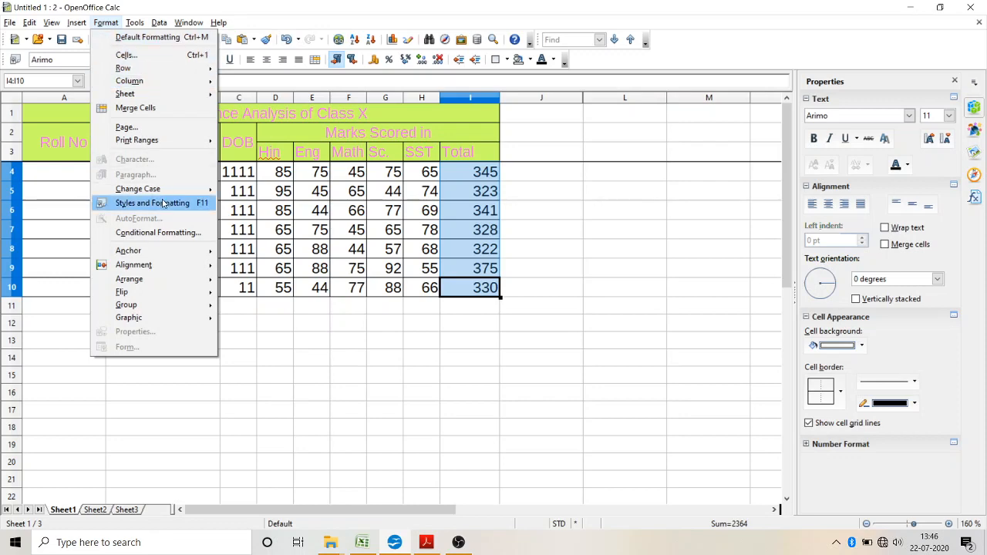
{"action": "left_click", "coordinate": [174, 233]}
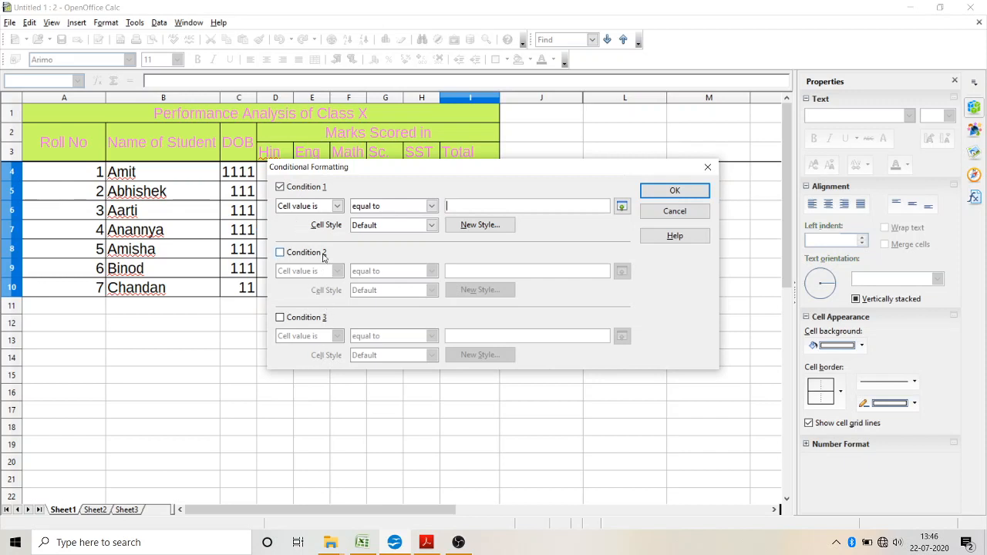
{"action": "left_click", "coordinate": [338, 206]}
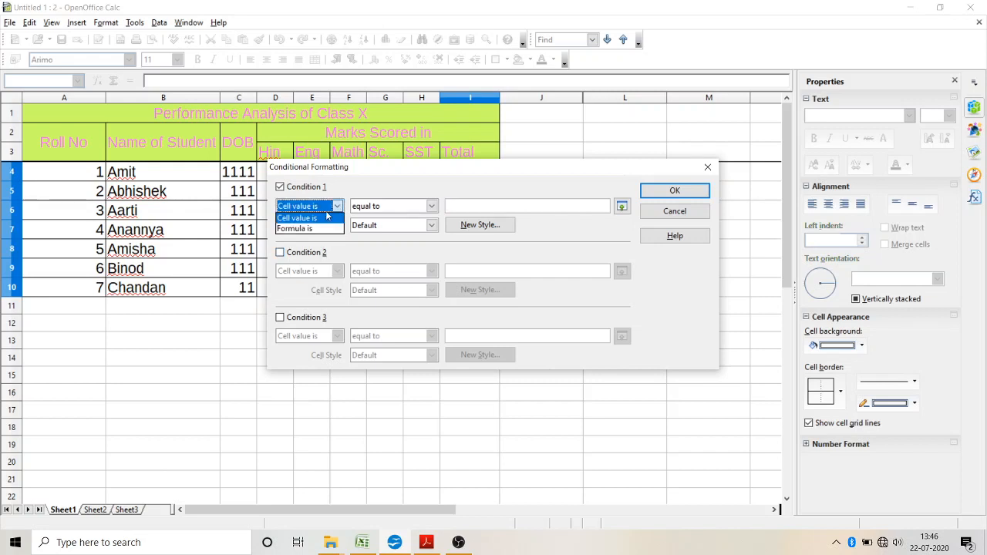
{"action": "left_click", "coordinate": [325, 219]}
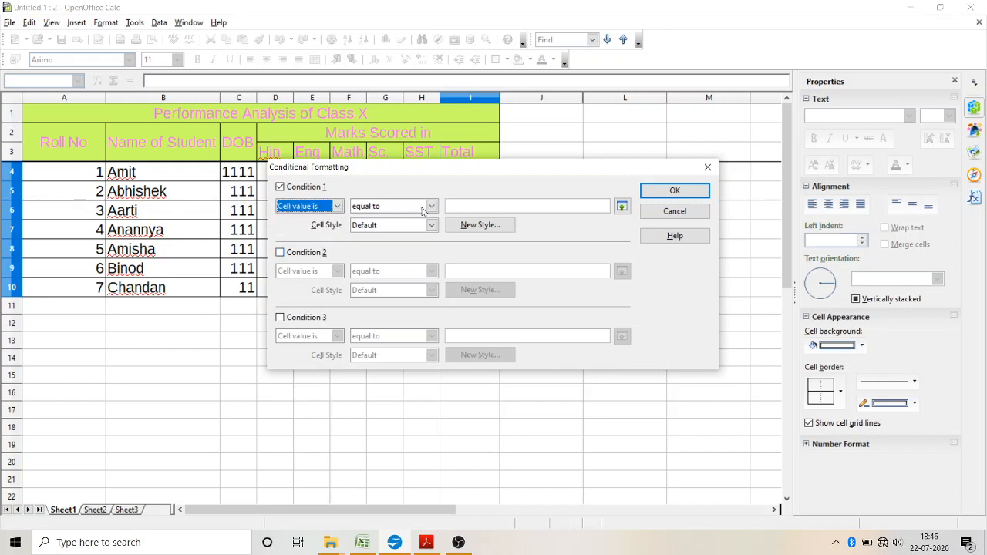
{"action": "left_click", "coordinate": [433, 208]}
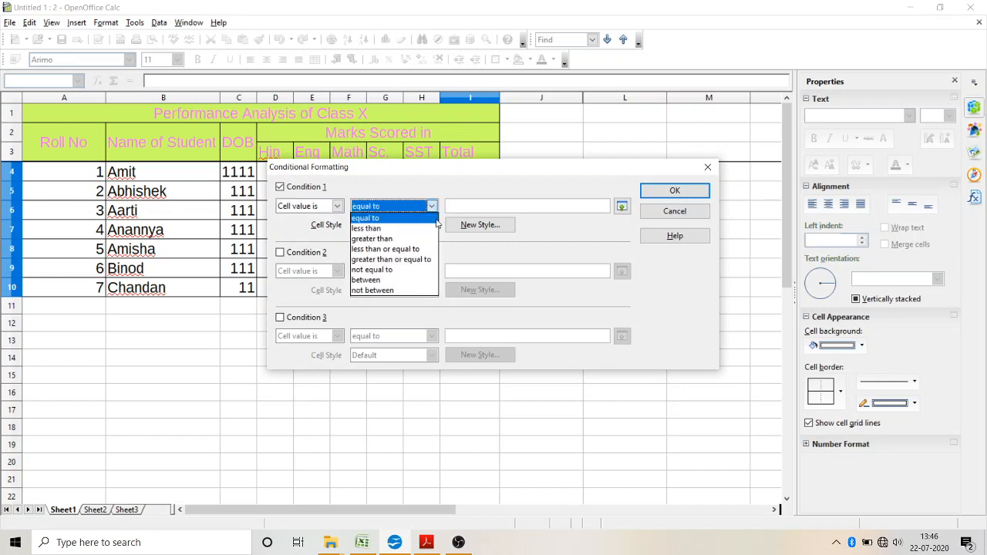
{"action": "left_click", "coordinate": [374, 239]}
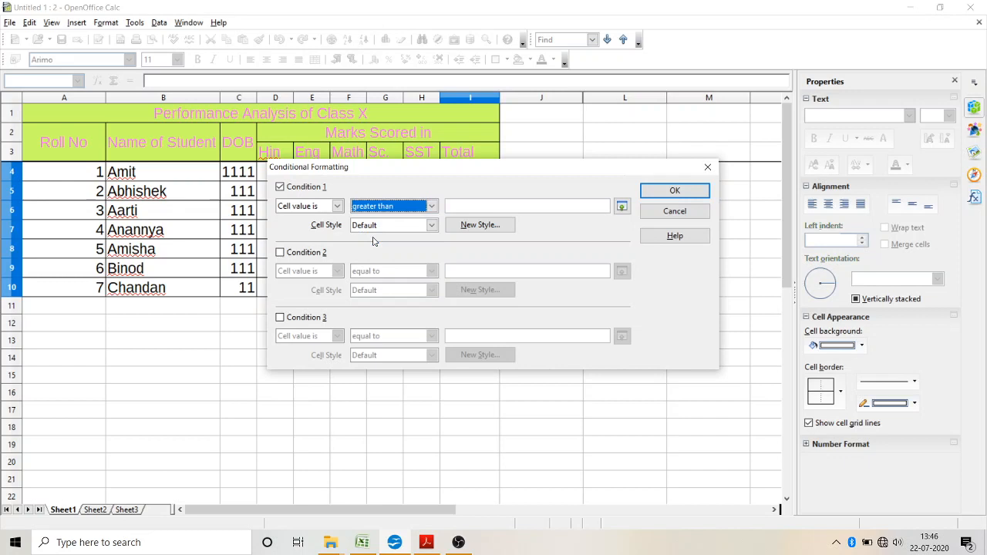
{"action": "left_click", "coordinate": [455, 207]}
{"action": "type", "text": "350"}
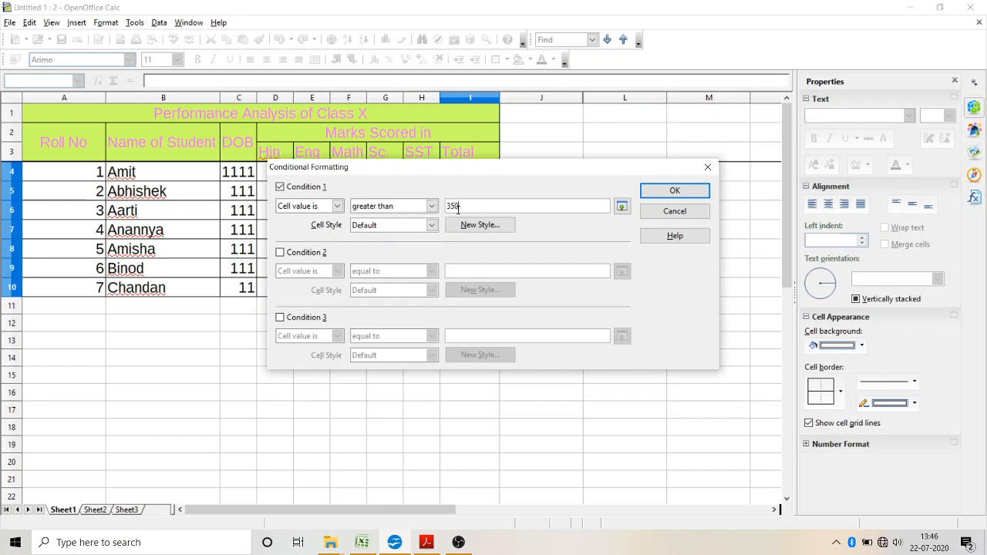
- Create a new cell style for Condition 1, based on Default, and set its Western text font to Elephant
{"action": "left_click", "coordinate": [431, 226]}
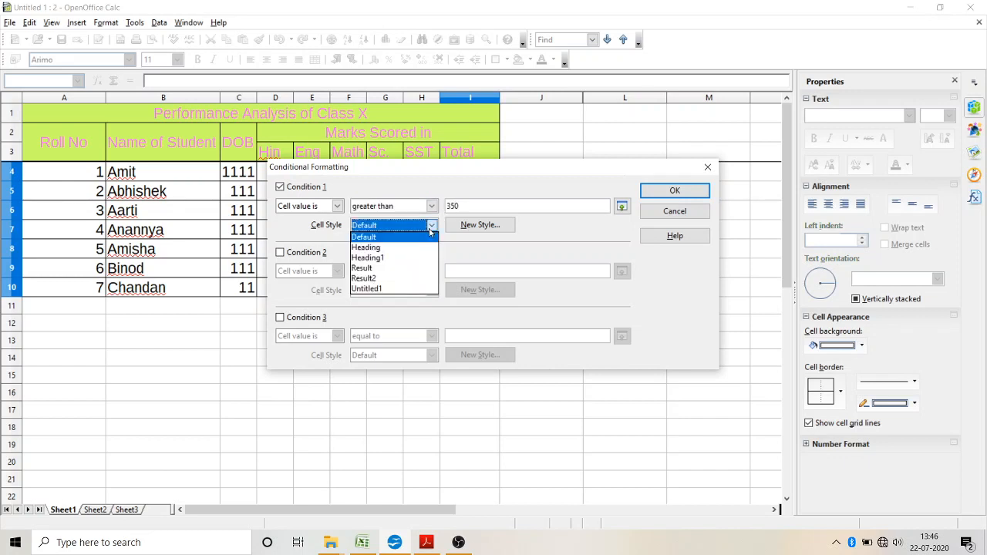
{"action": "left_click", "coordinate": [410, 238]}
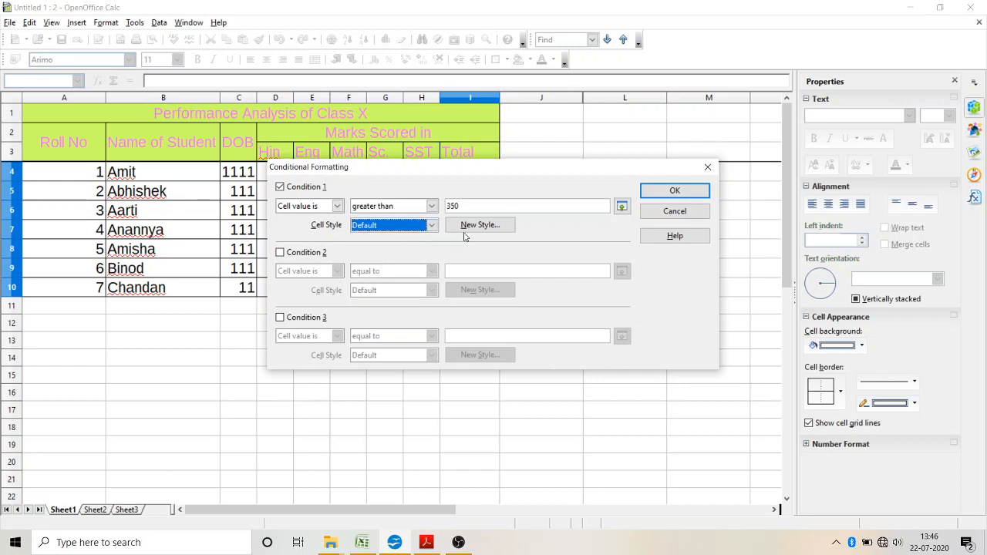
{"action": "left_click", "coordinate": [464, 226]}
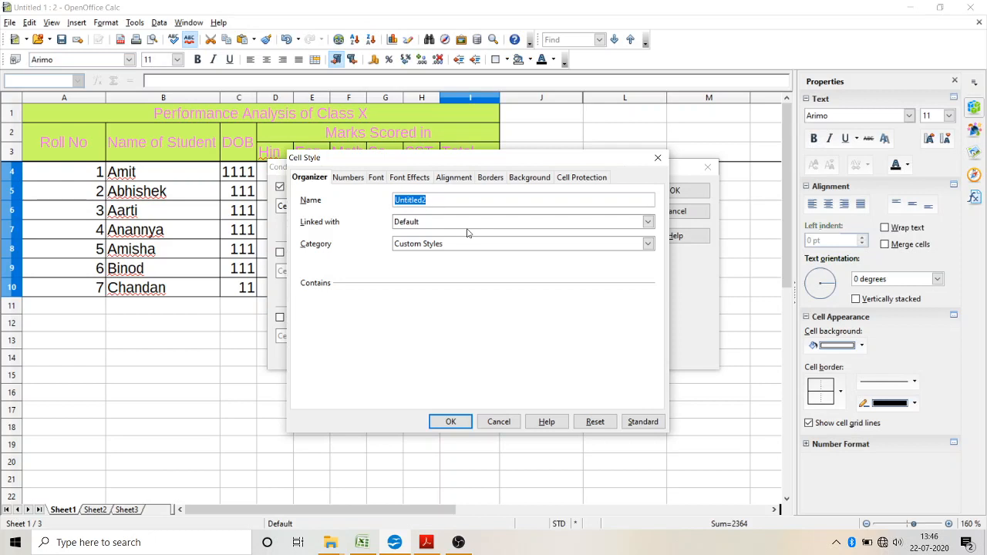
{"action": "left_click", "coordinate": [349, 178]}
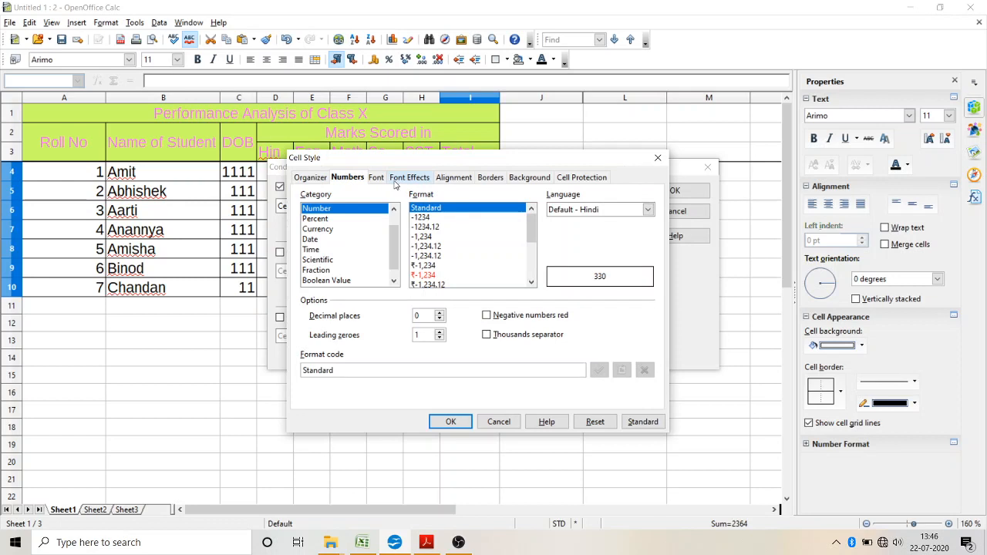
{"action": "left_click", "coordinate": [376, 178]}
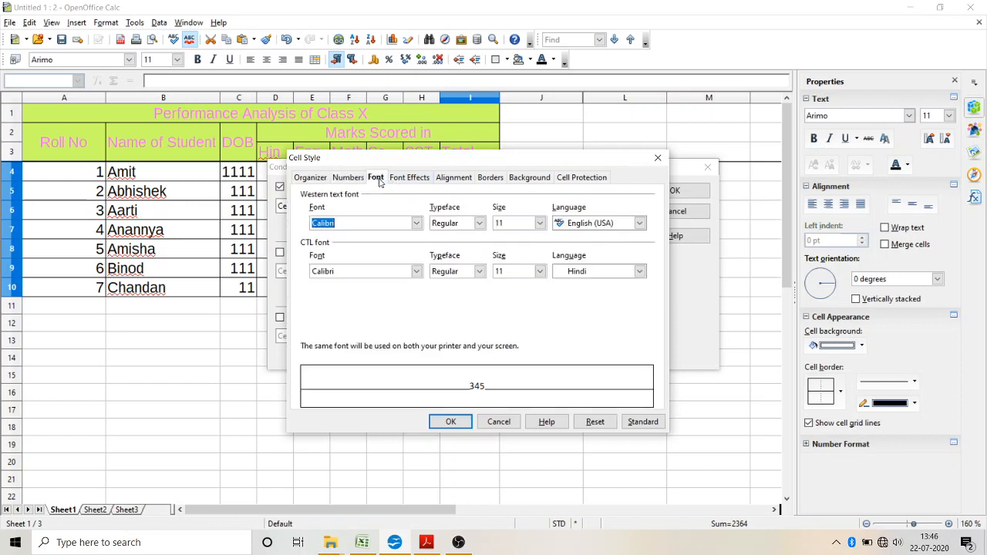
{"action": "left_click", "coordinate": [416, 223]}
{"action": "scroll", "coordinate": [438, 283], "scroll_direction": "down", "scroll_amount": 2}
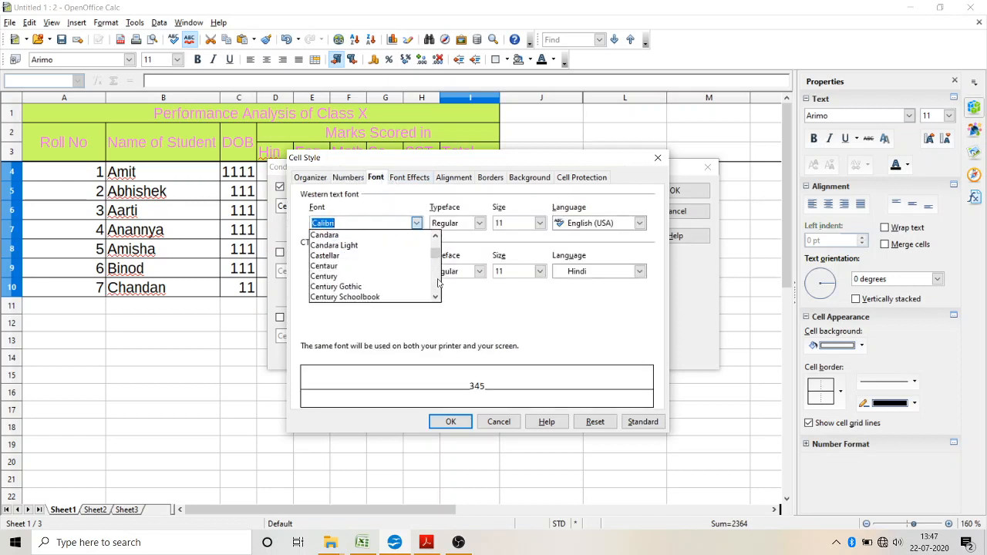
{"action": "scroll", "coordinate": [437, 282], "scroll_direction": "down", "scroll_amount": 2}
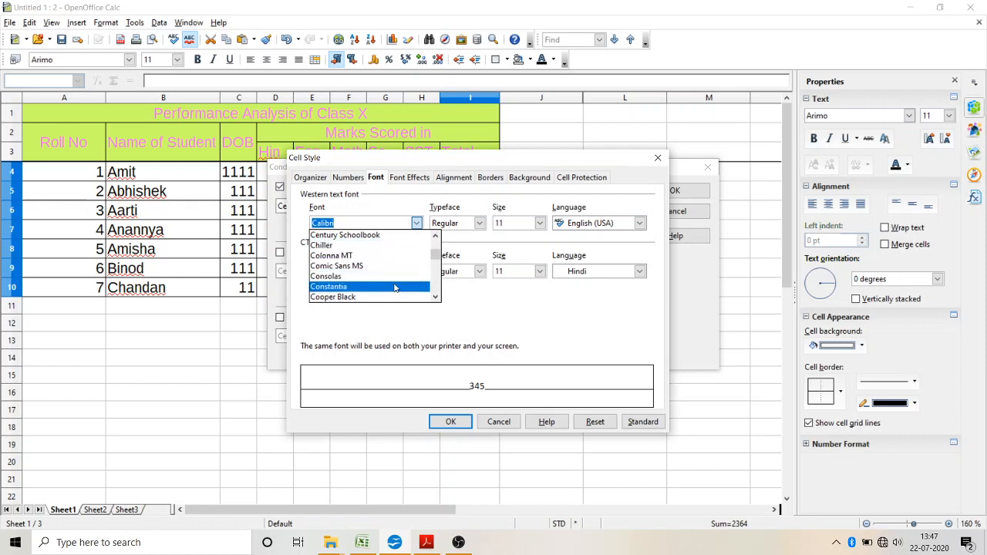
{"action": "scroll", "coordinate": [438, 292], "scroll_direction": "down", "scroll_amount": 2}
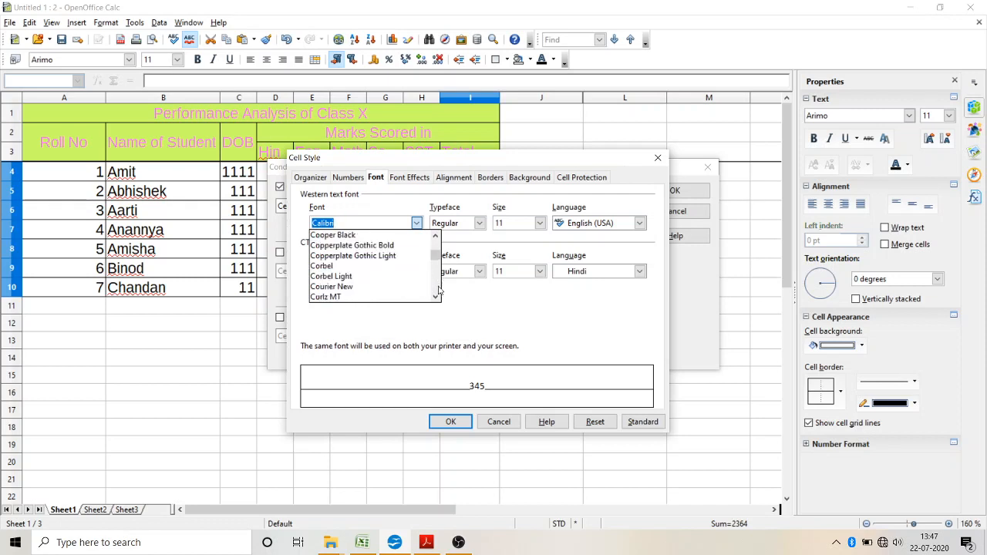
{"action": "scroll", "coordinate": [439, 292], "scroll_direction": "down", "scroll_amount": 4}
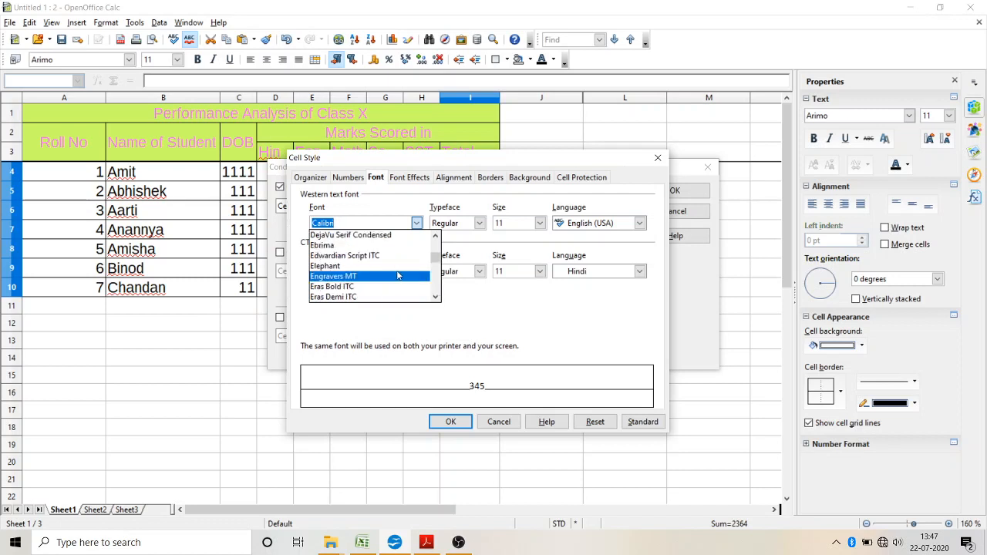
{"action": "left_click", "coordinate": [375, 266]}
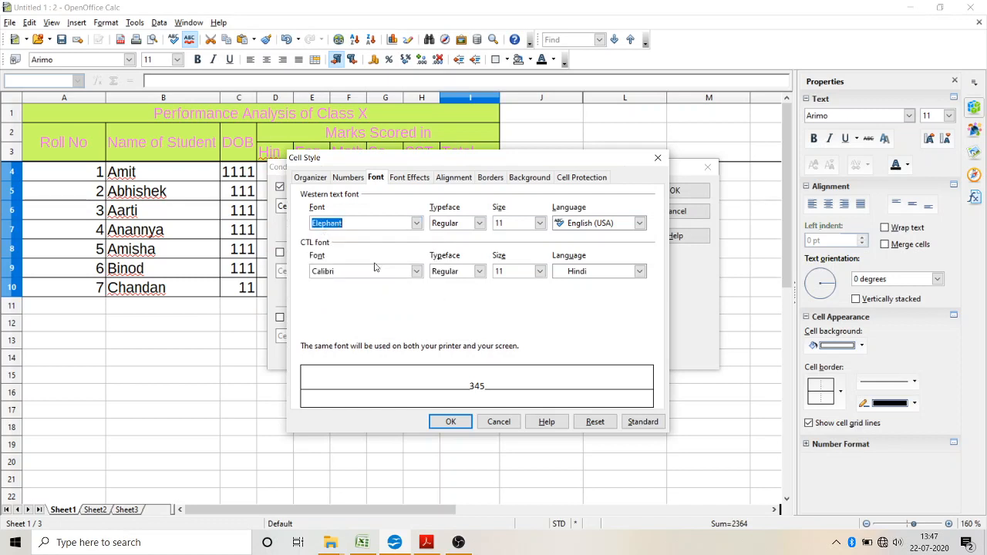
- Set the new style's Western text typeface to Bold and its size to 12
{"action": "left_click", "coordinate": [479, 224]}
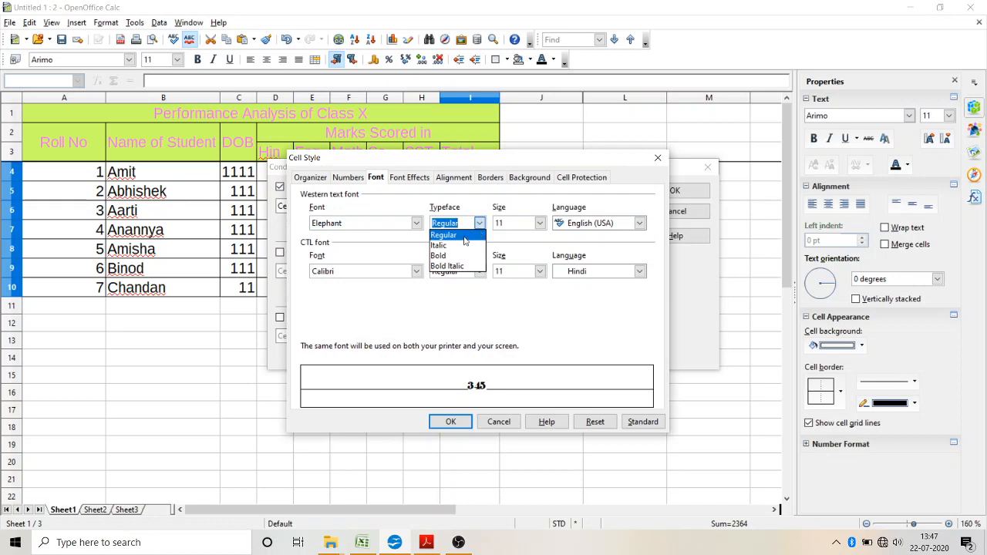
{"action": "left_click", "coordinate": [457, 256]}
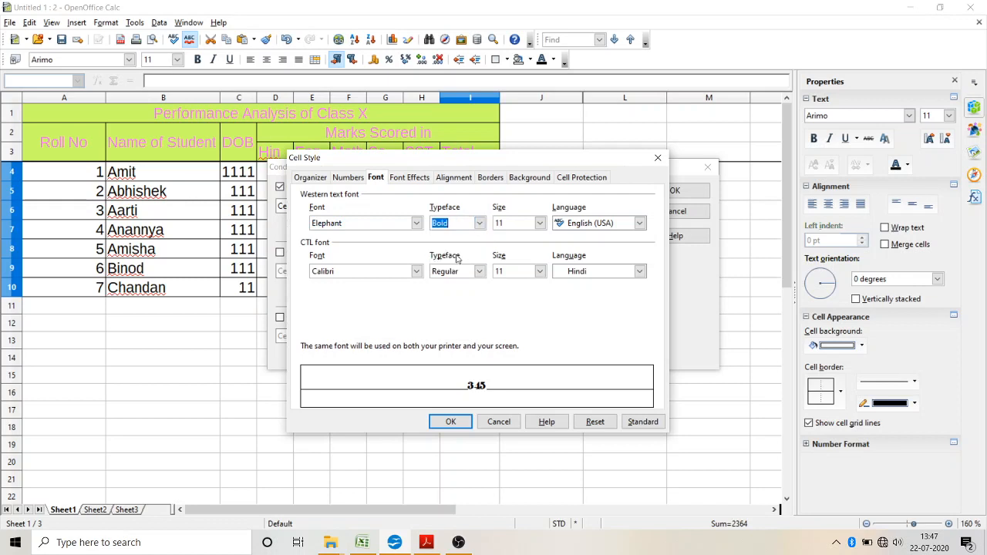
{"action": "left_click", "coordinate": [540, 223]}
{"action": "left_click", "coordinate": [516, 277]}
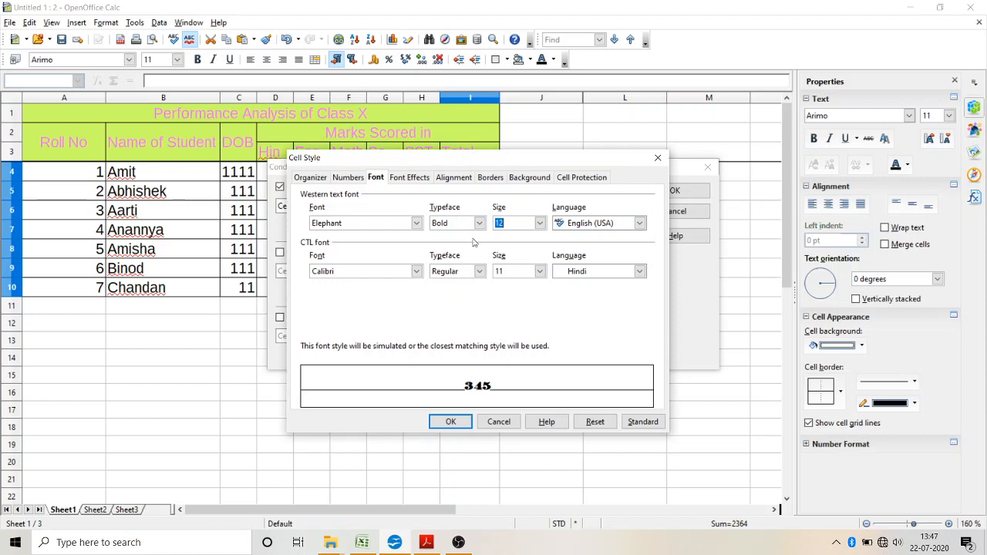
- Change the new style's Western text font to Eras Light ITC and its size to 13
{"action": "left_click", "coordinate": [416, 223]}
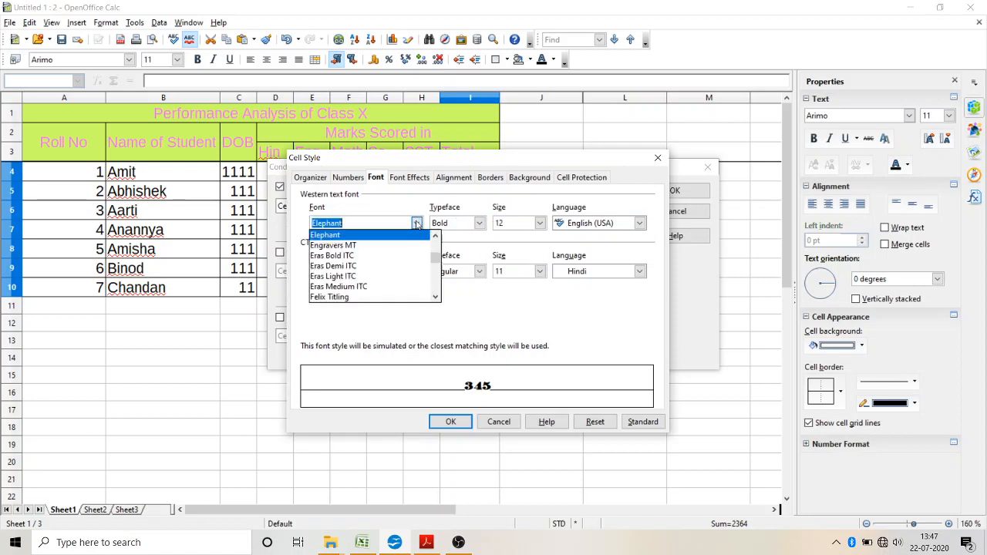
{"action": "left_click", "coordinate": [382, 278]}
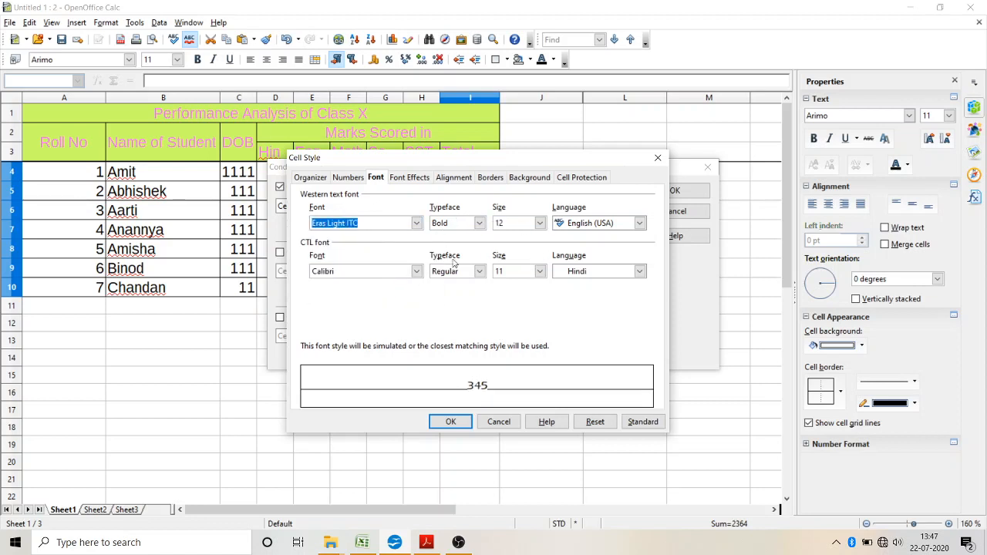
{"action": "left_click", "coordinate": [541, 223]}
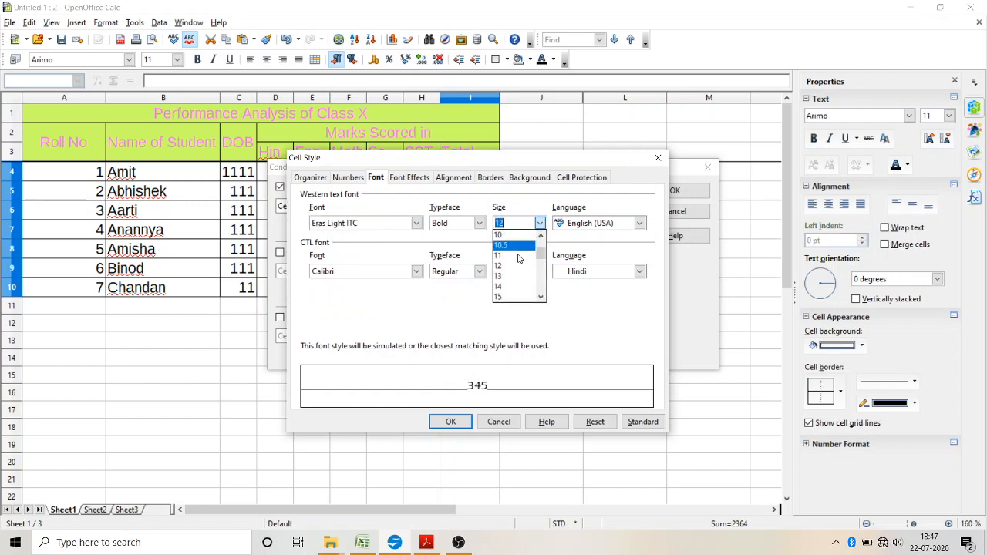
{"action": "left_click", "coordinate": [512, 276]}
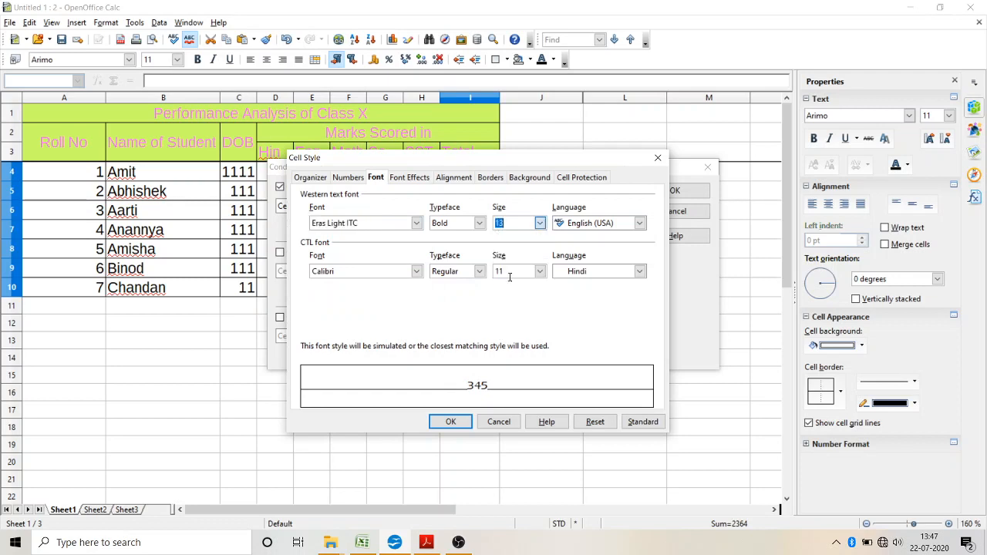
- Give the new cell style an Orange font color and Center horizontal text alignment
{"action": "left_click", "coordinate": [425, 177]}
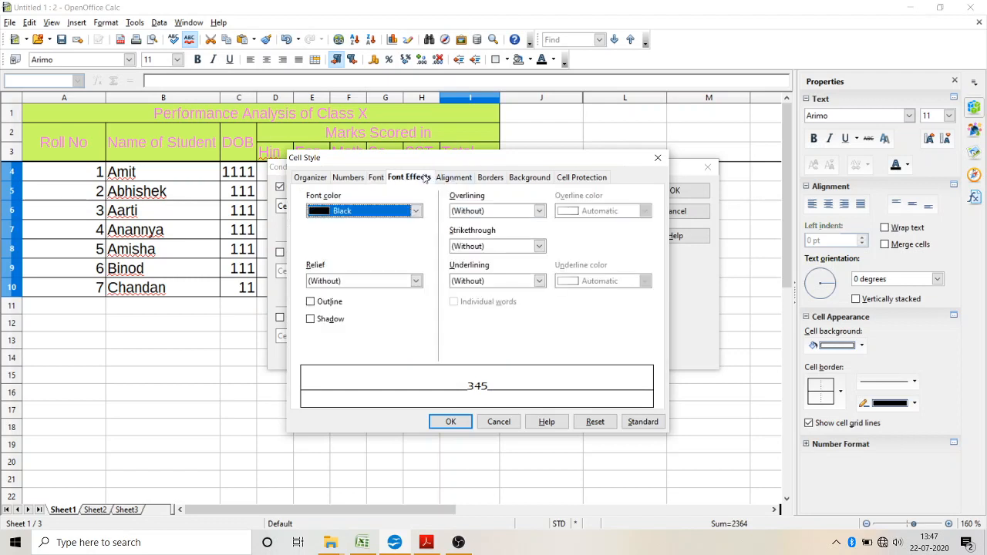
{"action": "left_click", "coordinate": [420, 212]}
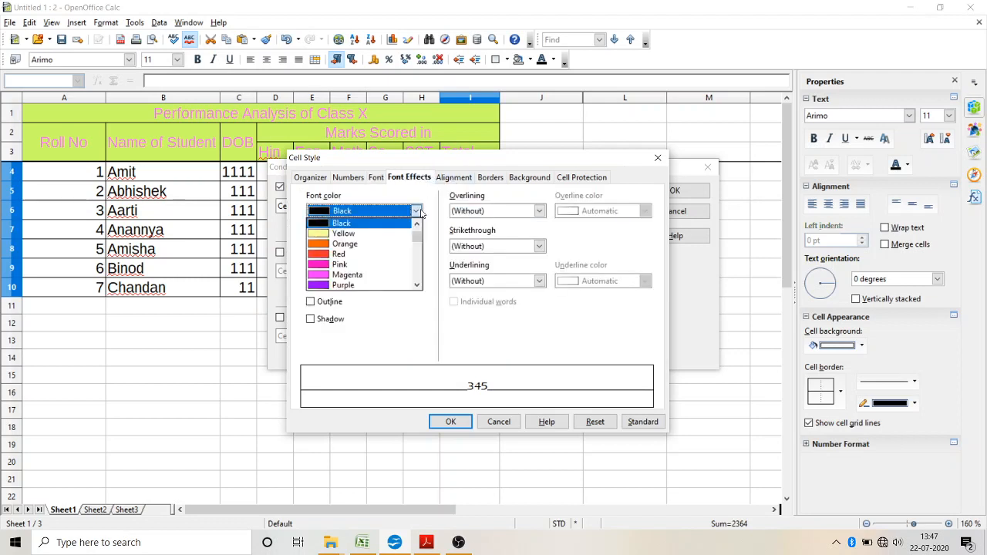
{"action": "left_click", "coordinate": [364, 244]}
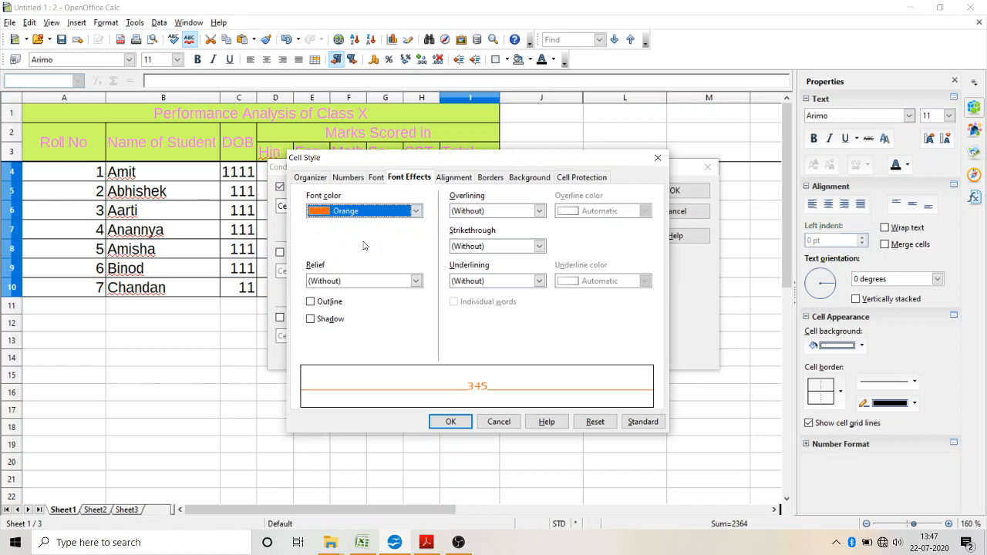
{"action": "left_click", "coordinate": [455, 177]}
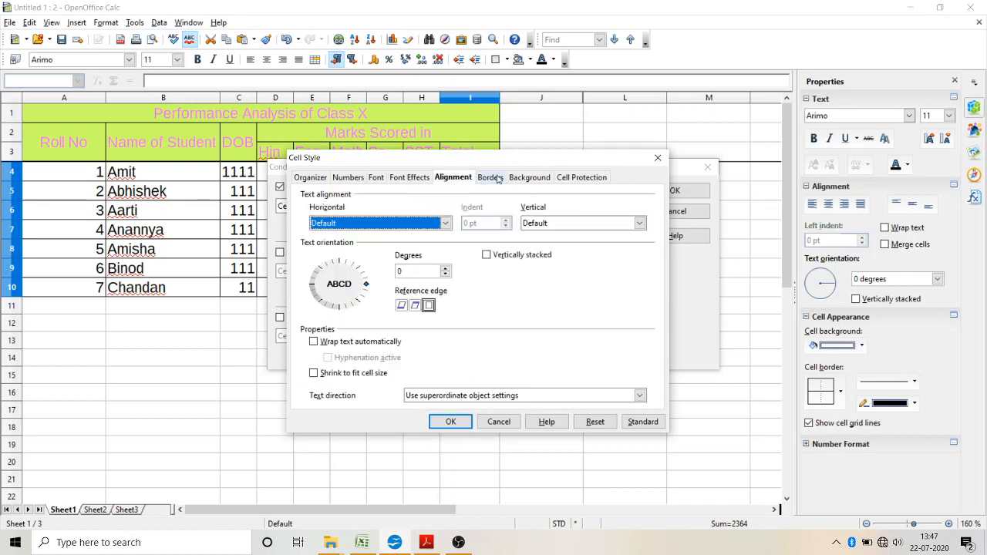
{"action": "left_click", "coordinate": [446, 224]}
{"action": "left_click", "coordinate": [350, 259]}
- Set the border line color of the new cell style to Green
{"action": "left_click", "coordinate": [491, 177]}
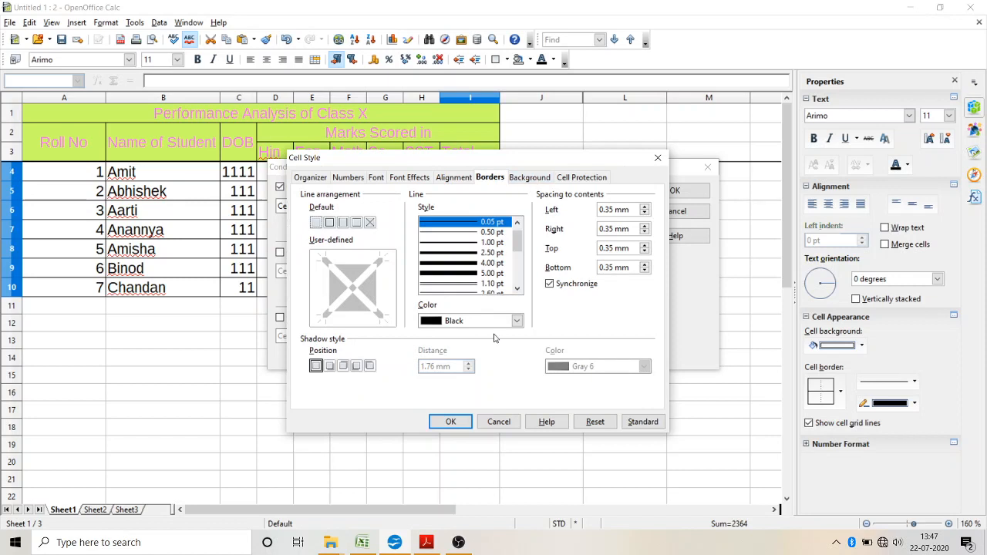
{"action": "left_click", "coordinate": [516, 321]}
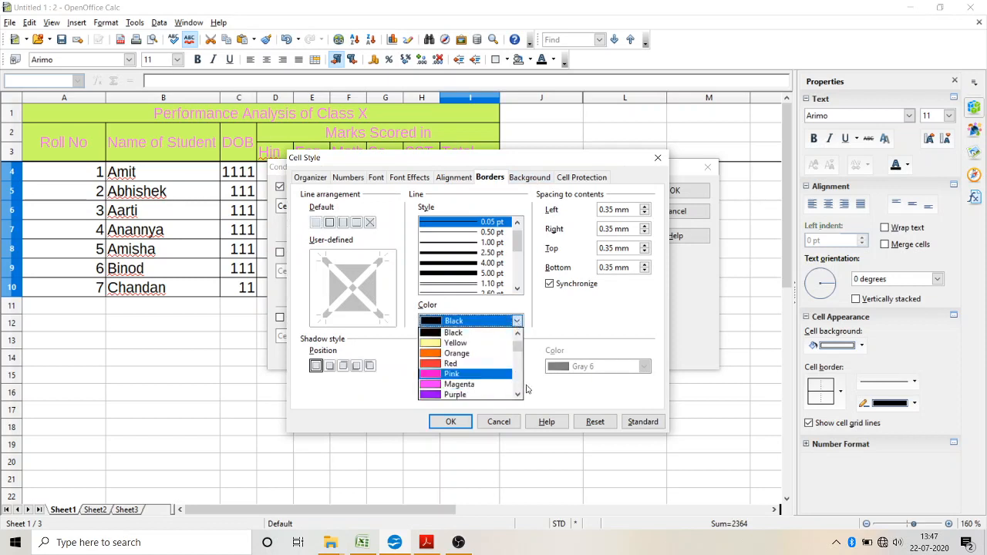
{"action": "scroll", "coordinate": [527, 390], "scroll_direction": "down", "scroll_amount": 2}
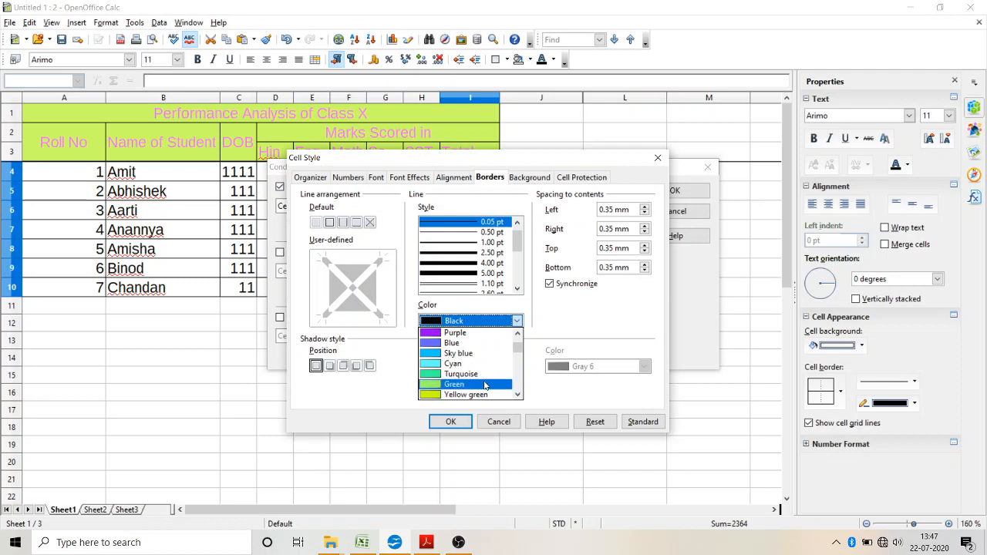
{"action": "left_click", "coordinate": [485, 384]}
- Give the new style a Cyan 1 background, apply the conditional formatting to the totals and deselect them
{"action": "left_click", "coordinate": [540, 182]}
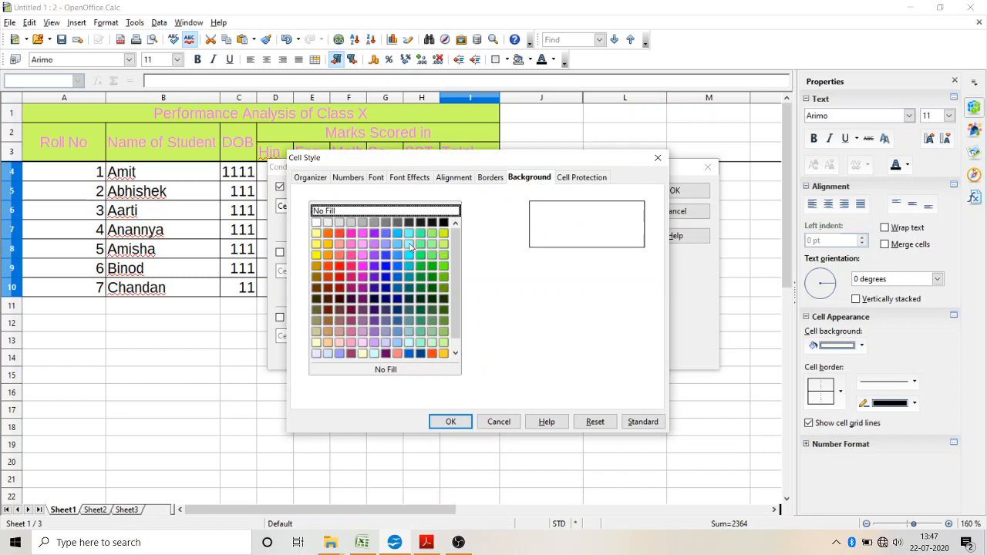
{"action": "left_click", "coordinate": [410, 245]}
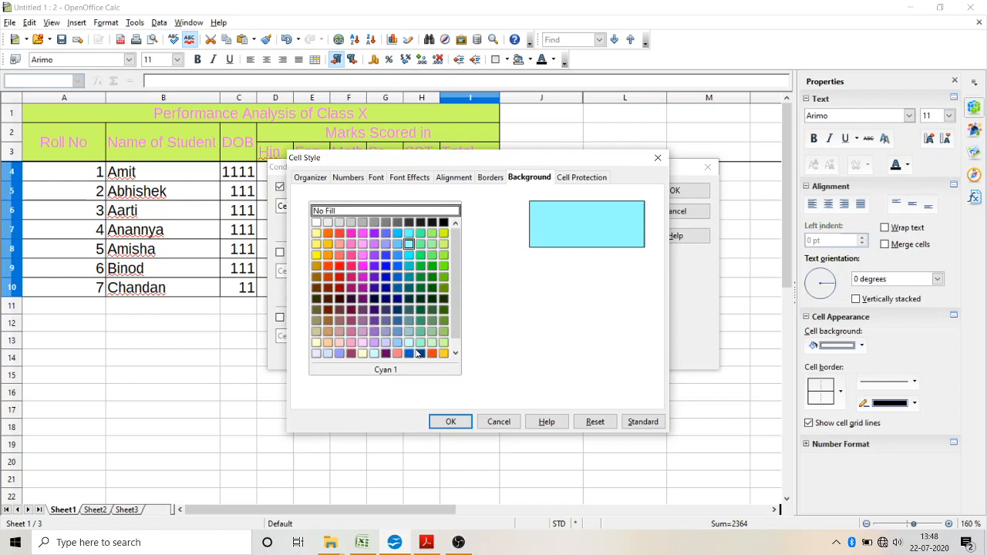
{"action": "left_click", "coordinate": [448, 425]}
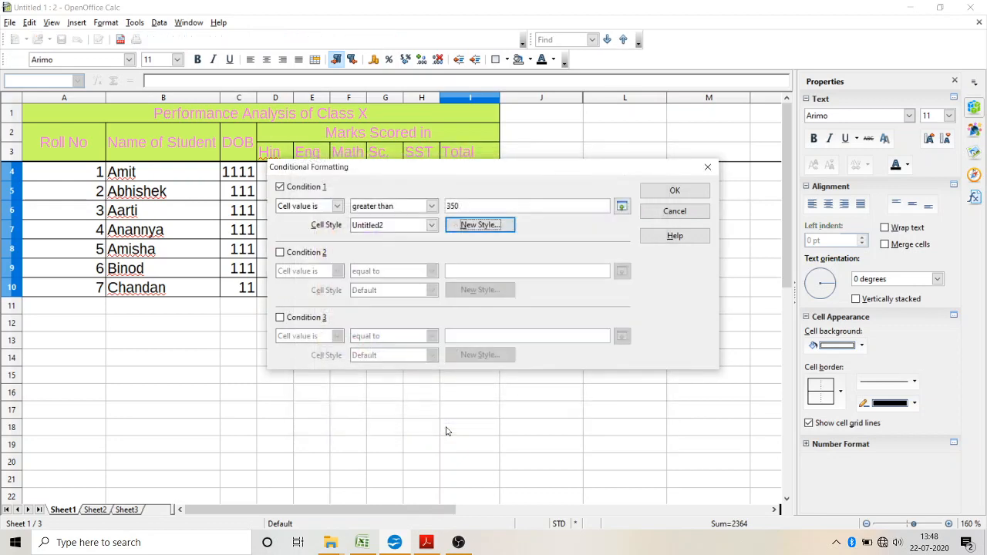
{"action": "left_click", "coordinate": [673, 192]}
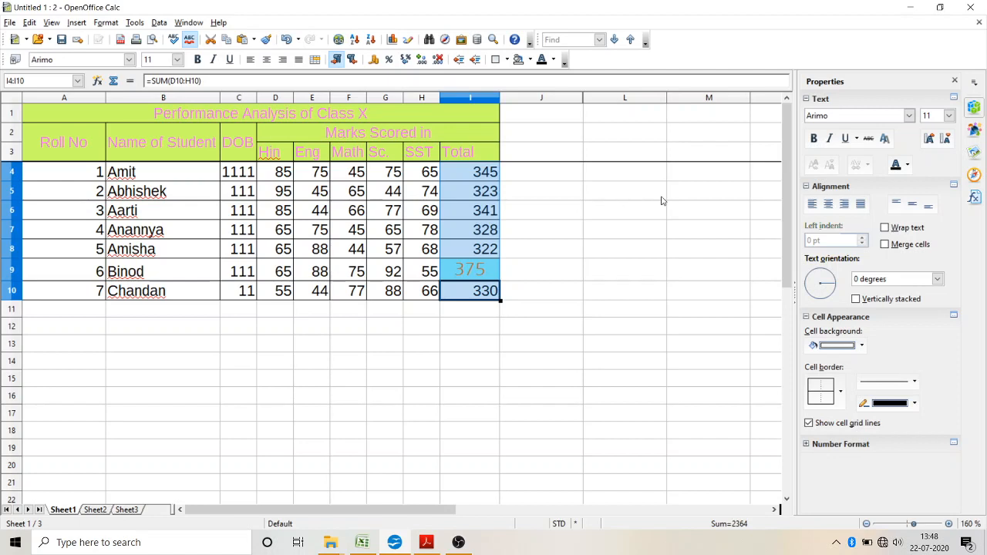
{"action": "left_click", "coordinate": [661, 199]}
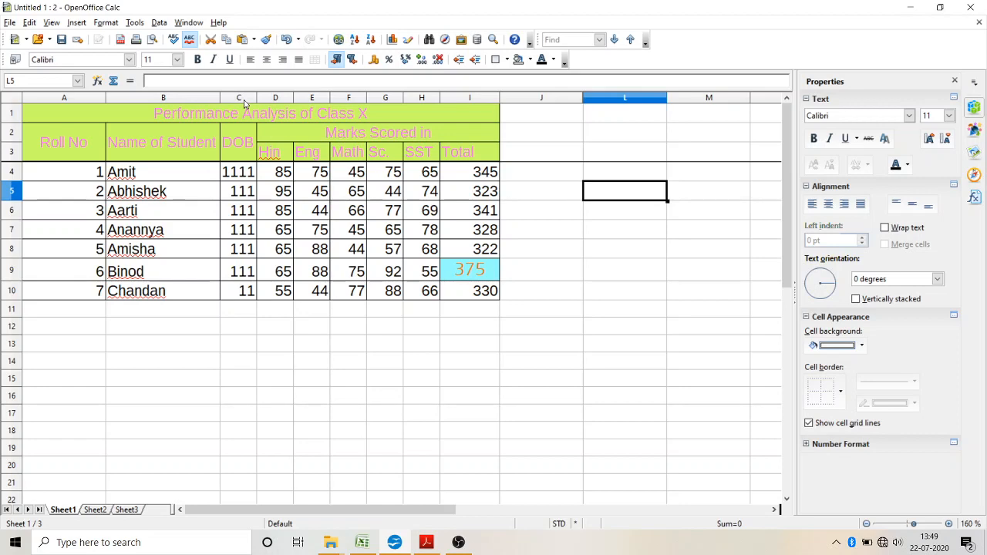
- Hide column C, the DOB column of the marks table
{"action": "left_click", "coordinate": [950, 524]}
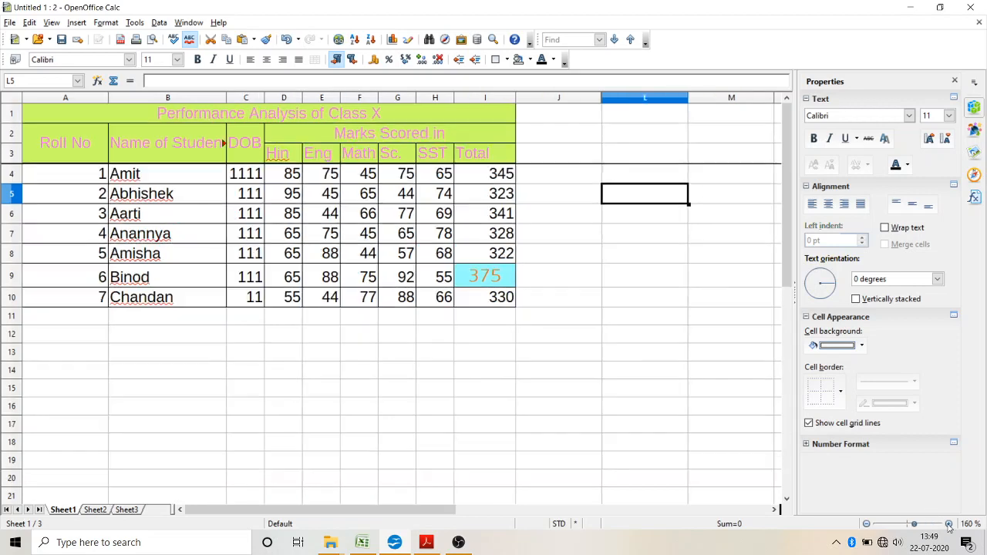
{"action": "left_click", "coordinate": [950, 524]}
{"action": "left_click", "coordinate": [949, 525]}
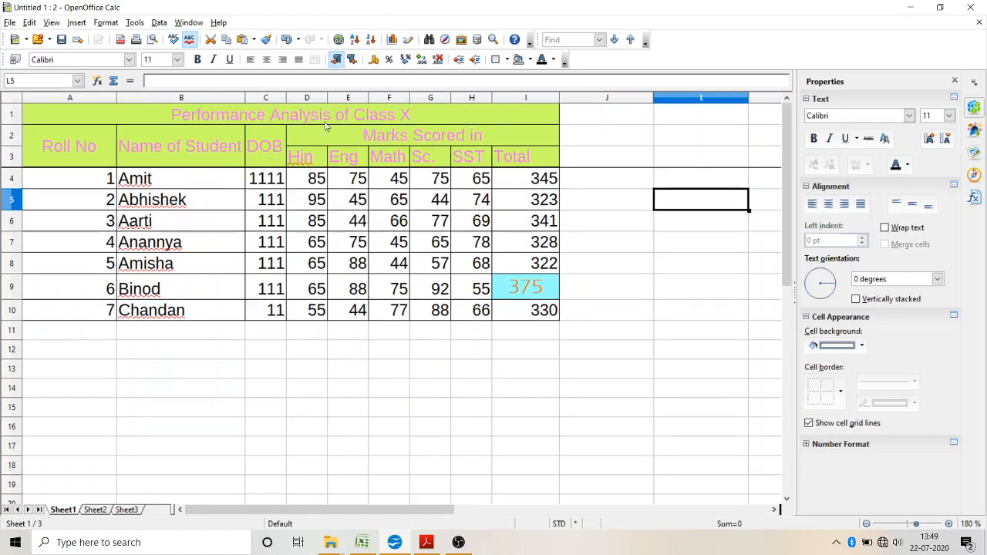
{"action": "left_click", "coordinate": [266, 98]}
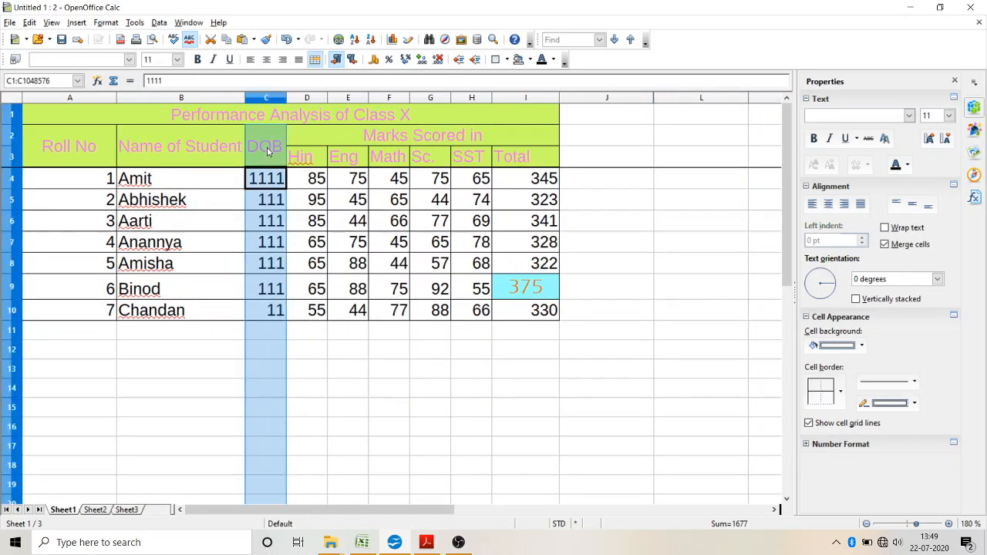
{"action": "right_click", "coordinate": [268, 101]}
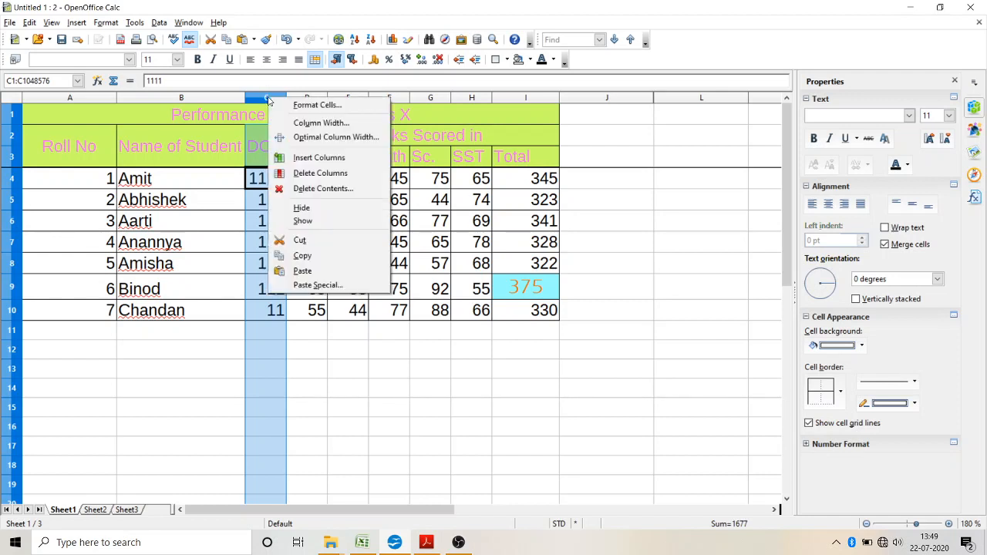
{"action": "left_click", "coordinate": [300, 208]}
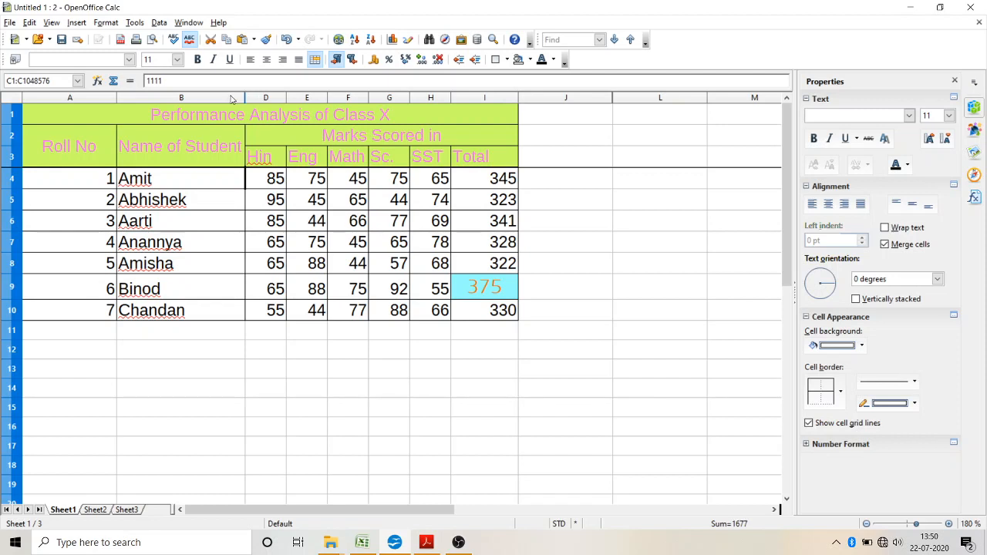
- Show the hidden DOB column between the Name of Student and Hin columns and deselect the columns
{"action": "left_click_drag", "start_coordinate": [232, 99], "coordinate": [259, 100]}
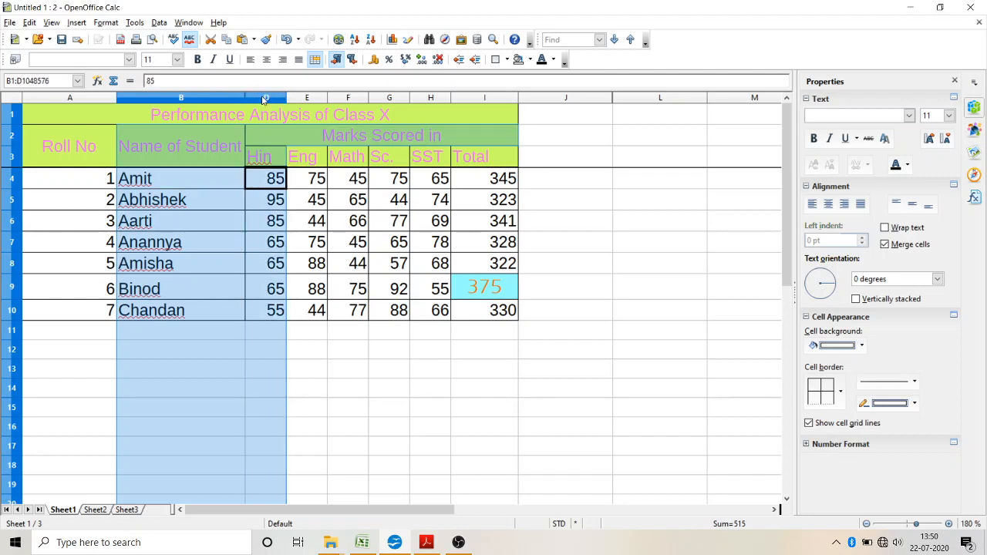
{"action": "right_click", "coordinate": [265, 101]}
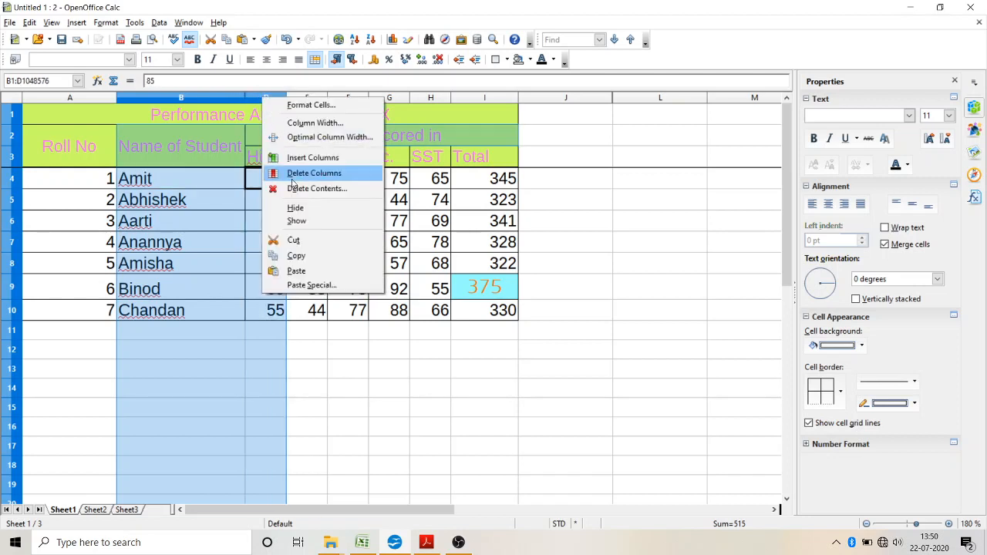
{"action": "left_click", "coordinate": [297, 221]}
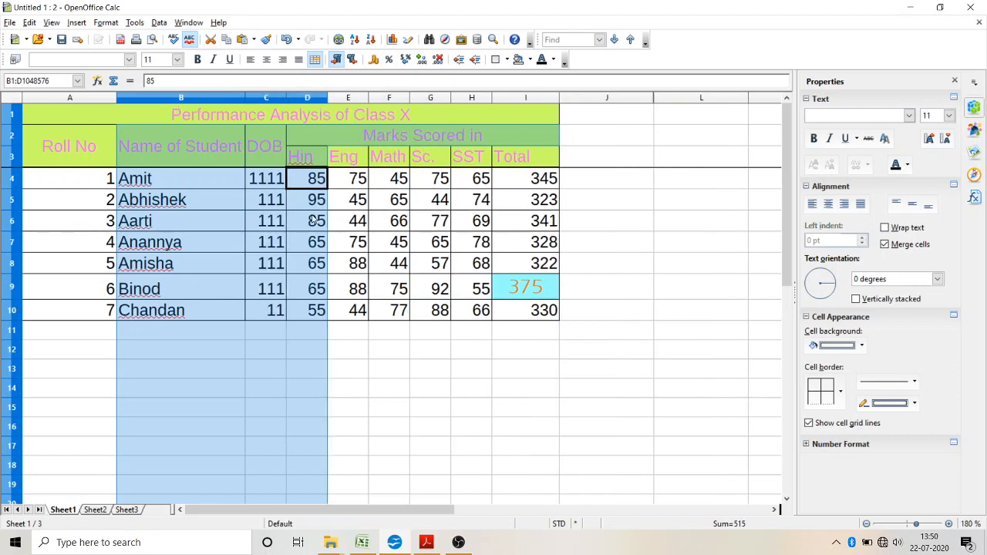
{"action": "left_click", "coordinate": [314, 220]}
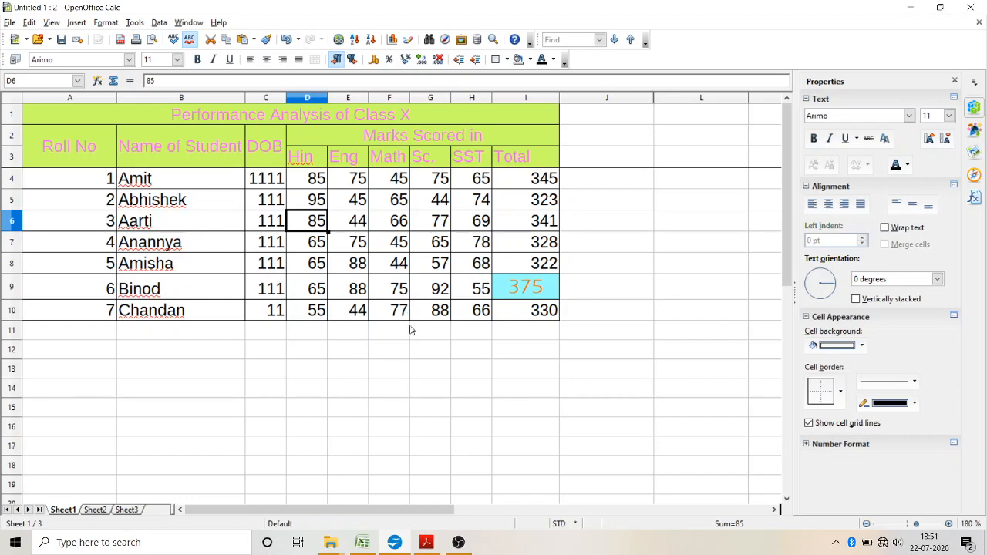
- Zoom the sheet out to 100 %
{"action": "left_click", "coordinate": [867, 524]}
{"action": "left_click", "coordinate": [867, 524]}
{"action": "left_click", "coordinate": [867, 523]}
{"action": "left_click", "coordinate": [867, 524]}
{"action": "left_click", "coordinate": [867, 524]}
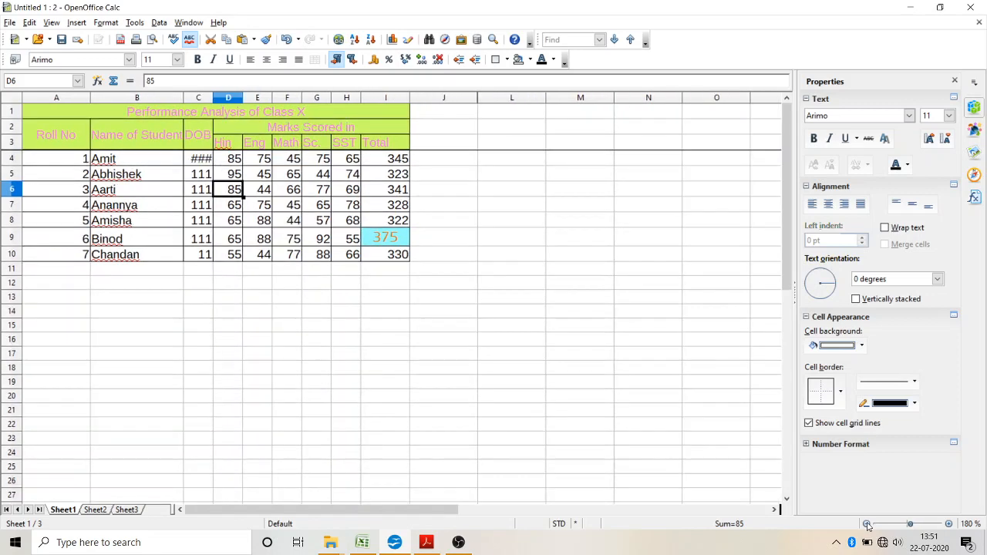
{"action": "left_click", "coordinate": [867, 524]}
{"action": "left_click", "coordinate": [867, 523]}
{"action": "left_click", "coordinate": [867, 524]}
{"action": "left_click", "coordinate": [867, 524]}
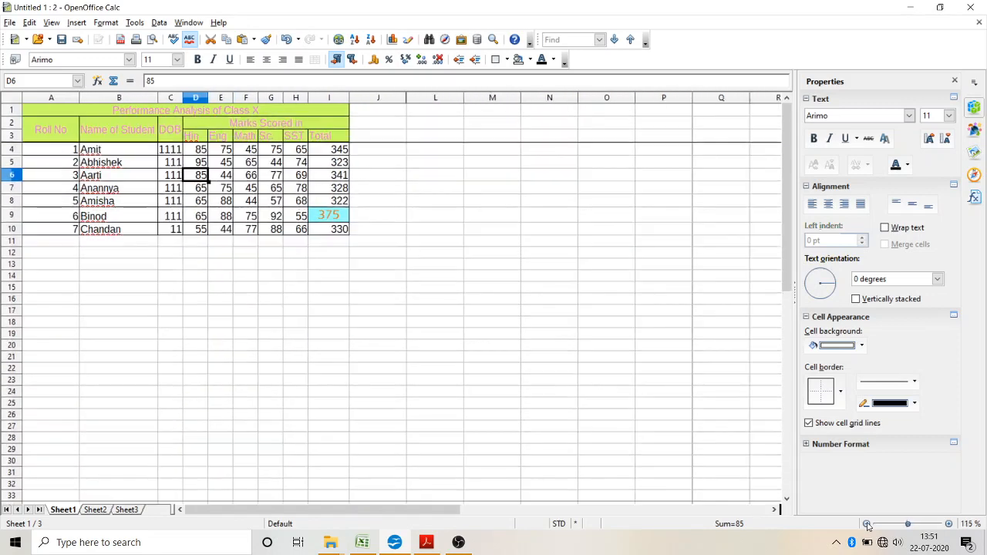
{"action": "left_click", "coordinate": [867, 523]}
{"action": "left_click", "coordinate": [868, 524]}
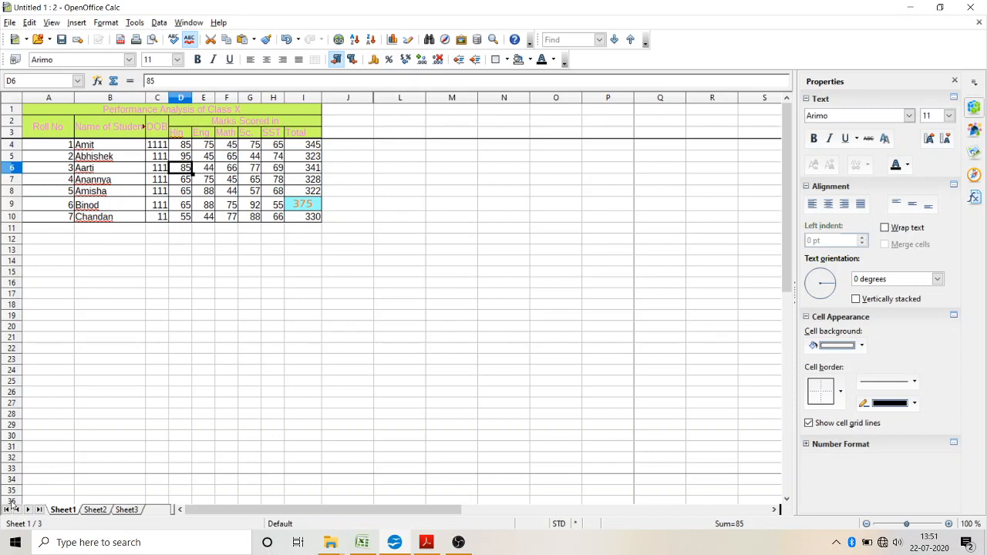
- Examine how the frozen heading rows behave while scrolling down past the marks table and back to the first rows
{"action": "left_click", "coordinate": [786, 499]}
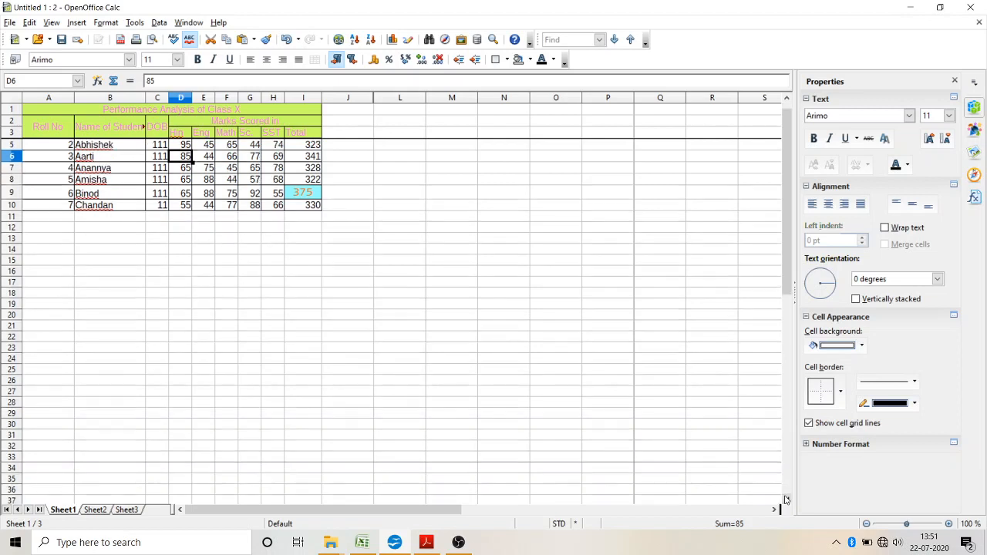
{"action": "left_click", "coordinate": [786, 500]}
{"action": "left_click", "coordinate": [786, 500]}
{"action": "left_click", "coordinate": [786, 500]}
{"action": "left_click", "coordinate": [786, 500]}
{"action": "left_click", "coordinate": [786, 500]}
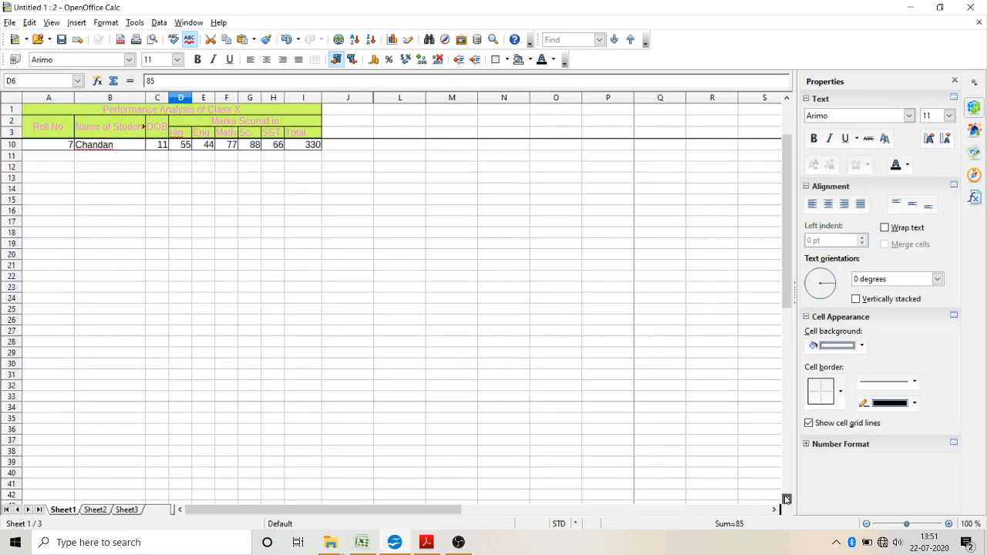
{"action": "left_click", "coordinate": [786, 500]}
{"action": "left_click", "coordinate": [786, 500]}
{"action": "left_click", "coordinate": [786, 500]}
{"action": "left_click", "coordinate": [786, 500]}
{"action": "left_click", "coordinate": [786, 500]}
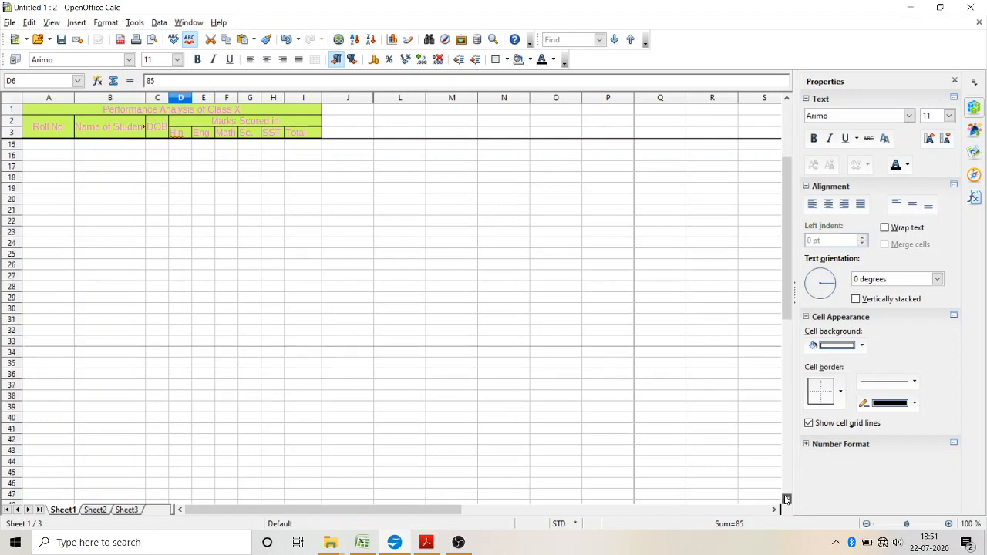
{"action": "left_click", "coordinate": [786, 500]}
{"action": "left_click", "coordinate": [786, 500]}
{"action": "left_click", "coordinate": [786, 500]}
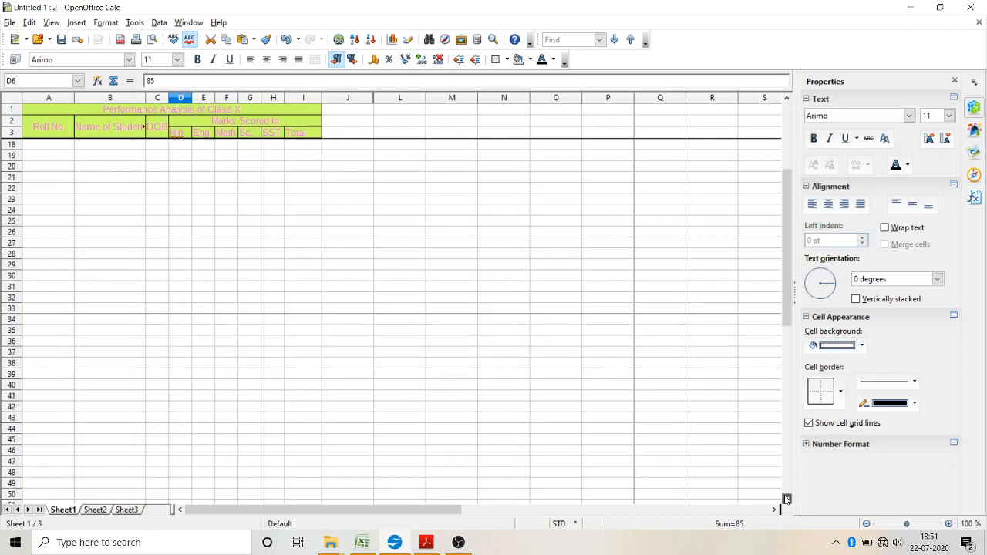
{"action": "left_click", "coordinate": [787, 125]}
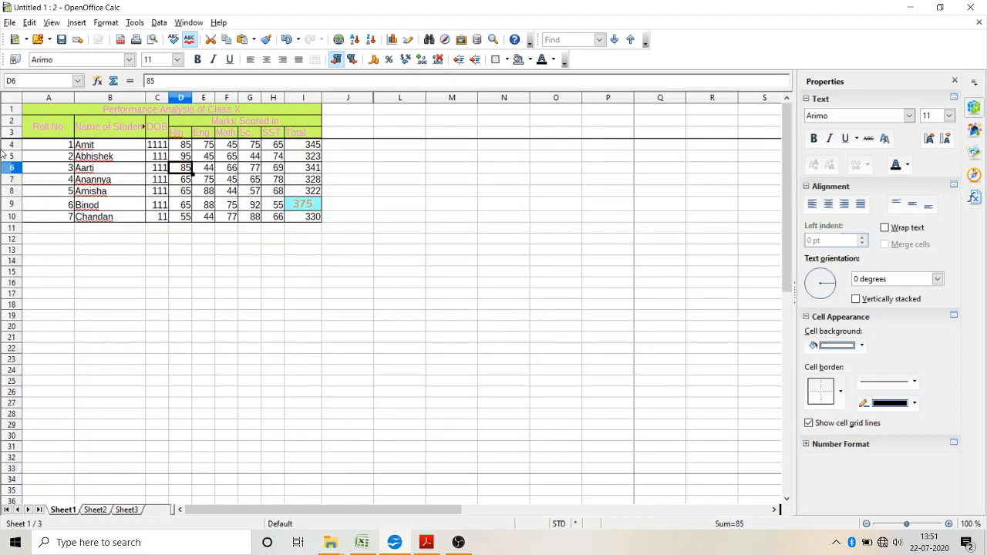
- Unfreeze the heading rows of the marks table and select an empty cell below the table
{"action": "left_click", "coordinate": [11, 122]}
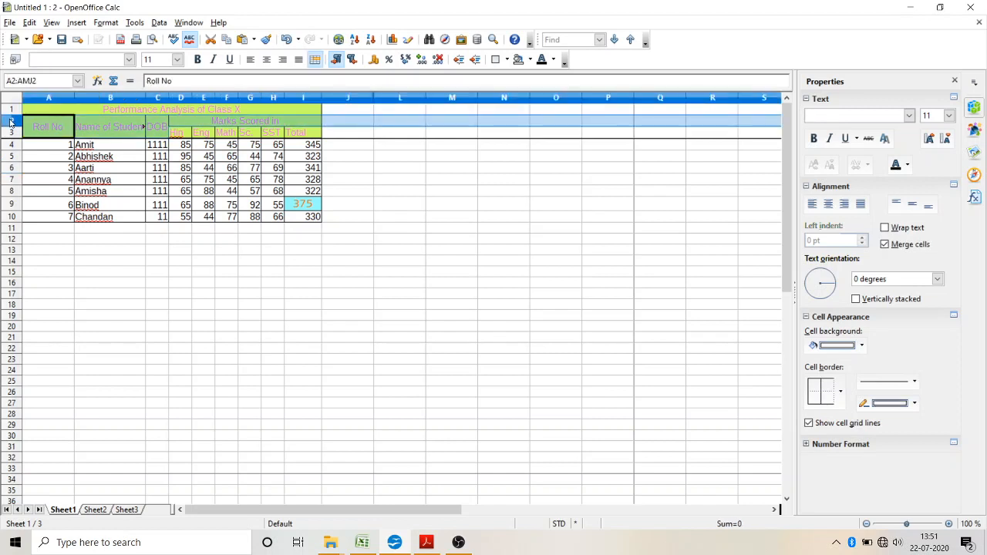
{"action": "left_click", "coordinate": [188, 23]}
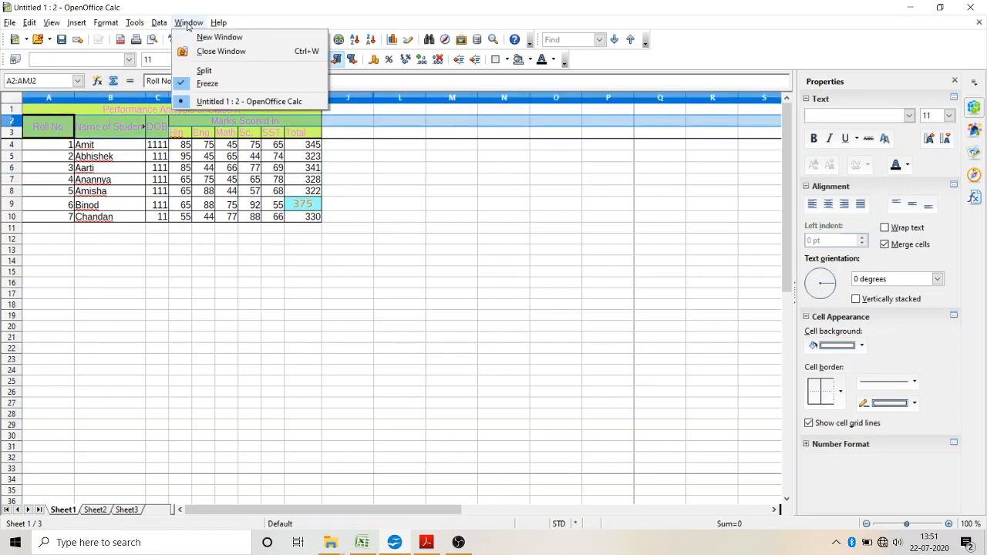
{"action": "left_click", "coordinate": [206, 83]}
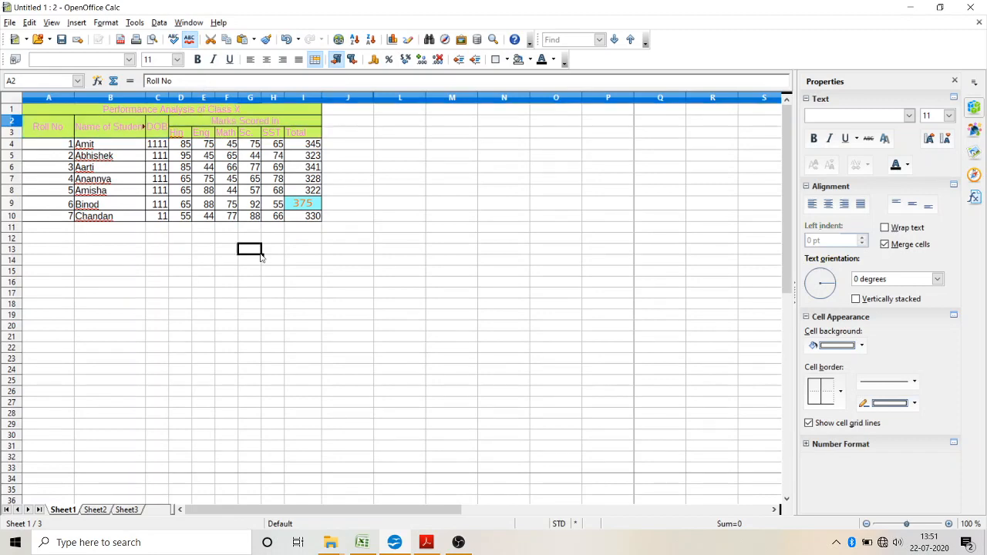
{"action": "left_click", "coordinate": [260, 251]}
- Examine how the unfrozen heading rows move while scrolling down the sheet, and return to the first row
{"action": "left_click", "coordinate": [787, 500]}
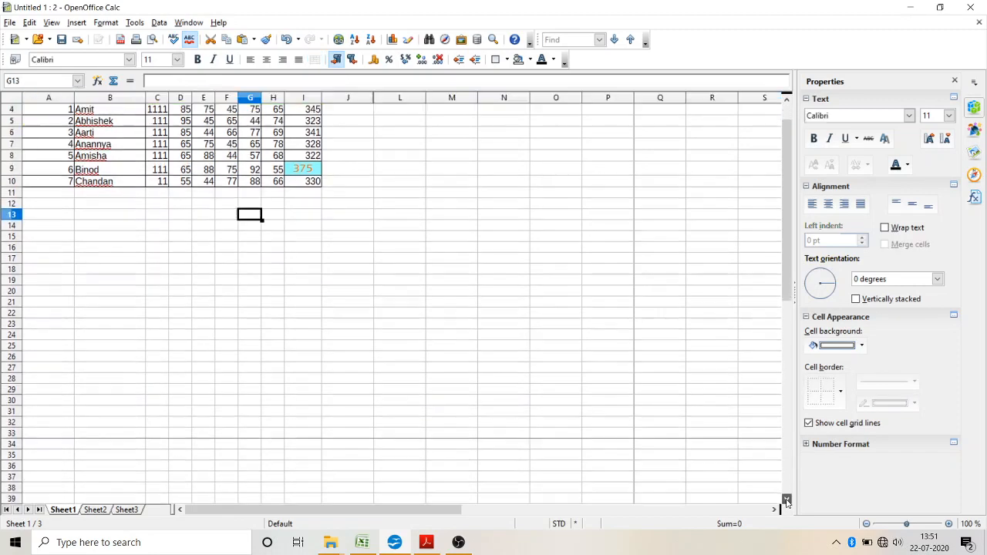
{"action": "left_click", "coordinate": [786, 500]}
{"action": "left_click", "coordinate": [787, 500]}
{"action": "left_click", "coordinate": [787, 500]}
{"action": "left_click", "coordinate": [787, 500]}
{"action": "left_click", "coordinate": [787, 500]}
{"action": "left_click", "coordinate": [787, 500]}
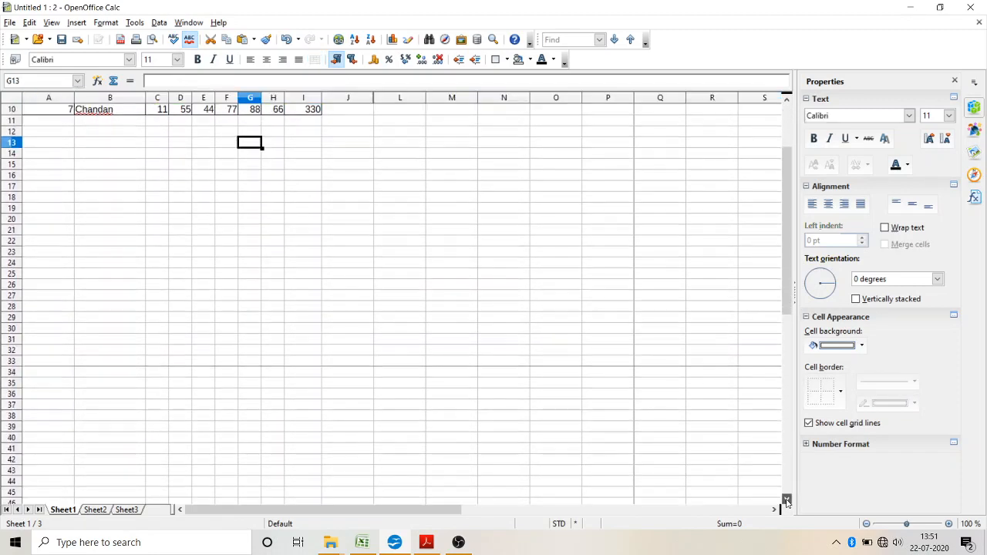
{"action": "left_click", "coordinate": [786, 500]}
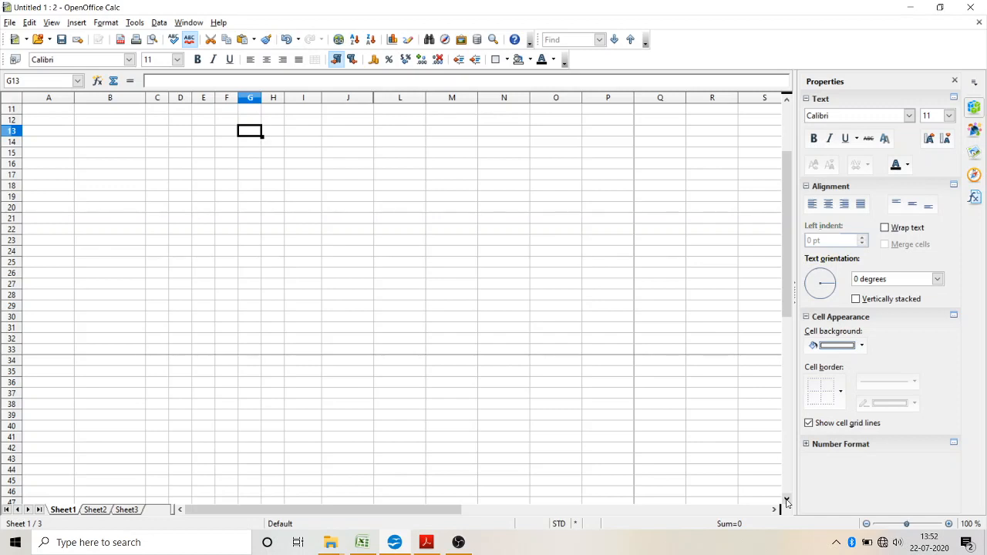
{"action": "left_click", "coordinate": [788, 114]}
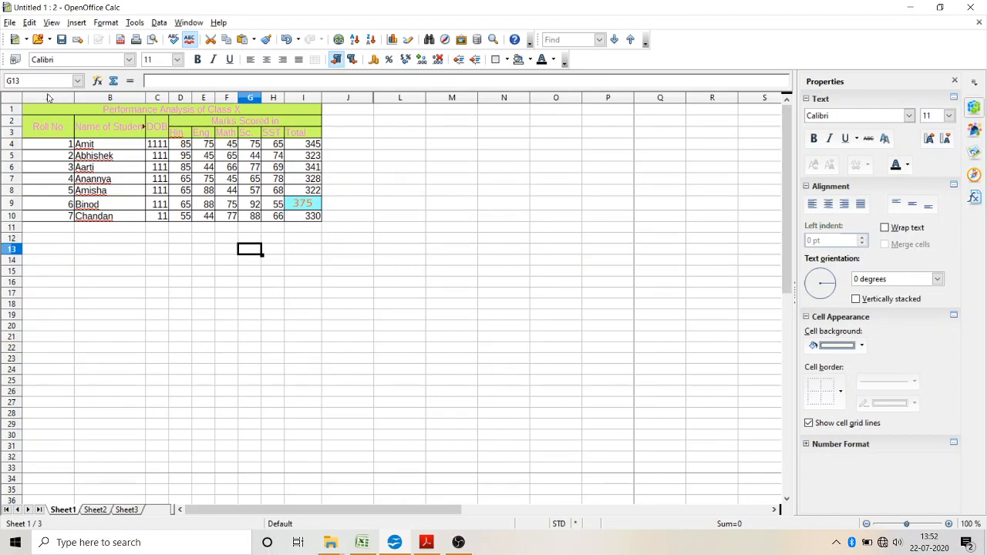
- Freeze the three heading rows above row 4, the first student row, and deselect it
{"action": "left_click", "coordinate": [13, 123]}
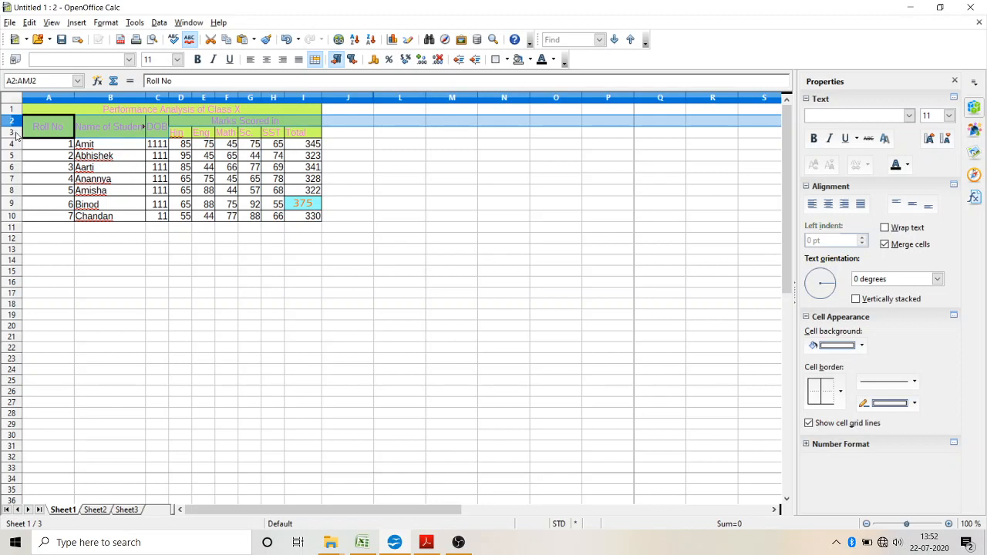
{"action": "left_click", "coordinate": [16, 144]}
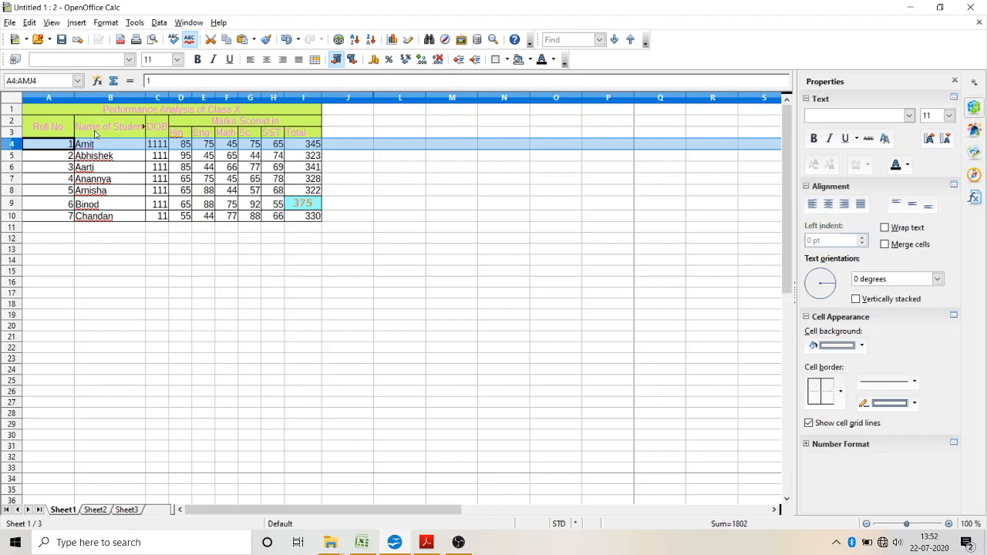
{"action": "left_click", "coordinate": [7, 133]}
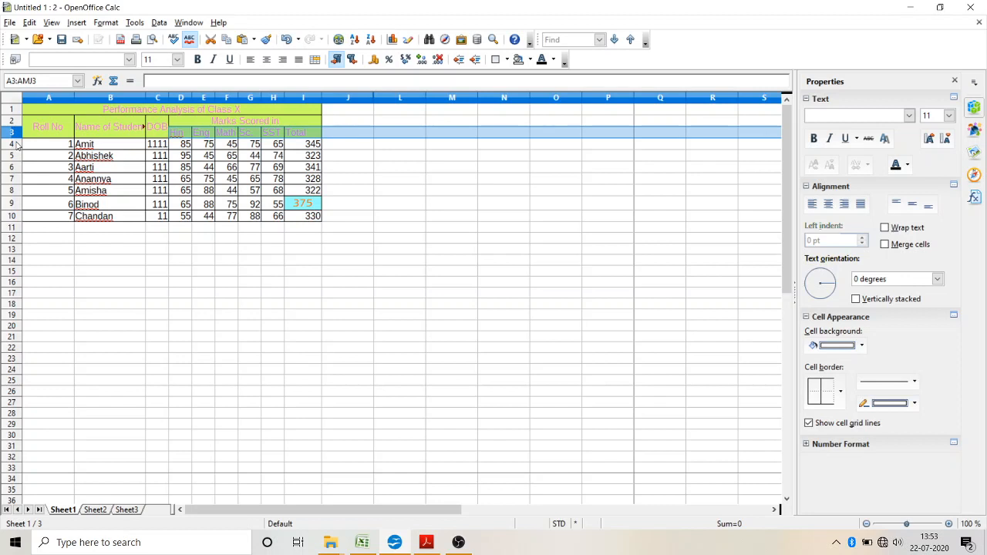
{"action": "left_click", "coordinate": [15, 145]}
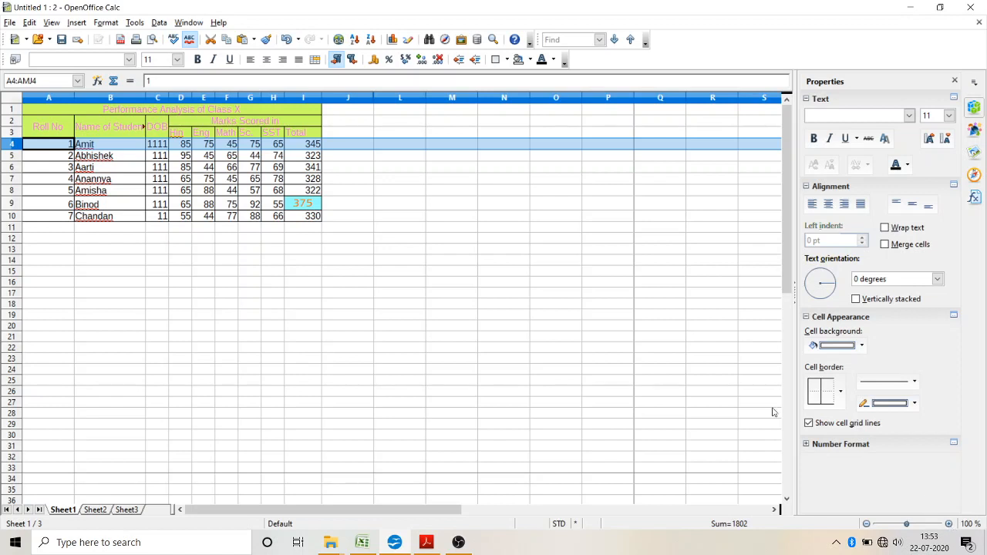
{"action": "left_click", "coordinate": [187, 24]}
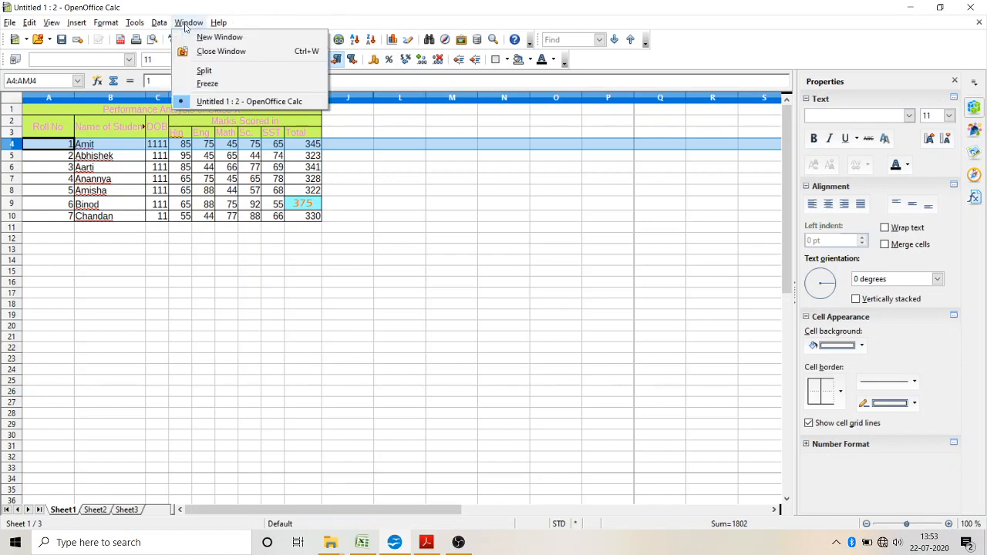
{"action": "left_click", "coordinate": [207, 83]}
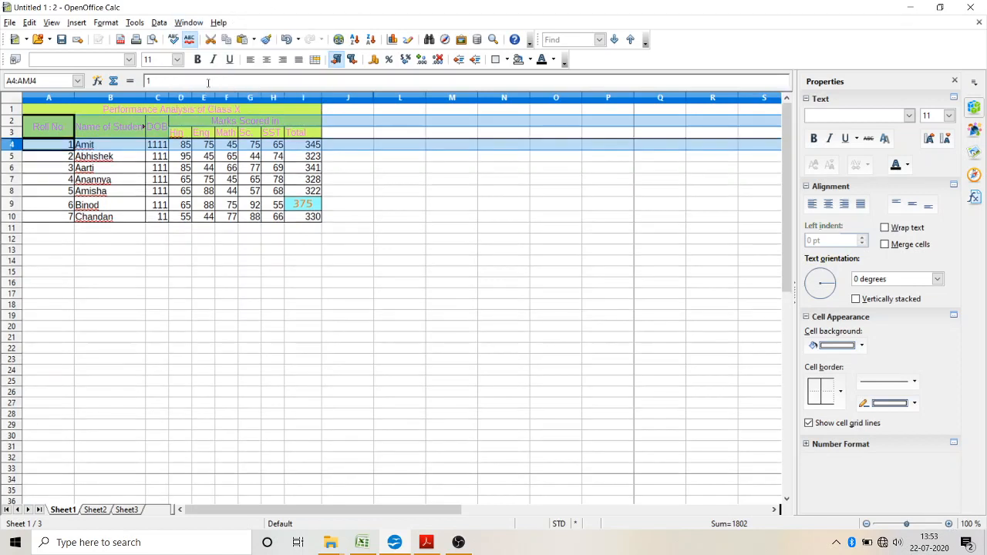
{"action": "left_click", "coordinate": [337, 286]}
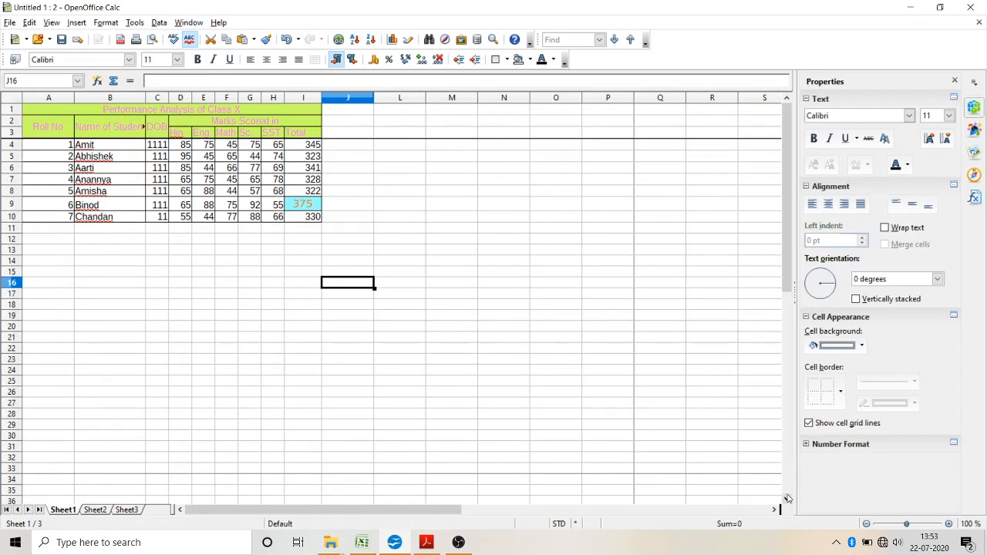
- Check the newly frozen heading rows by scrolling far down the sheet and back to the marks table
{"action": "scroll", "coordinate": [788, 499], "scroll_direction": "down", "scroll_amount": 4}
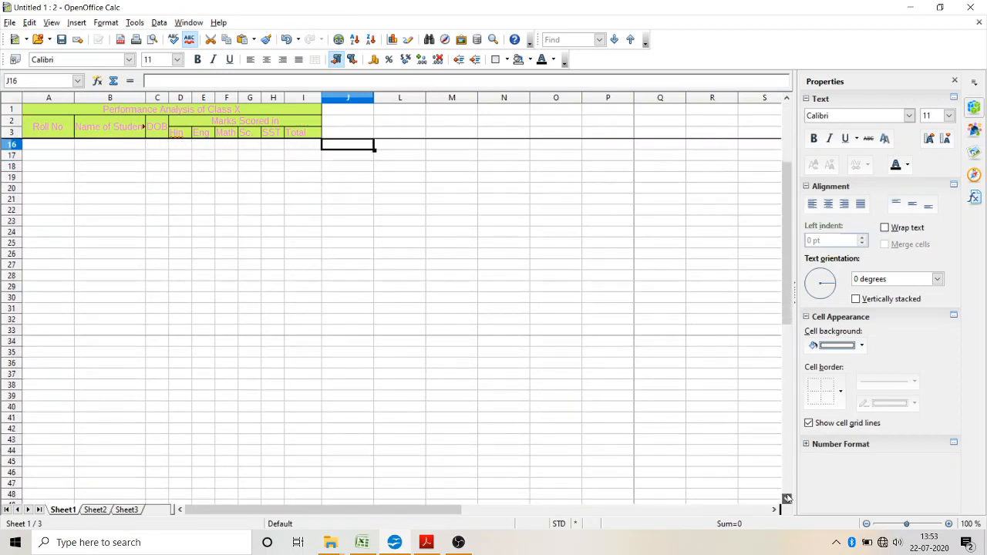
{"action": "scroll", "coordinate": [788, 498], "scroll_direction": "down", "scroll_amount": 3}
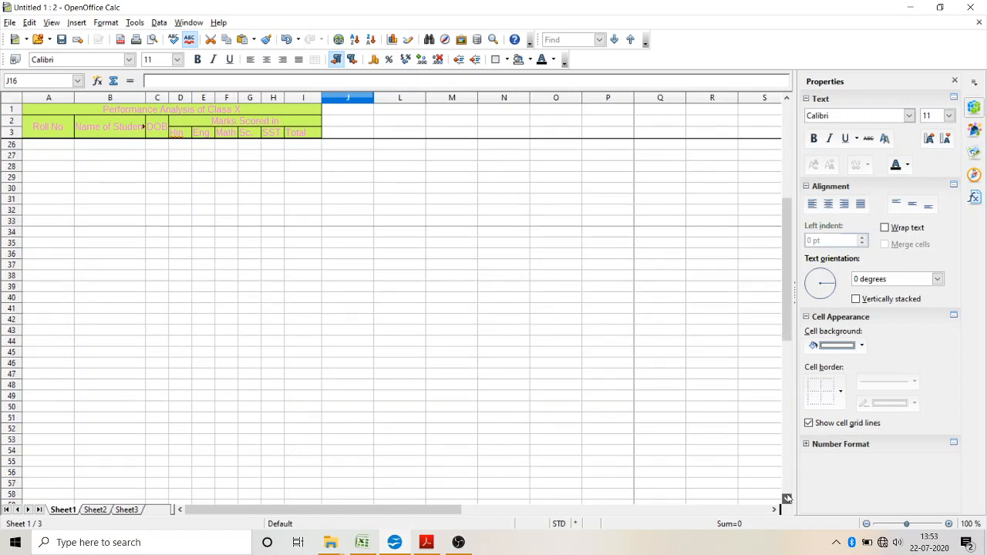
{"action": "scroll", "coordinate": [788, 498], "scroll_direction": "down", "scroll_amount": 4}
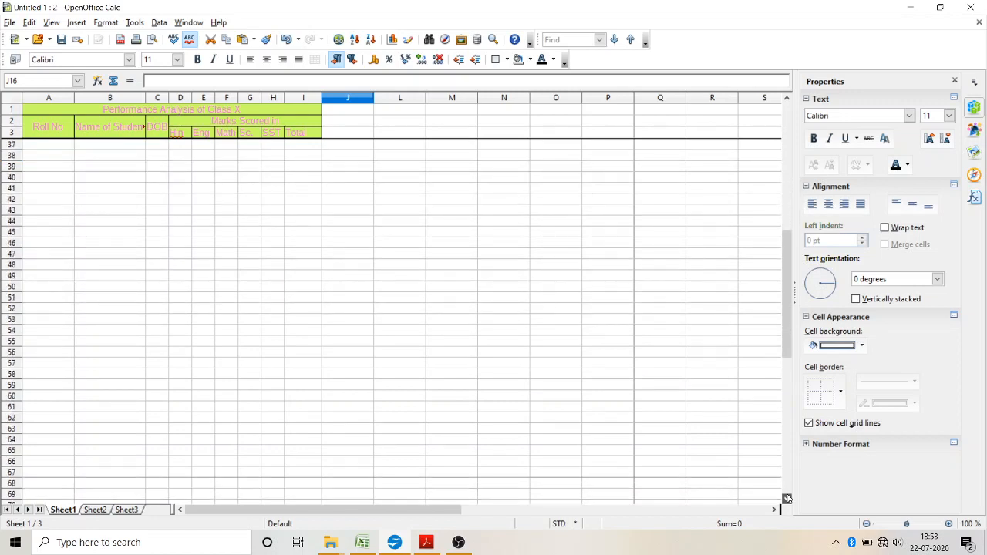
{"action": "scroll", "coordinate": [787, 498], "scroll_direction": "down", "scroll_amount": 4}
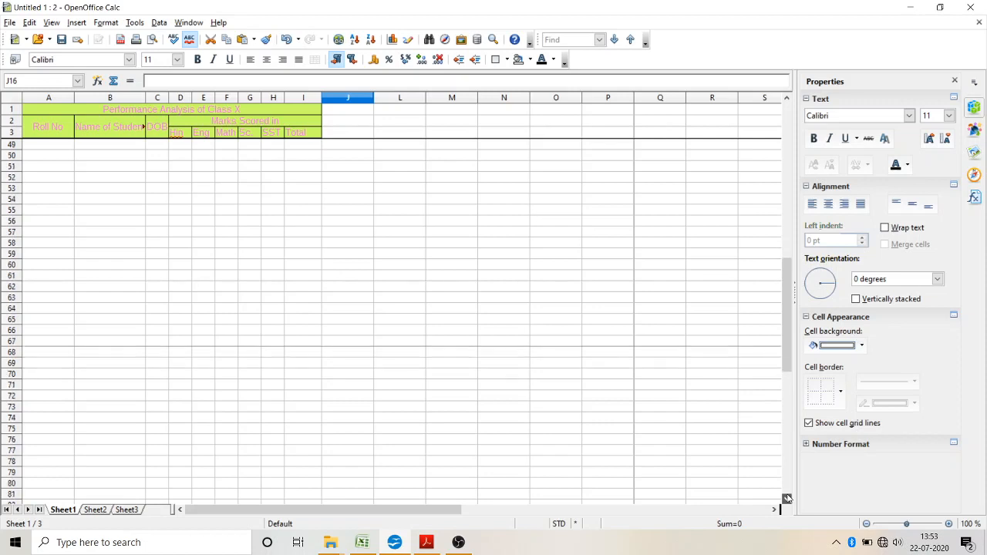
{"action": "scroll", "coordinate": [788, 499], "scroll_direction": "down", "scroll_amount": 1}
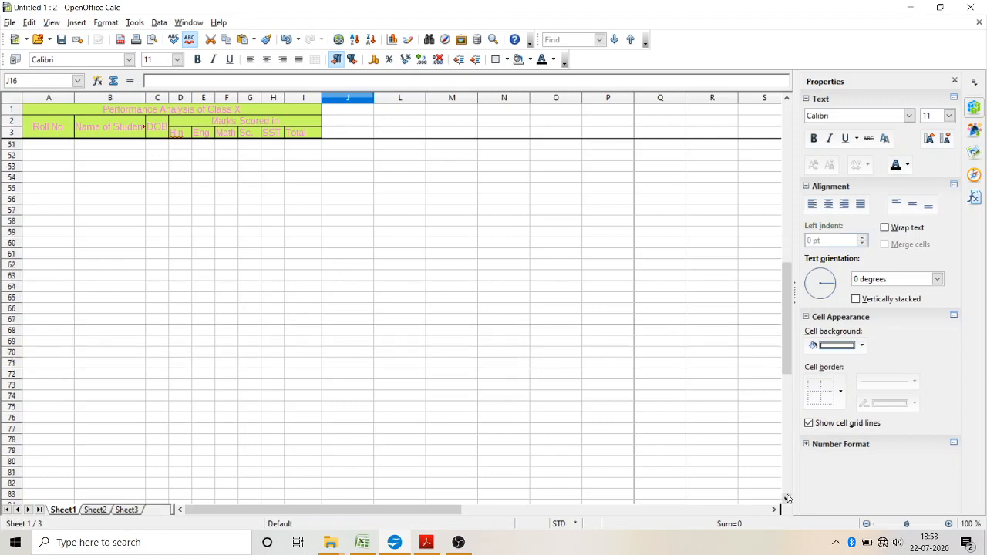
{"action": "left_click", "coordinate": [788, 115]}
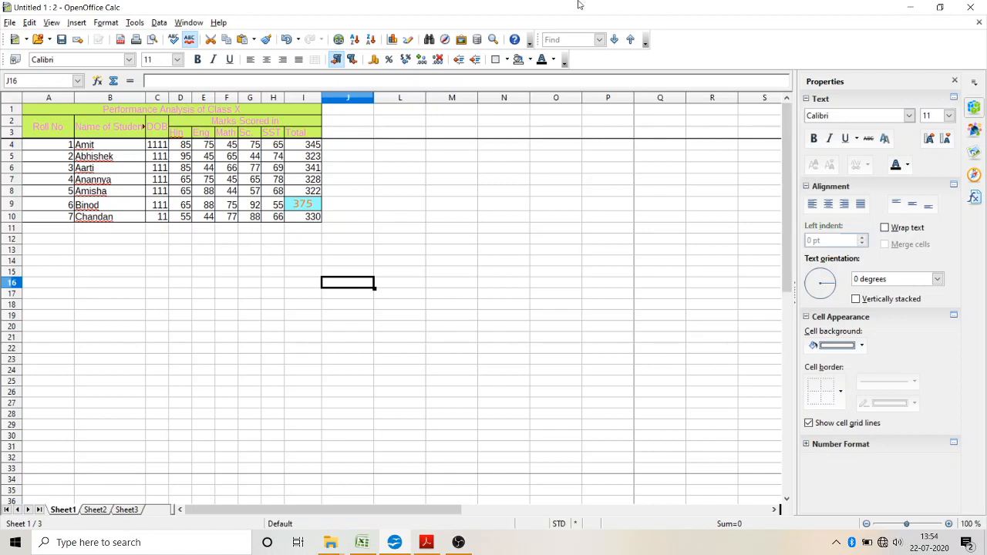
- Unfreeze the heading rows of the marks table, check sideways scrolling, and enlarge the sheet view to 125%
{"action": "left_click", "coordinate": [190, 24]}
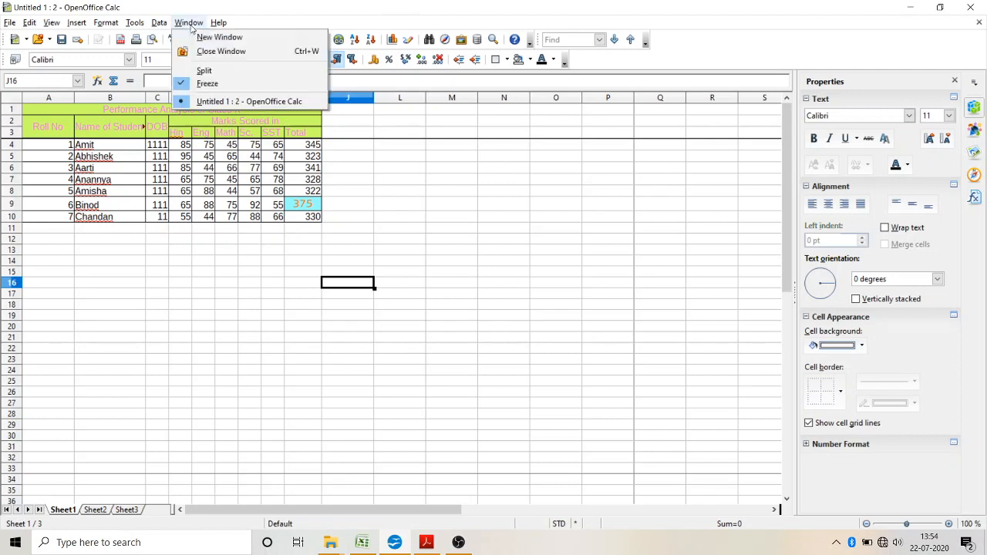
{"action": "left_click", "coordinate": [207, 83]}
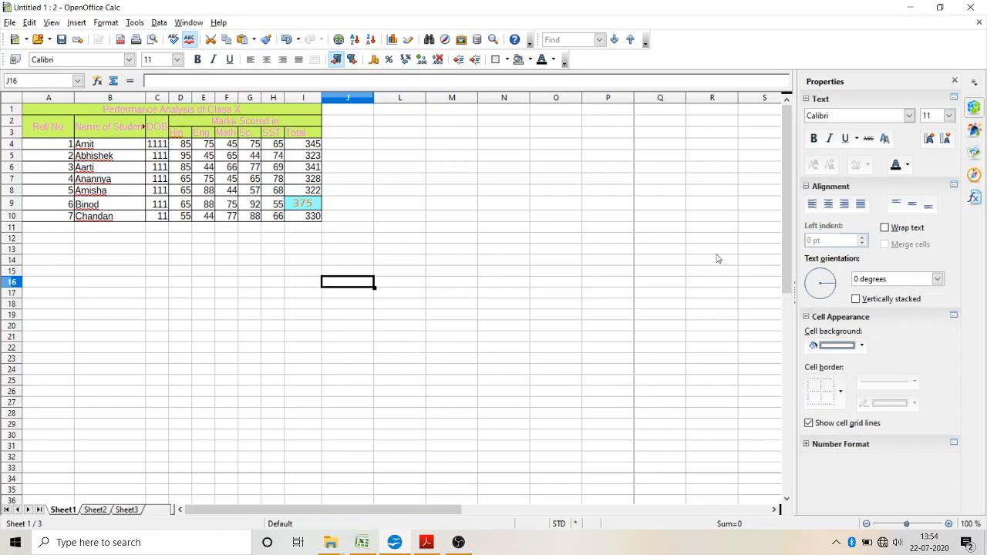
{"action": "left_click", "coordinate": [774, 510]}
{"action": "left_click", "coordinate": [774, 510]}
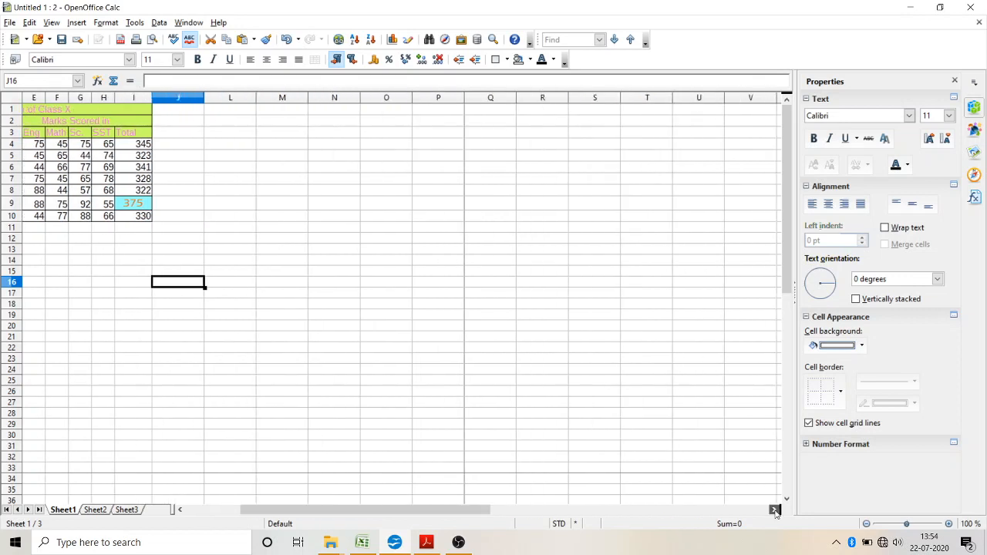
{"action": "left_click", "coordinate": [950, 525]}
{"action": "left_click", "coordinate": [949, 524]}
{"action": "left_click", "coordinate": [950, 525]}
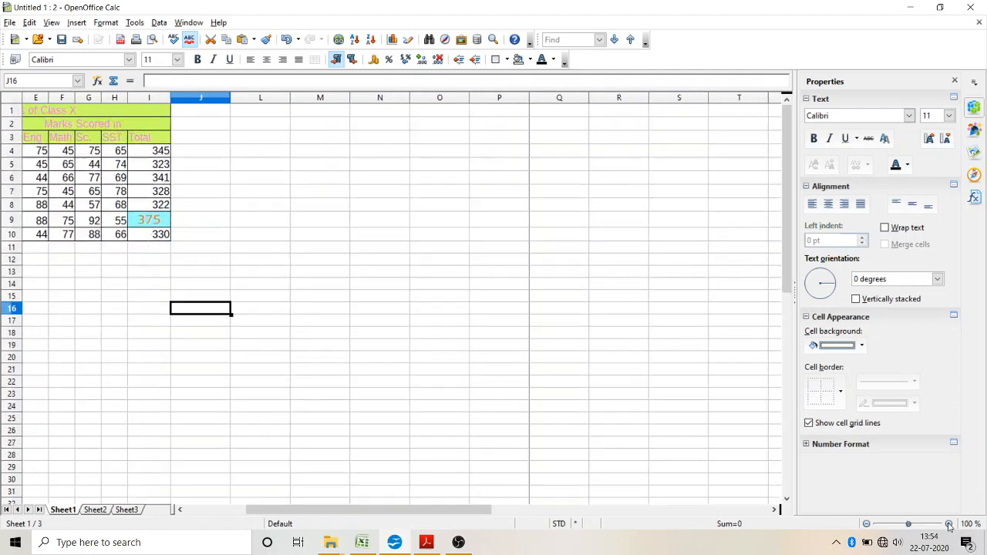
{"action": "left_click", "coordinate": [949, 525]}
{"action": "left_click", "coordinate": [950, 525]}
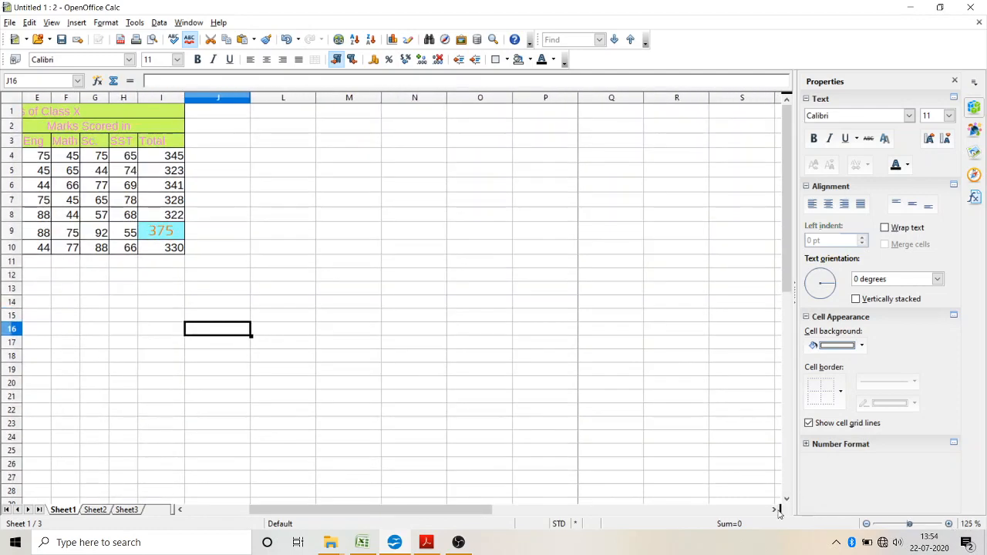
{"action": "left_click", "coordinate": [192, 509]}
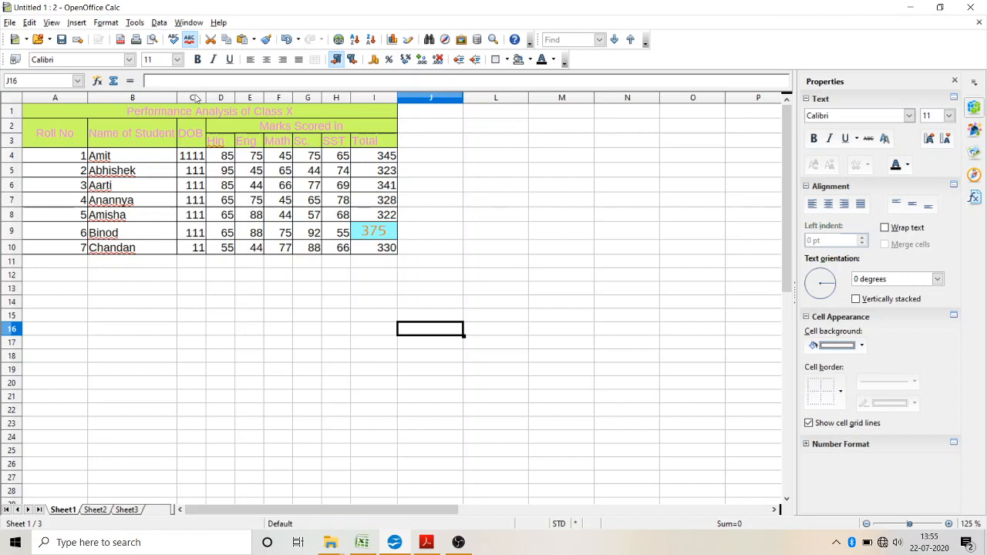
- Freeze the Roll No and Name of Student columns ahead of column C, DOB, and deselect it
{"action": "left_click", "coordinate": [147, 98]}
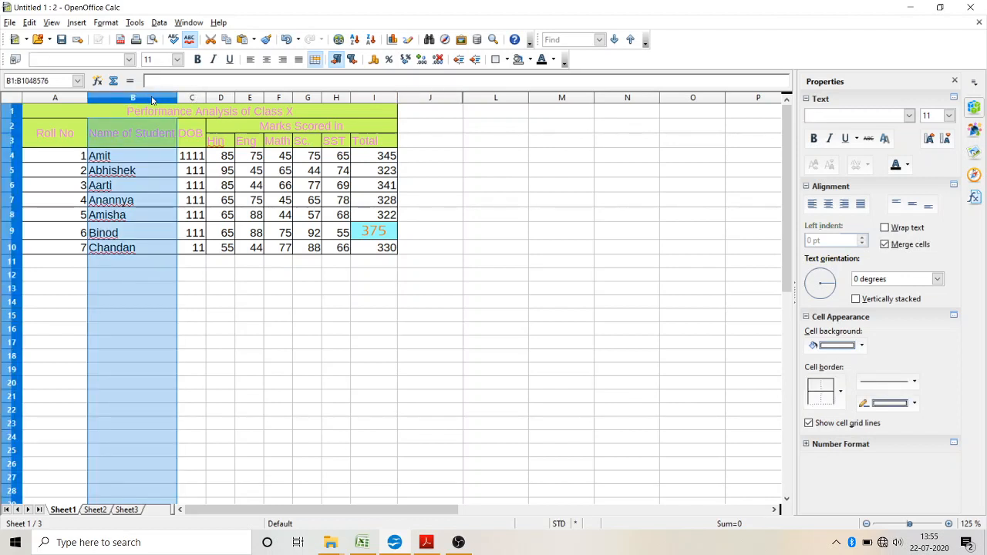
{"action": "left_click", "coordinate": [192, 103]}
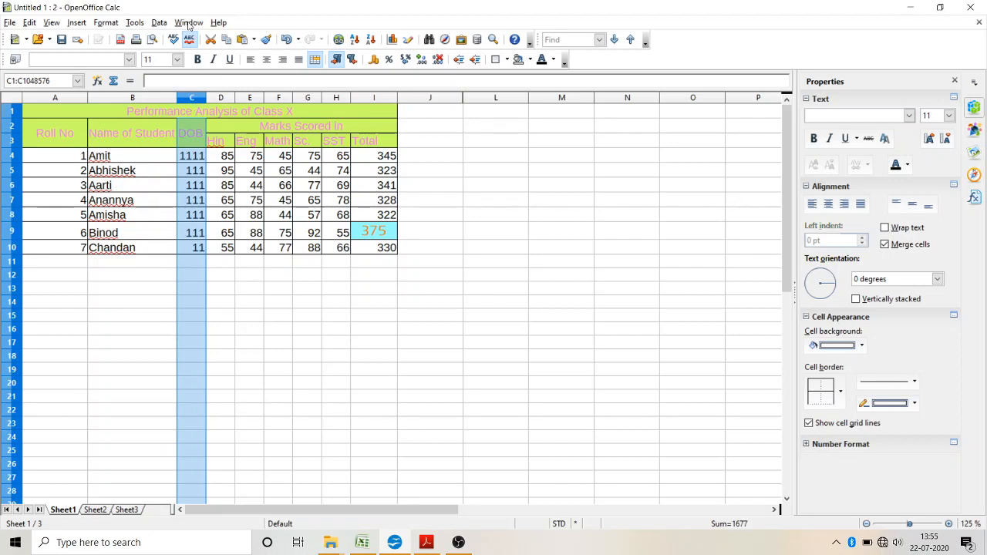
{"action": "left_click", "coordinate": [188, 22]}
{"action": "left_click", "coordinate": [210, 83]}
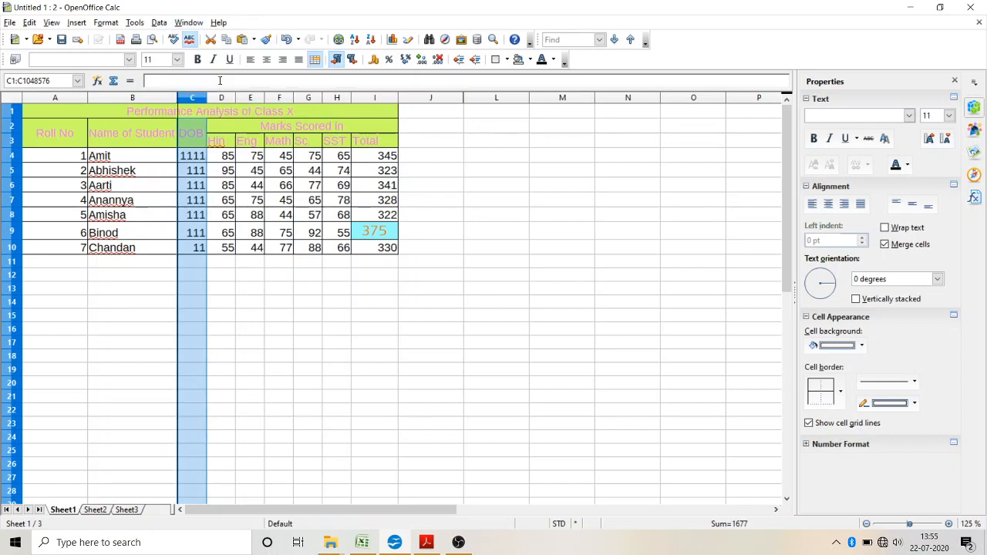
{"action": "left_click", "coordinate": [331, 221]}
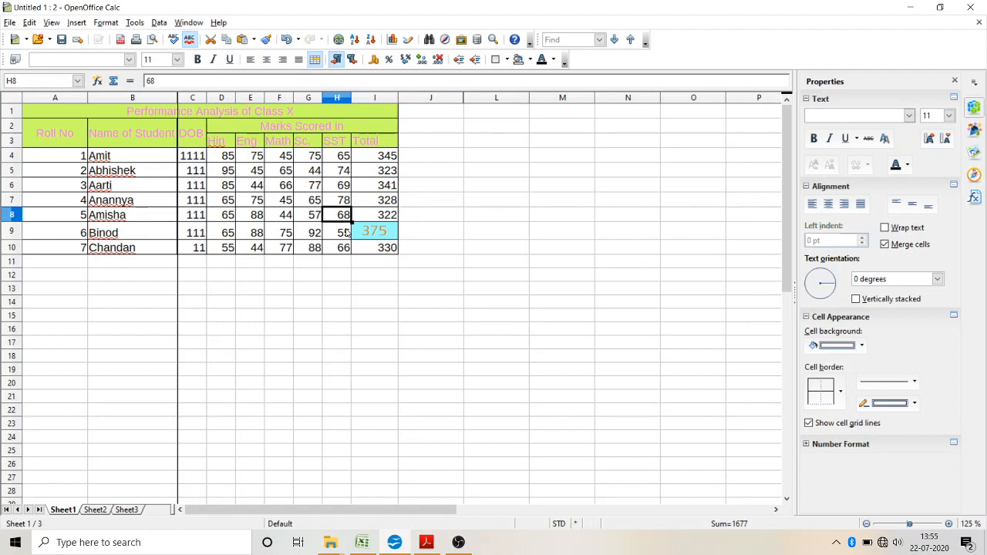
- Examine how the frozen Roll No and Name of Student columns behave while scrolling far across the sheet
{"action": "left_click", "coordinate": [776, 509]}
{"action": "left_click", "coordinate": [776, 510]}
{"action": "left_click", "coordinate": [776, 510]}
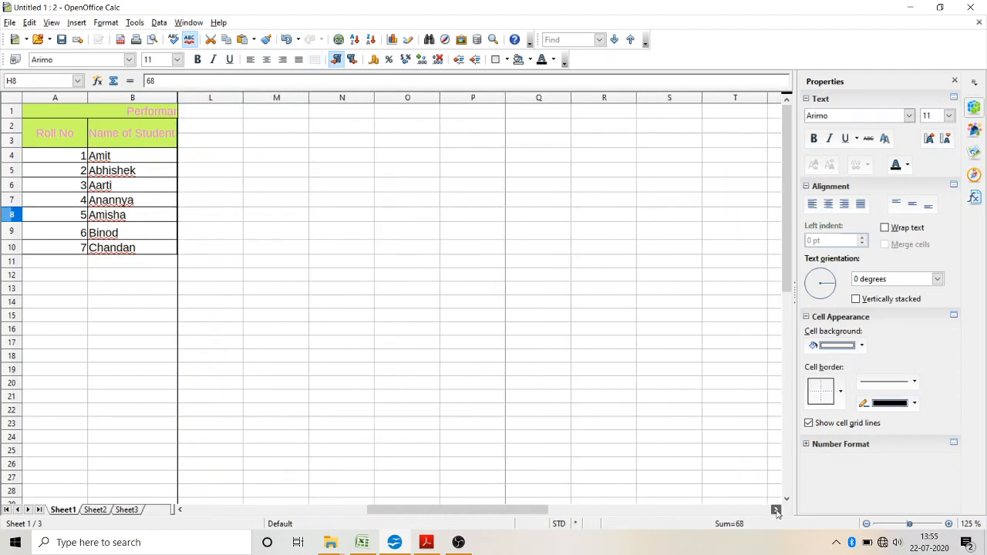
{"action": "left_click", "coordinate": [776, 510]}
{"action": "left_click", "coordinate": [776, 510]}
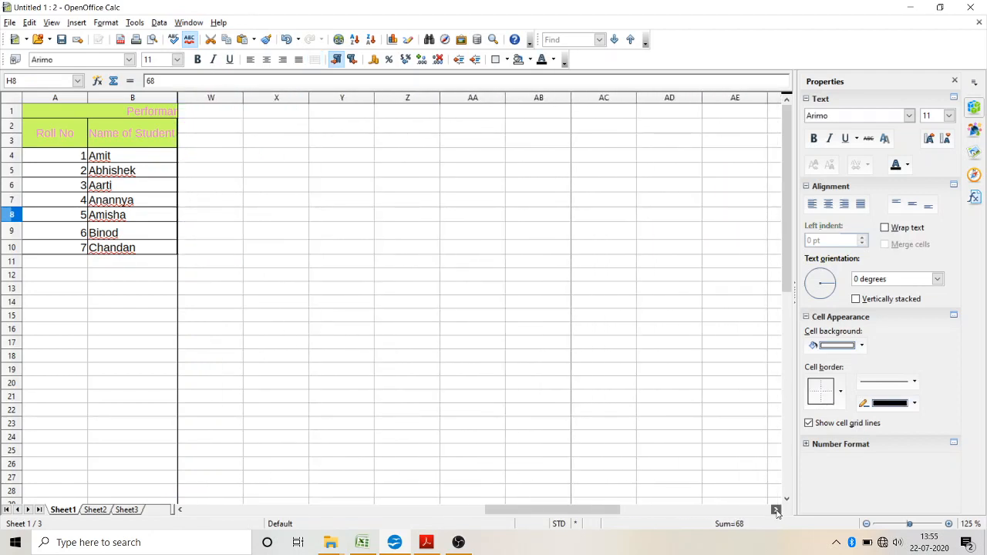
{"action": "left_click", "coordinate": [777, 510]}
{"action": "left_click", "coordinate": [777, 510]}
{"action": "left_click", "coordinate": [776, 510]}
{"action": "left_click", "coordinate": [776, 510]}
{"action": "left_click", "coordinate": [777, 510]}
{"action": "left_click", "coordinate": [776, 510]}
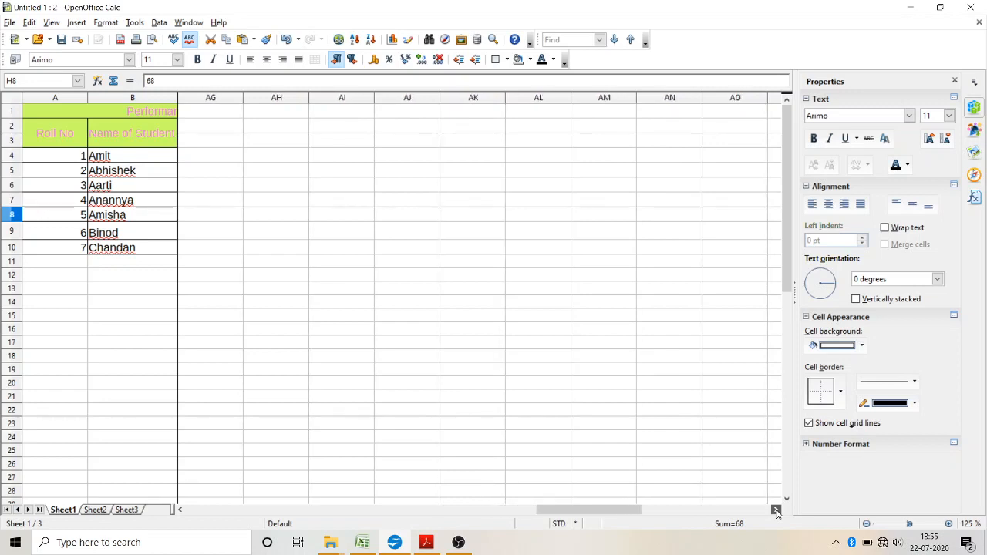
{"action": "left_click", "coordinate": [776, 510]}
{"action": "left_click", "coordinate": [776, 510]}
{"action": "left_click", "coordinate": [776, 510]}
{"action": "left_click", "coordinate": [776, 509]}
{"action": "left_click", "coordinate": [776, 510]}
{"action": "left_click", "coordinate": [776, 510]}
{"action": "left_click", "coordinate": [776, 510]}
{"action": "left_click", "coordinate": [776, 510]}
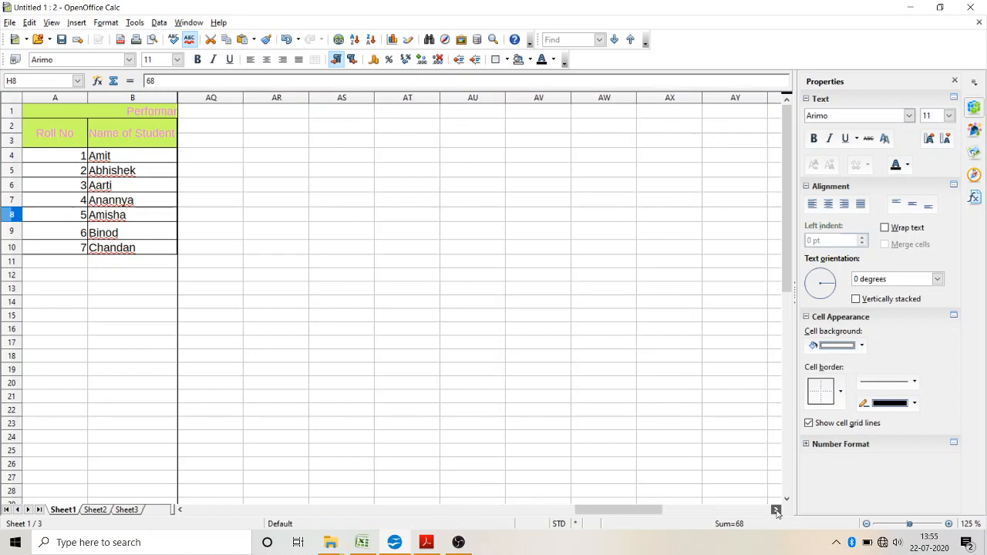
{"action": "left_click", "coordinate": [776, 510]}
{"action": "left_click", "coordinate": [776, 510]}
{"action": "left_click", "coordinate": [776, 510]}
{"action": "left_click", "coordinate": [776, 510]}
{"action": "left_click", "coordinate": [776, 510]}
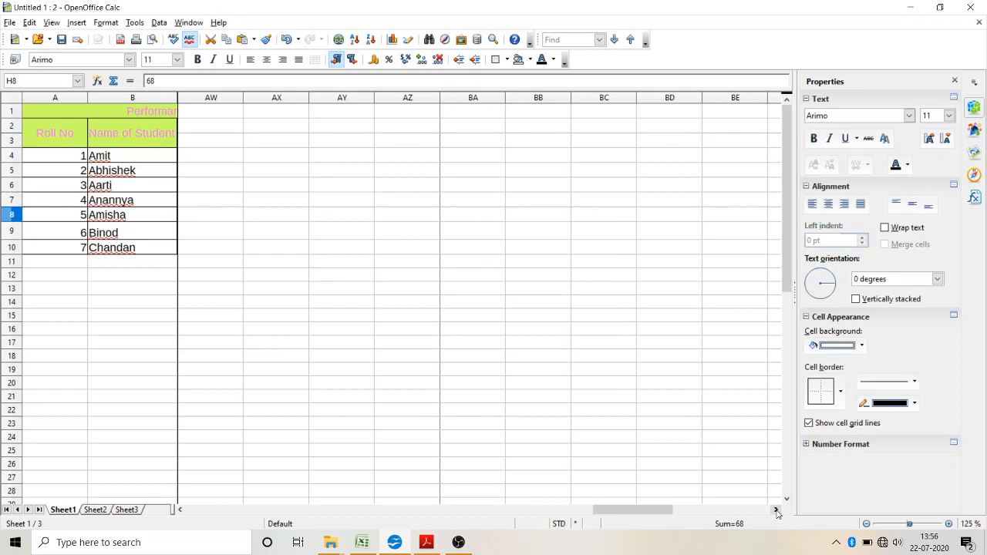
- Switch to the VII B workbook in Microsoft Excel
{"action": "left_click", "coordinate": [120, 236]}
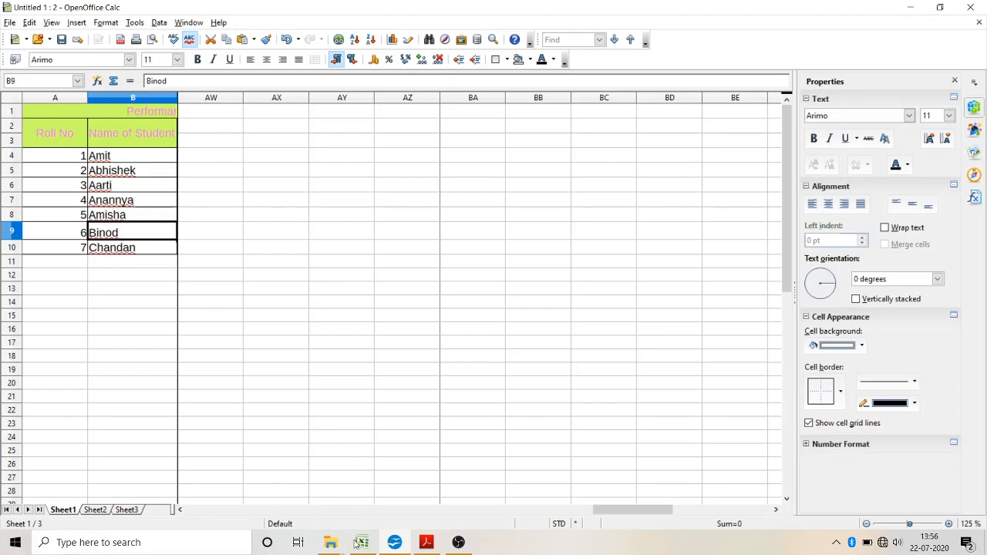
{"action": "mouse_move", "coordinate": [361, 542]}
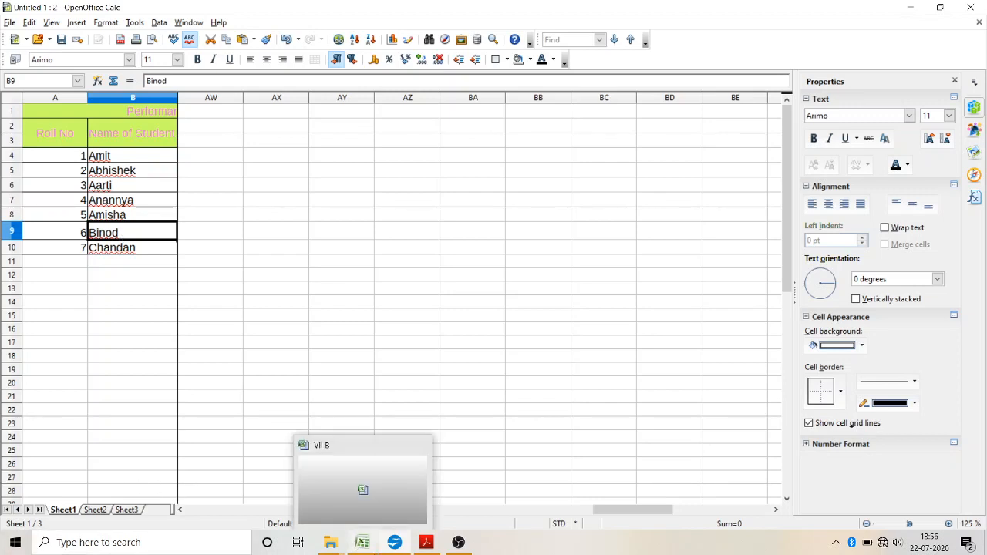
{"action": "left_click", "coordinate": [346, 484]}
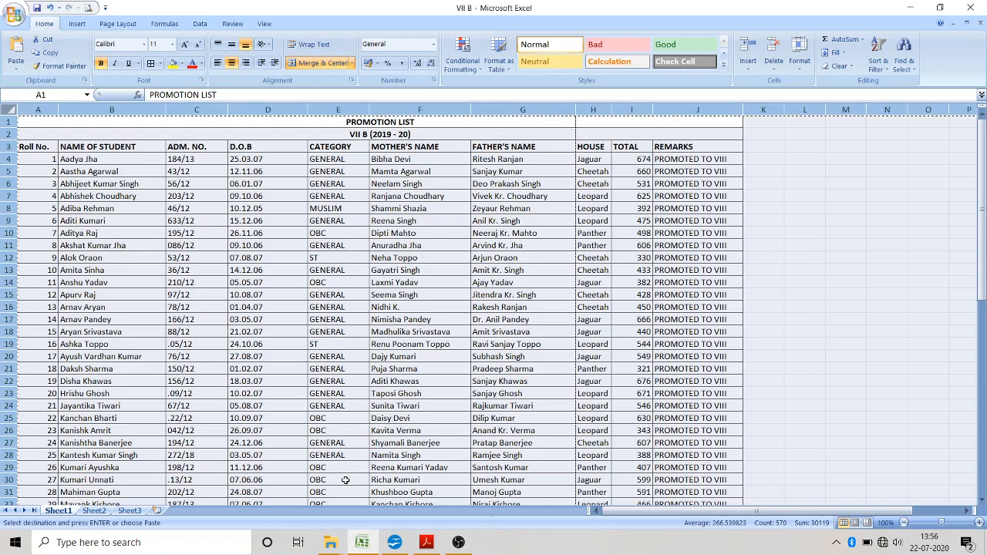
- Set the whole promotion list, A1 to J64, as the print area and use landscape page orientation
{"action": "left_click", "coordinate": [484, 317]}
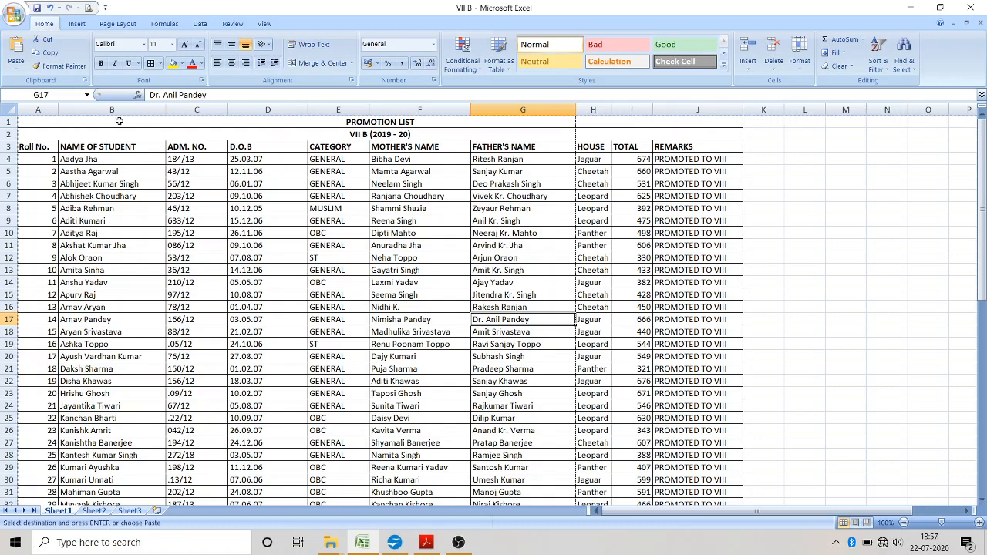
{"action": "left_click_drag", "start_coordinate": [120, 122], "coordinate": [422, 474]}
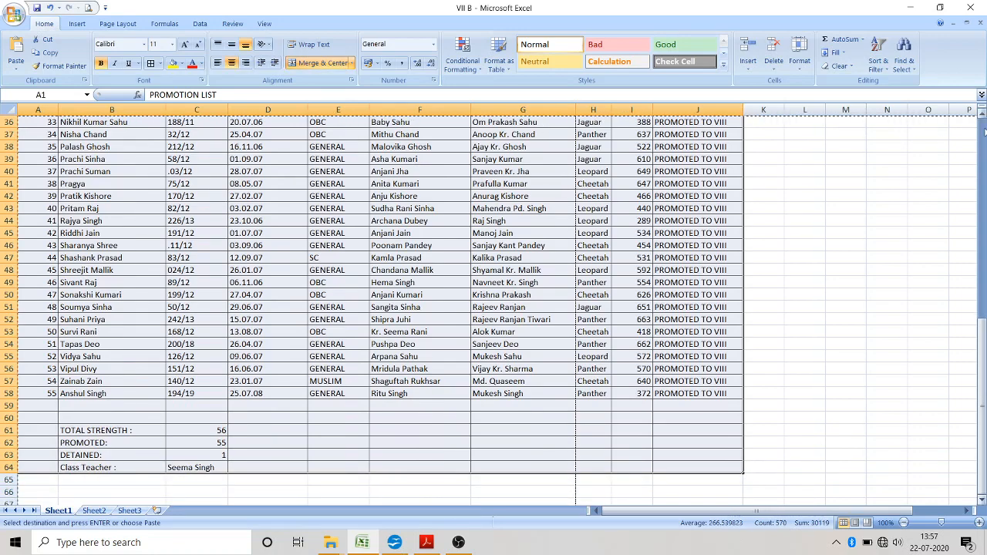
{"action": "scroll", "coordinate": [984, 132], "scroll_direction": "up", "scroll_amount": 12}
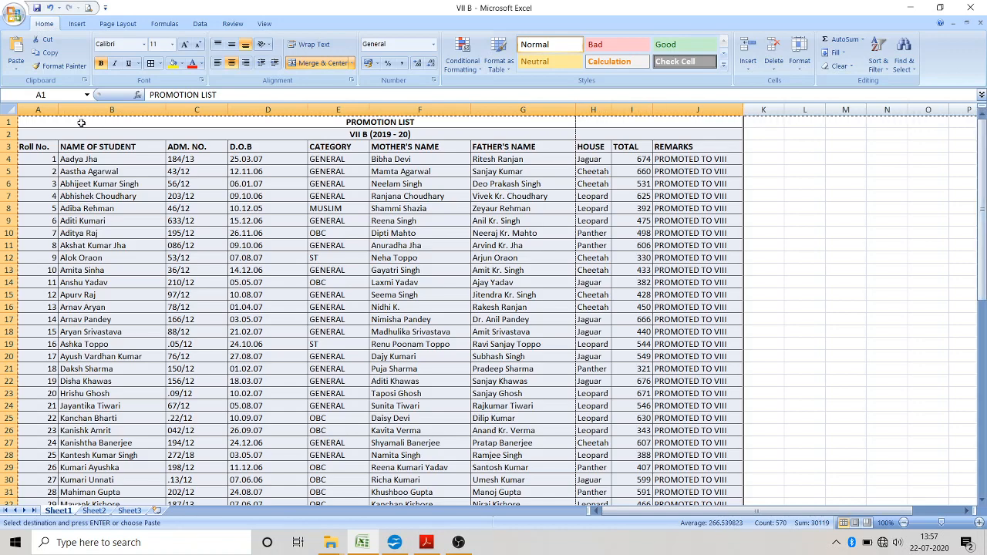
{"action": "left_click_drag", "start_coordinate": [81, 123], "coordinate": [230, 172]}
{"action": "left_click_drag", "start_coordinate": [981, 328], "coordinate": [981, 135]}
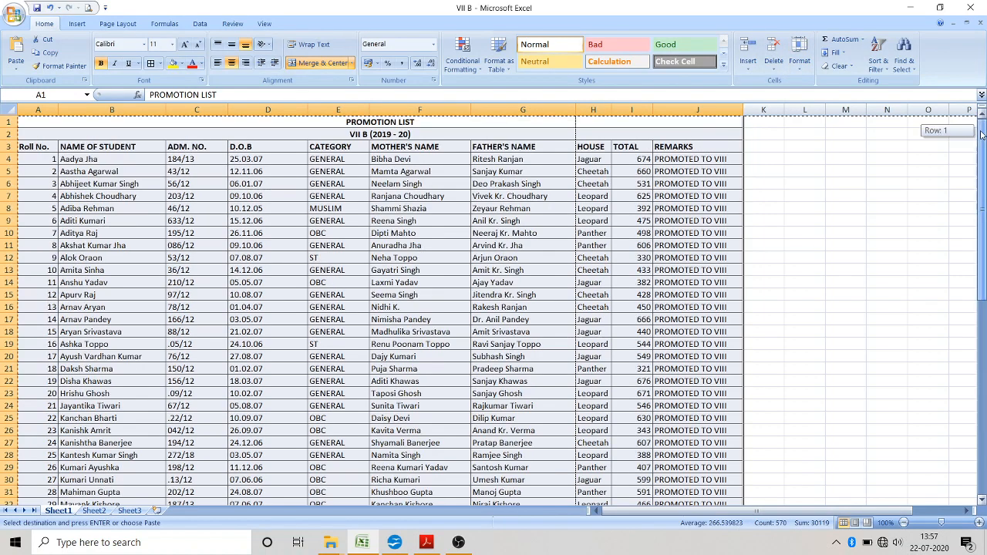
{"action": "left_click", "coordinate": [121, 24]}
{"action": "left_click", "coordinate": [177, 64]}
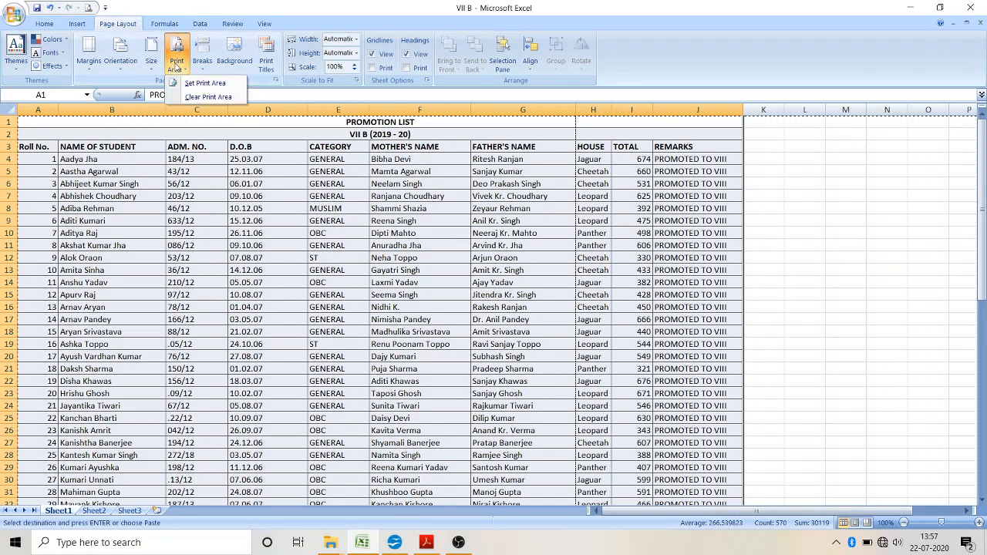
{"action": "left_click", "coordinate": [201, 83]}
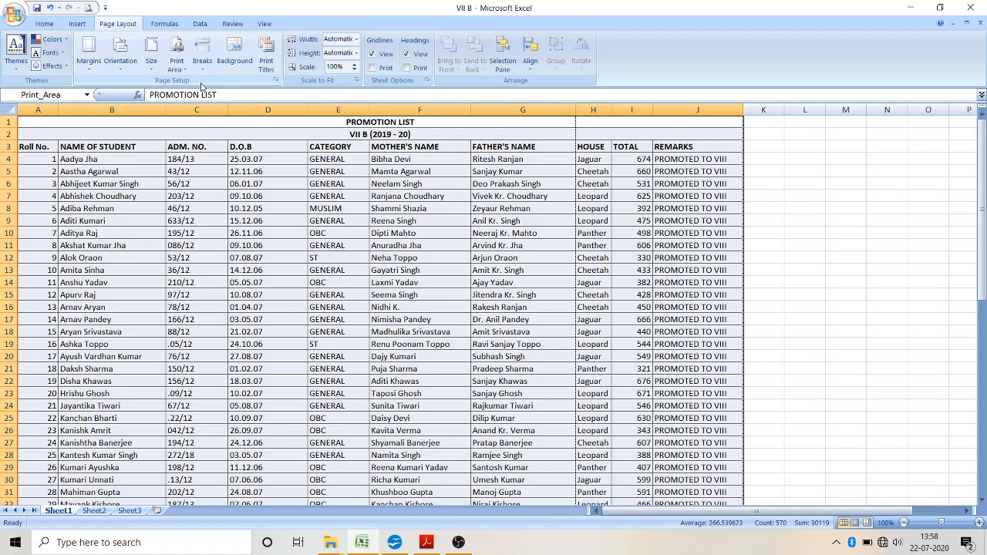
{"action": "left_click", "coordinate": [120, 62]}
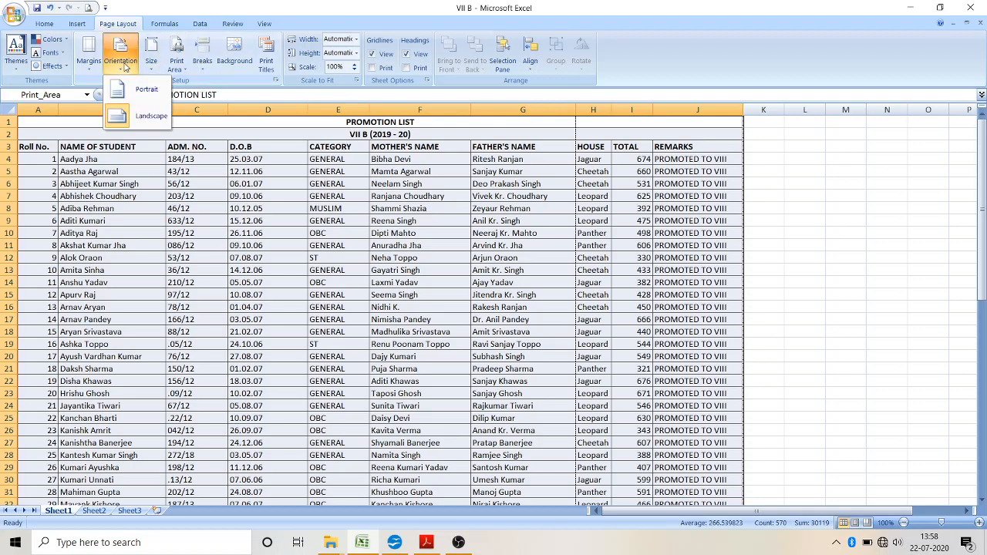
{"action": "left_click", "coordinate": [143, 117]}
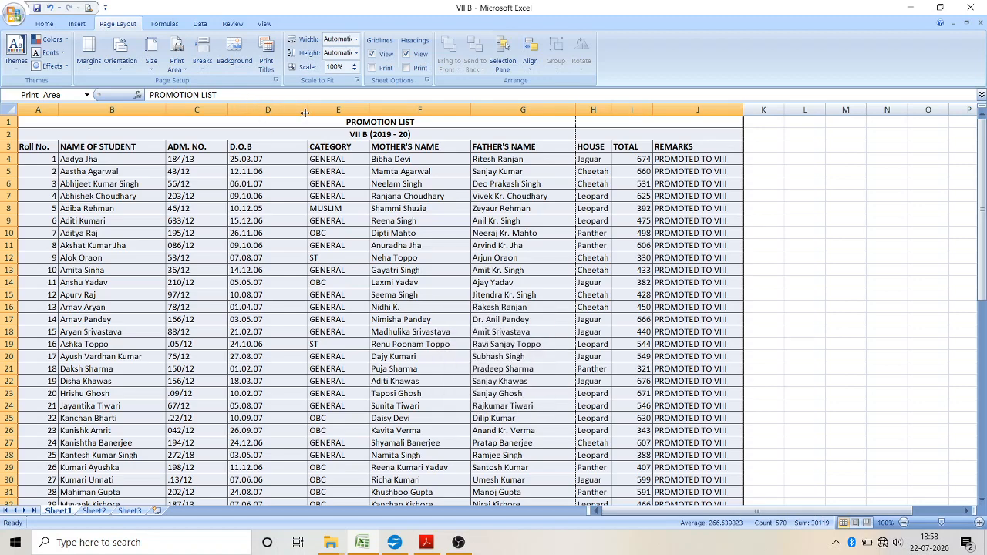
- Try narrowing the student name, D.O.B, category and parents' name columns to fit their contents, and undo those width changes
{"action": "left_click_drag", "start_coordinate": [305, 113], "coordinate": [265, 113]}
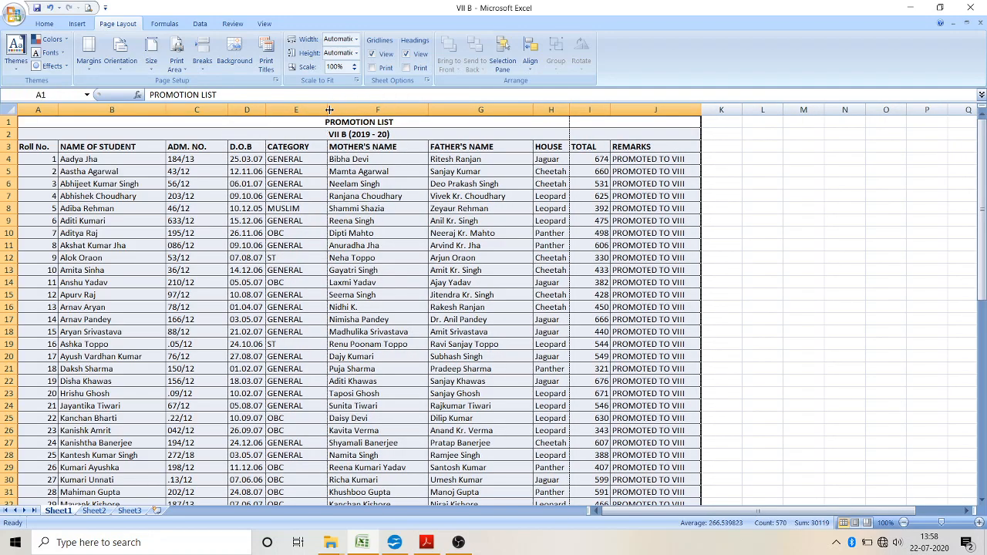
{"action": "left_click_drag", "start_coordinate": [329, 110], "coordinate": [312, 110]}
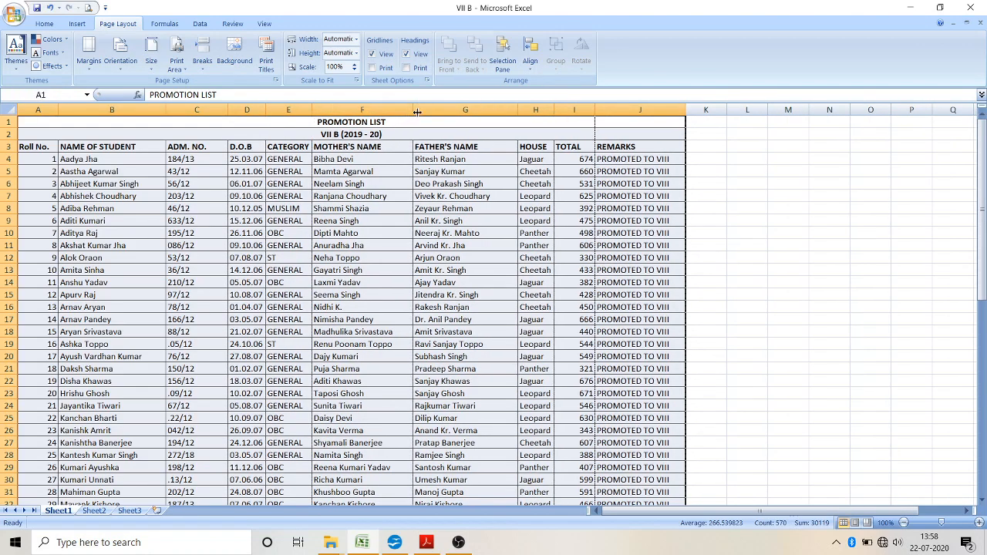
{"action": "left_click_drag", "start_coordinate": [417, 113], "coordinate": [400, 113]}
{"action": "left_click_drag", "start_coordinate": [501, 113], "coordinate": [480, 113]}
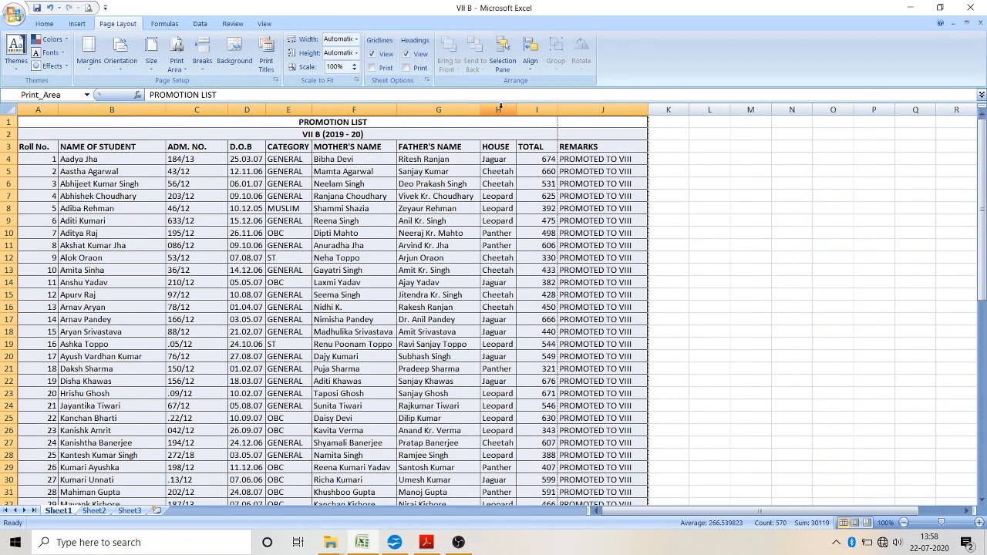
{"action": "double_click", "coordinate": [166, 112]}
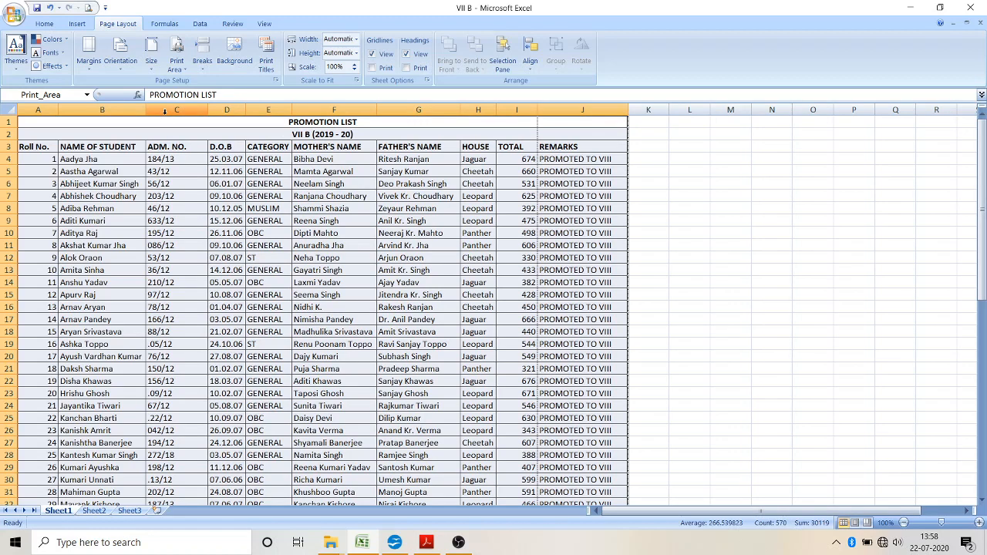
{"action": "double_click", "coordinate": [59, 110]}
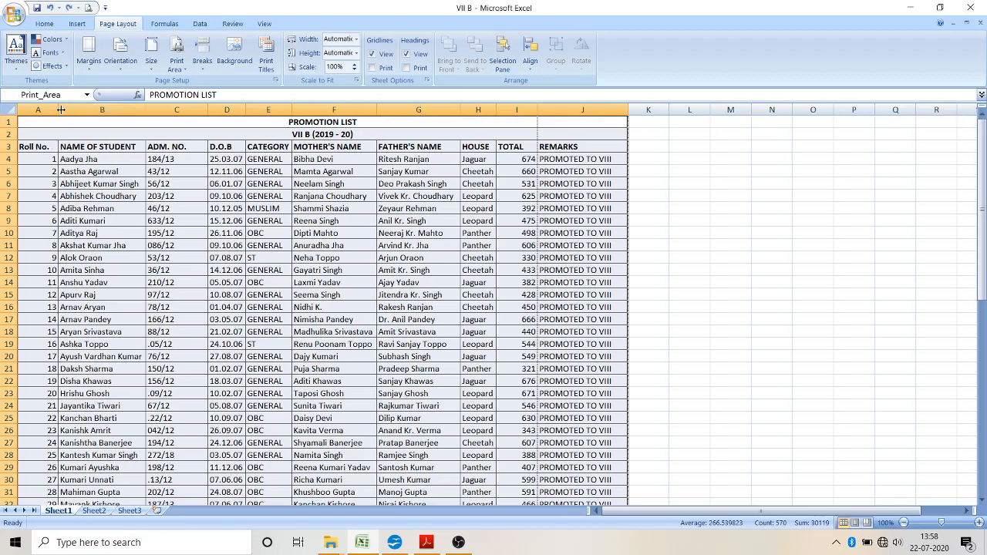
{"action": "double_click", "coordinate": [61, 110]}
{"action": "key", "text": "ctrl+z"}
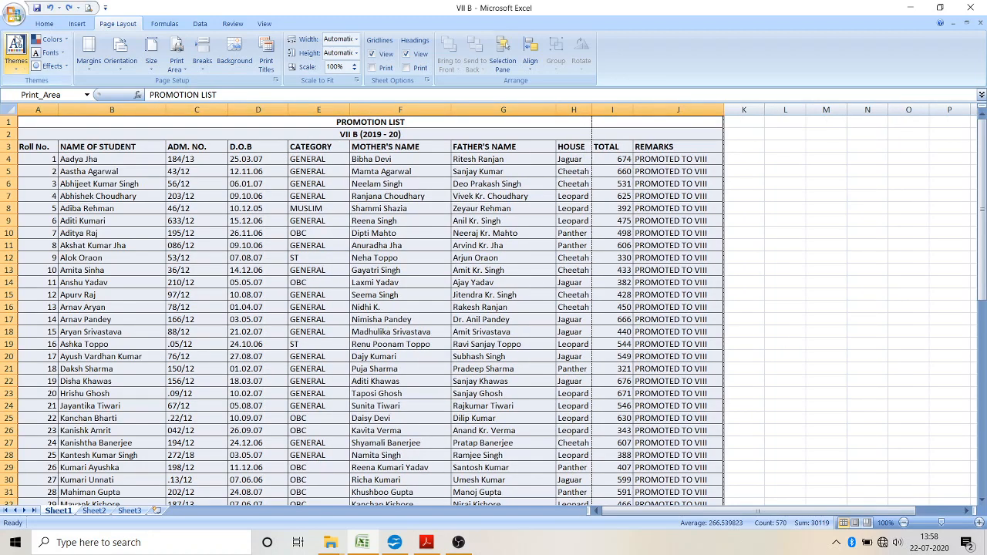
- Preview the printout of the promotion list and examine its pages up to page 3
{"action": "left_click", "coordinate": [14, 15]}
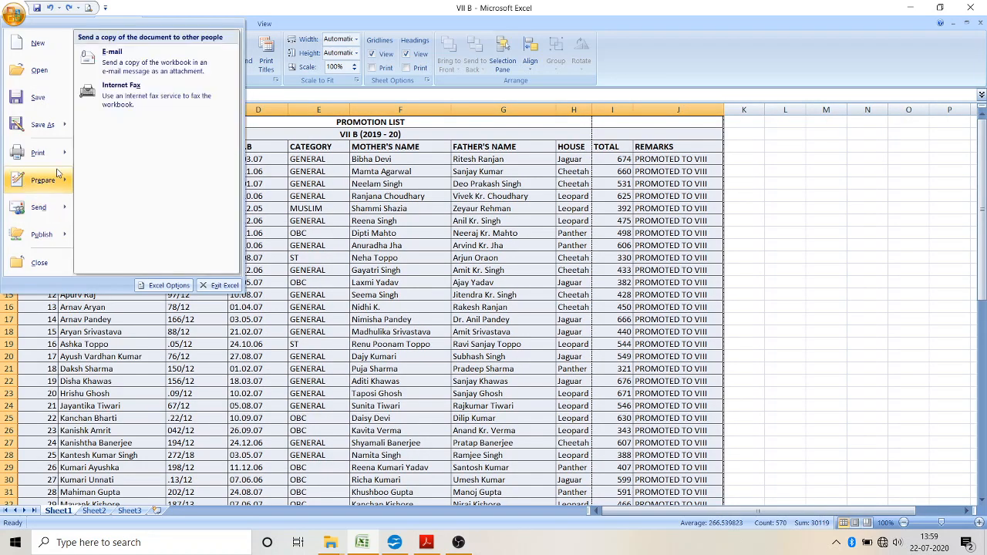
{"action": "mouse_move", "coordinate": [46, 152]}
{"action": "left_click", "coordinate": [135, 144]}
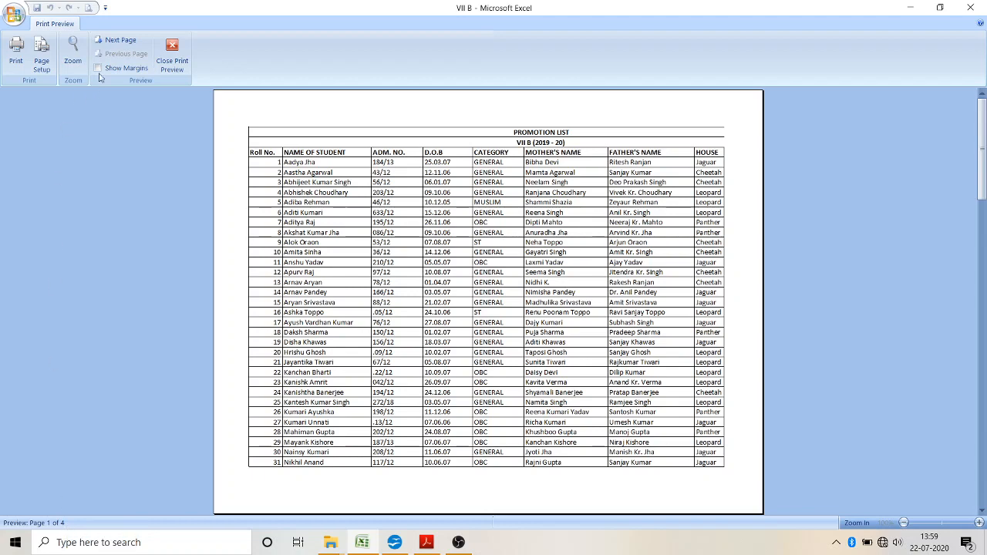
{"action": "left_click", "coordinate": [126, 42]}
{"action": "left_click", "coordinate": [126, 42]}
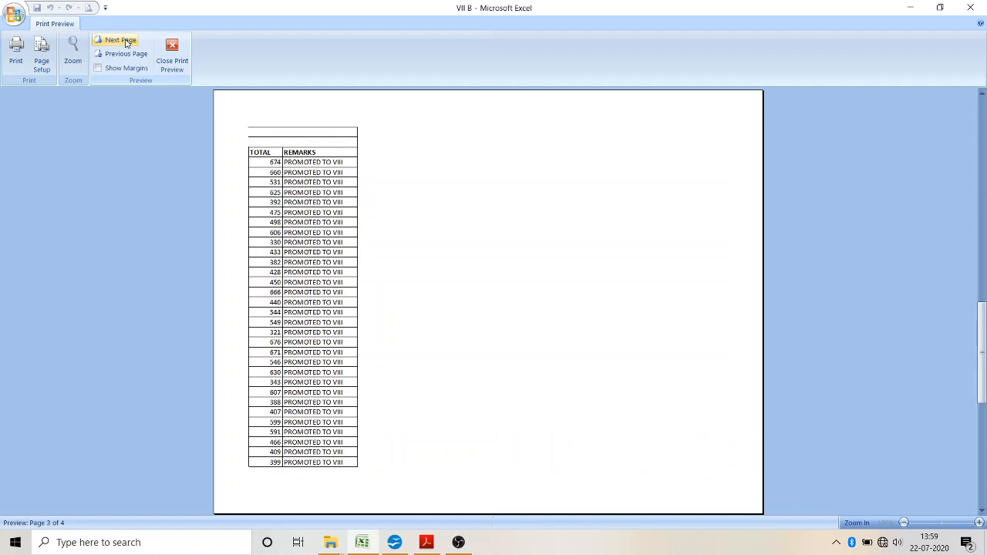
- Examine the last page of the promotion list's print preview and return to the worksheet
{"action": "left_click", "coordinate": [125, 42]}
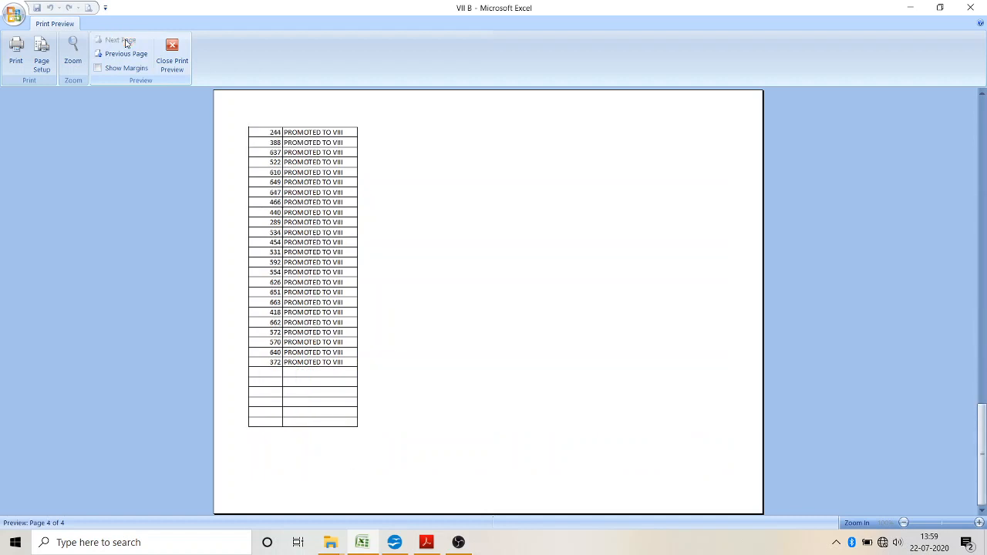
{"action": "left_click", "coordinate": [164, 53]}
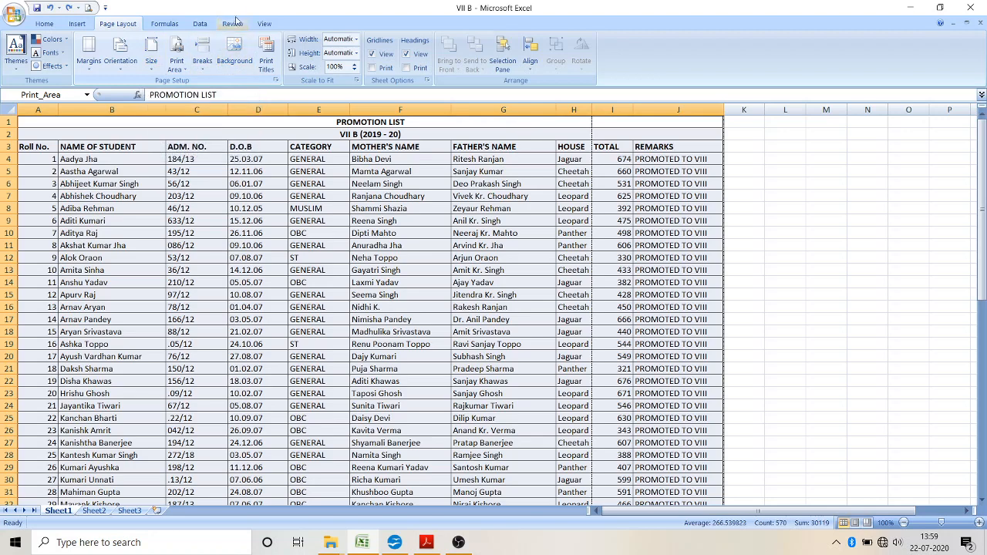
- Show the sheet in Page Break Preview, zoom it to 110%, and look over the page divisions down the list
{"action": "left_click", "coordinate": [265, 24]}
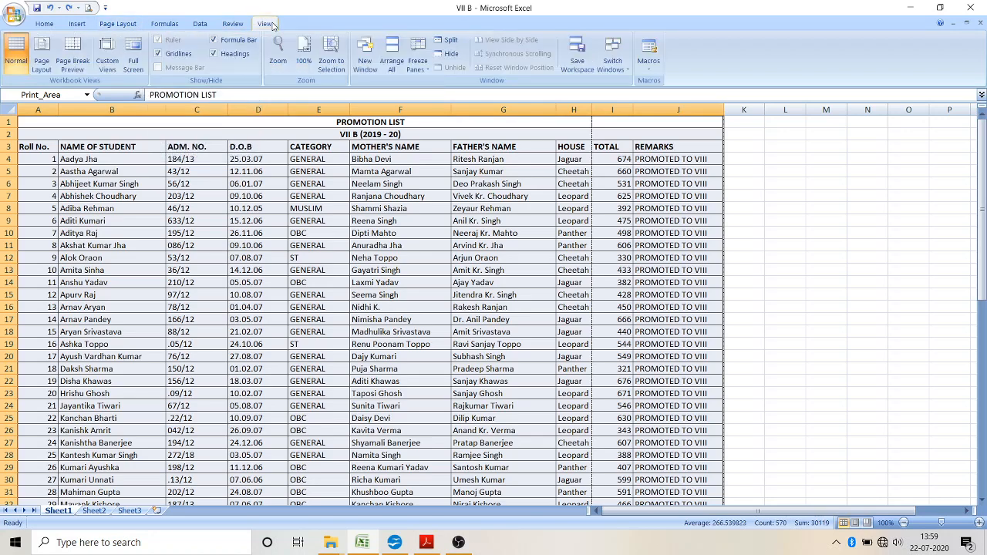
{"action": "left_click", "coordinate": [72, 61]}
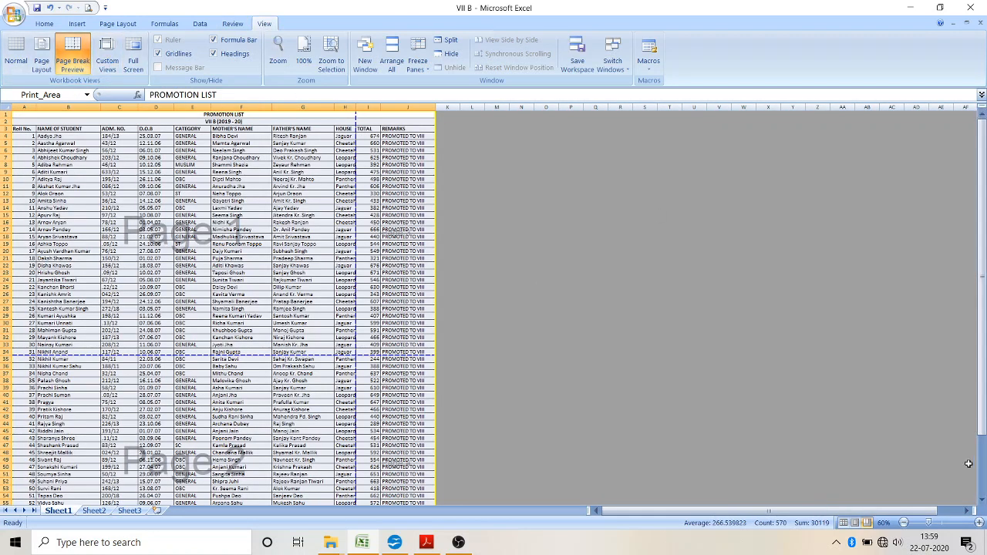
{"action": "left_click", "coordinate": [979, 523]}
{"action": "left_click", "coordinate": [979, 523]}
{"action": "left_click", "coordinate": [980, 523]}
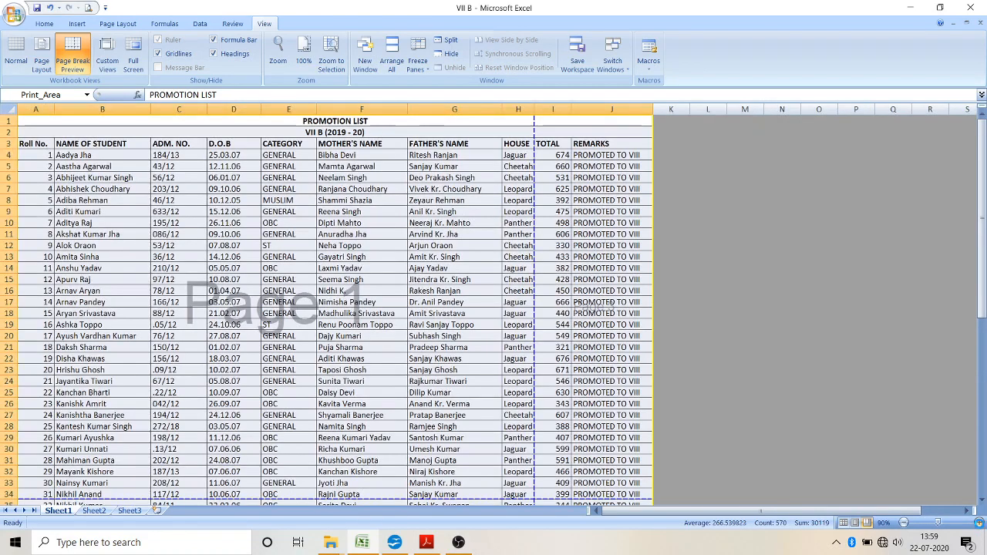
{"action": "left_click", "coordinate": [980, 523]}
{"action": "left_click", "coordinate": [980, 523]}
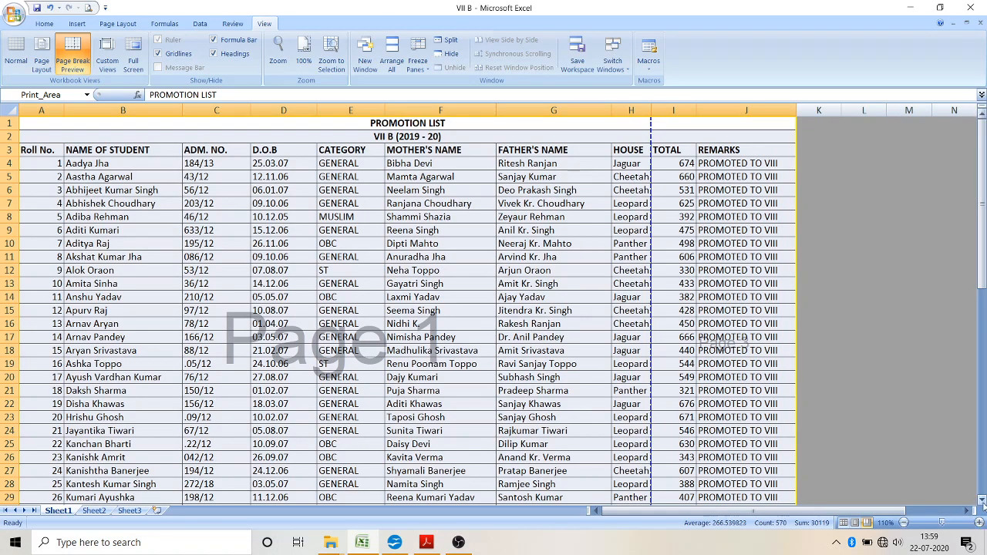
{"action": "left_click_drag", "start_coordinate": [982, 501], "coordinate": [982, 500]}
{"action": "left_click", "coordinate": [982, 232]}
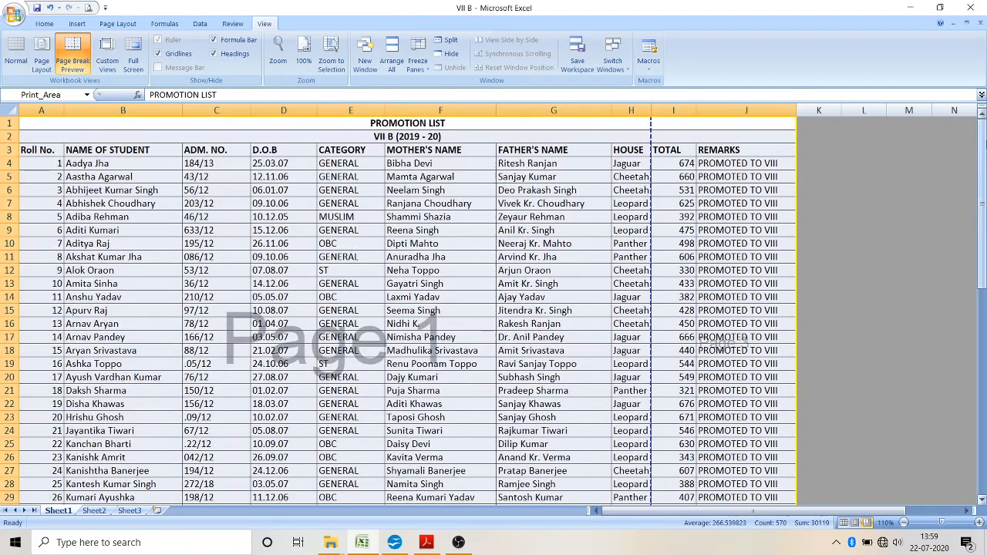
{"action": "left_click", "coordinate": [984, 468]}
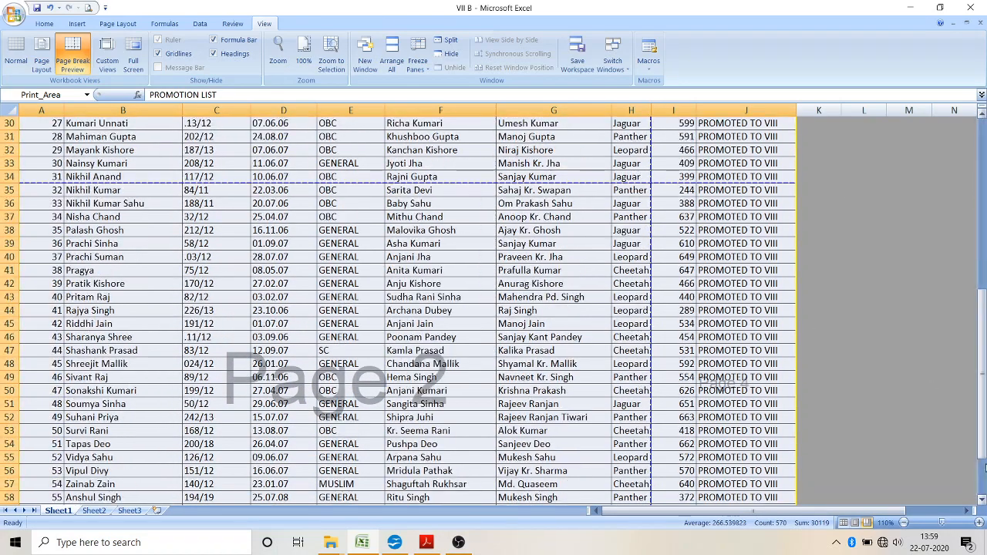
{"action": "left_click_drag", "start_coordinate": [984, 452], "coordinate": [983, 193]}
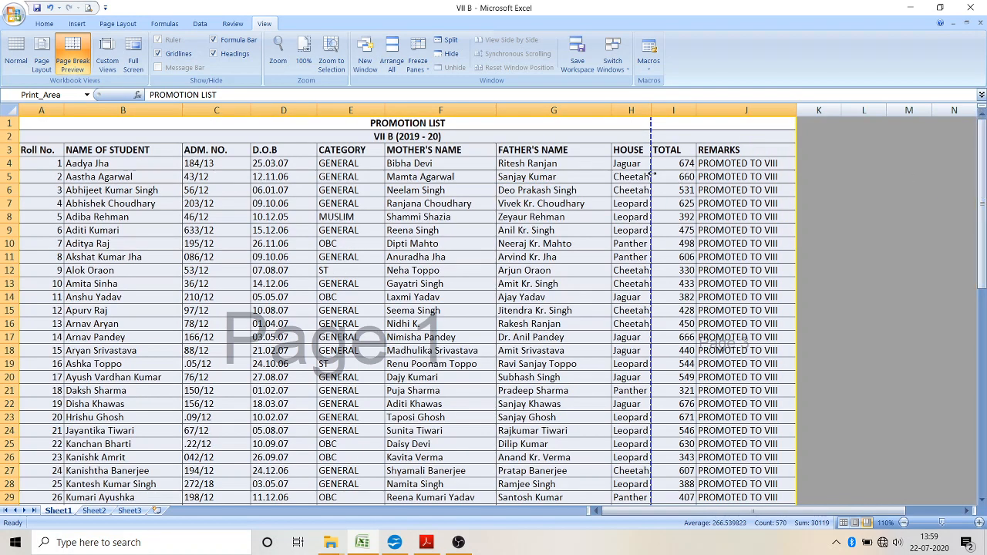
- Move the vertical page break from beside the HOUSE column to the outer edge of the REMARKS column, and preview the printout
{"action": "left_click_drag", "start_coordinate": [655, 176], "coordinate": [798, 188]}
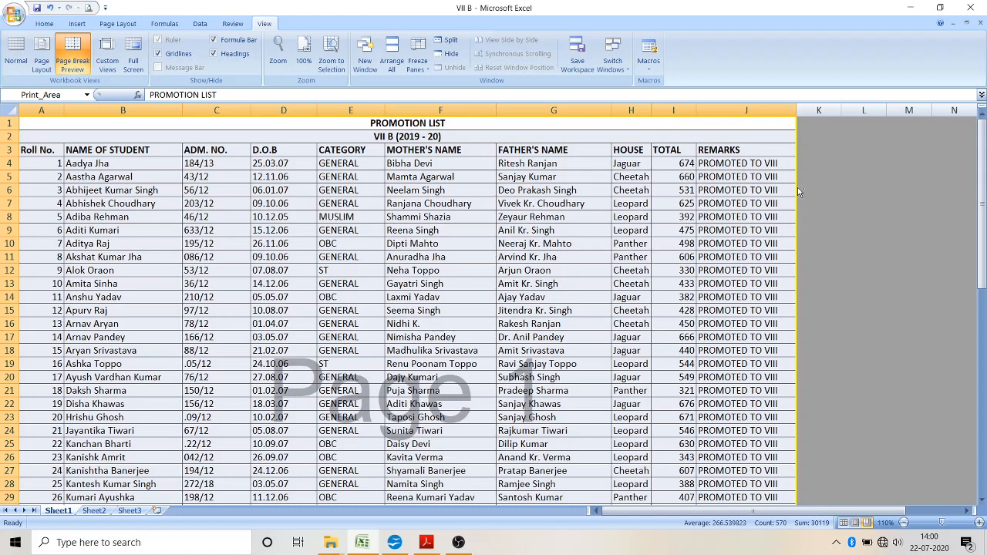
{"action": "key", "text": "ctrl+F2"}
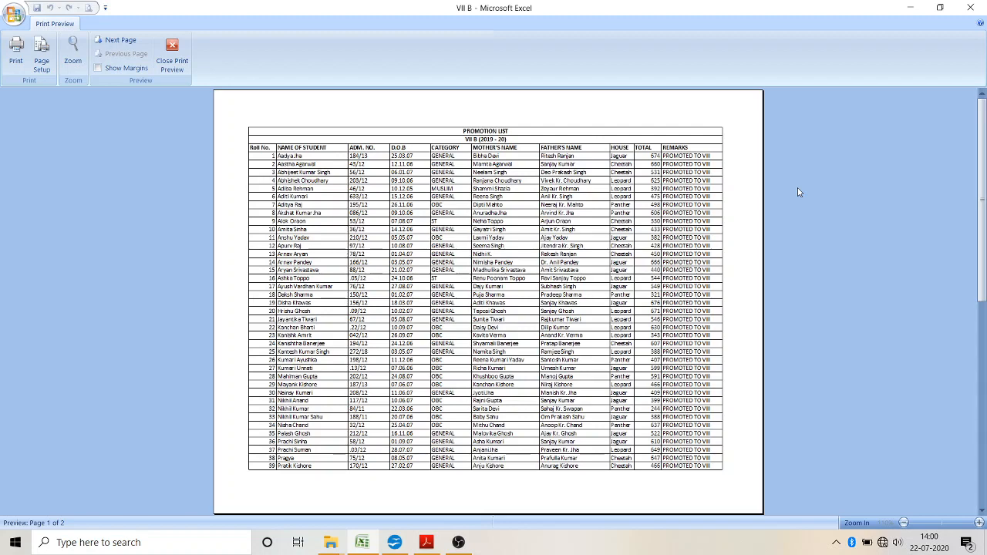
{"action": "key", "text": "Escape"}
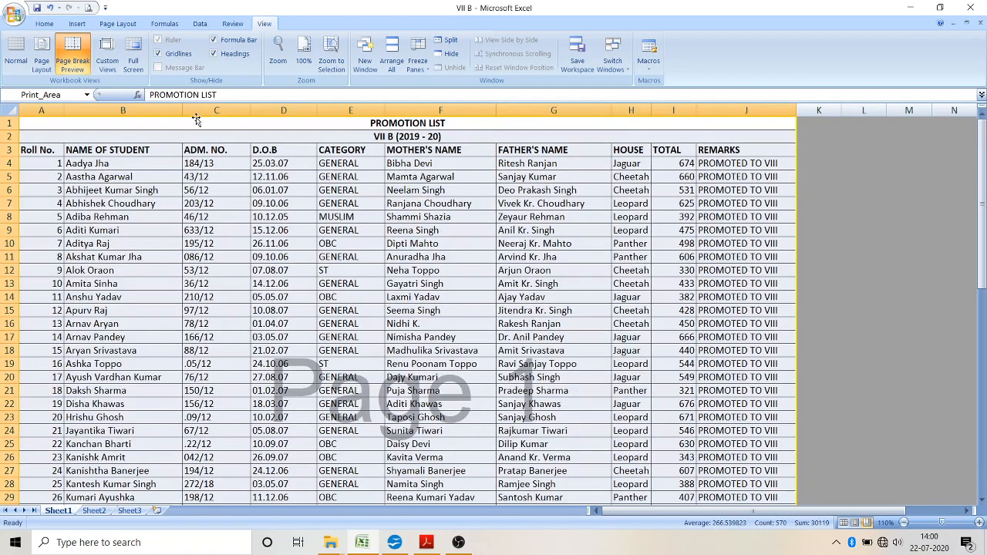
- Narrow the roll number, student name, admission number, D.O.B, category, father's name and total columns to fit their contents
{"action": "left_click_drag", "start_coordinate": [182, 111], "coordinate": [165, 110]}
{"action": "left_click_drag", "start_coordinate": [236, 111], "coordinate": [236, 112]}
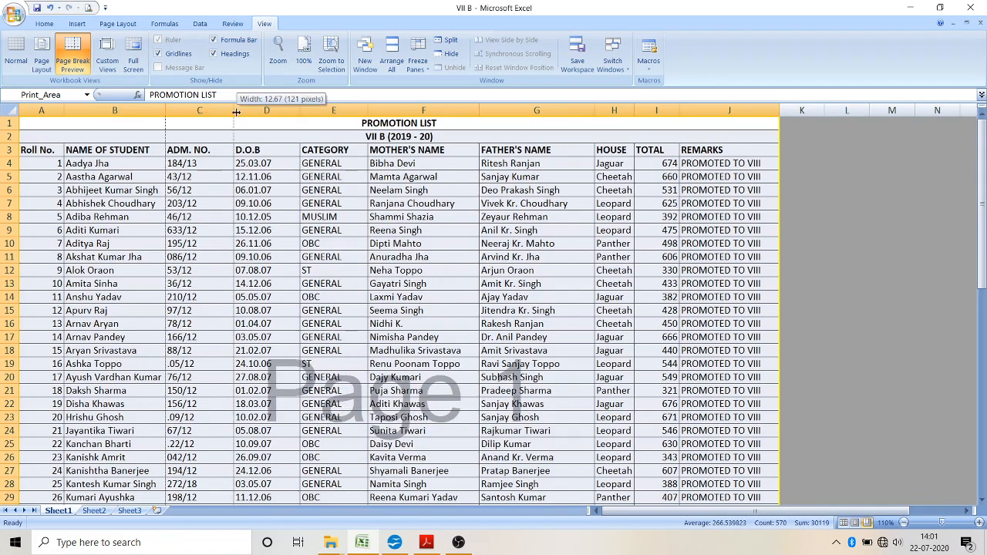
{"action": "double_click", "coordinate": [237, 110]}
{"action": "double_click", "coordinate": [294, 110]}
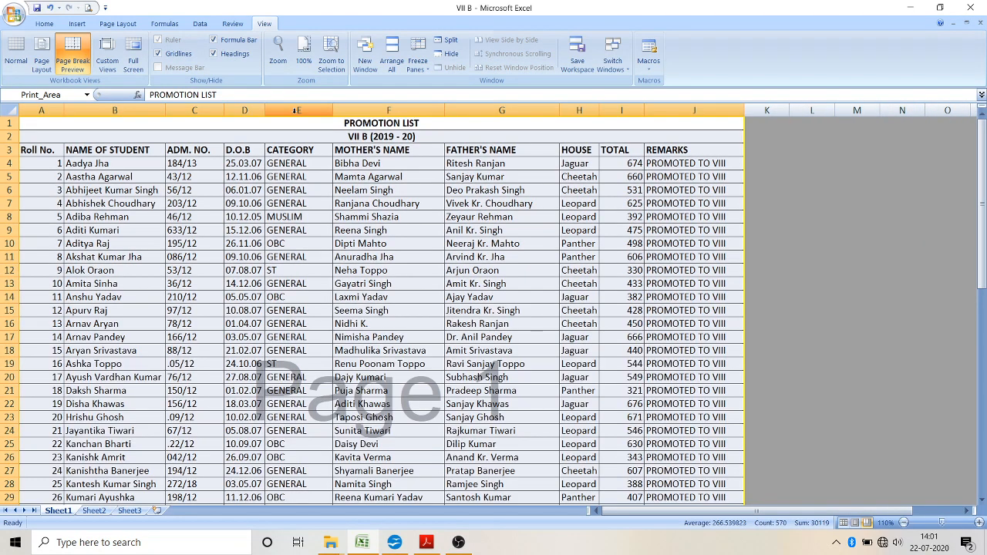
{"action": "double_click", "coordinate": [332, 110]}
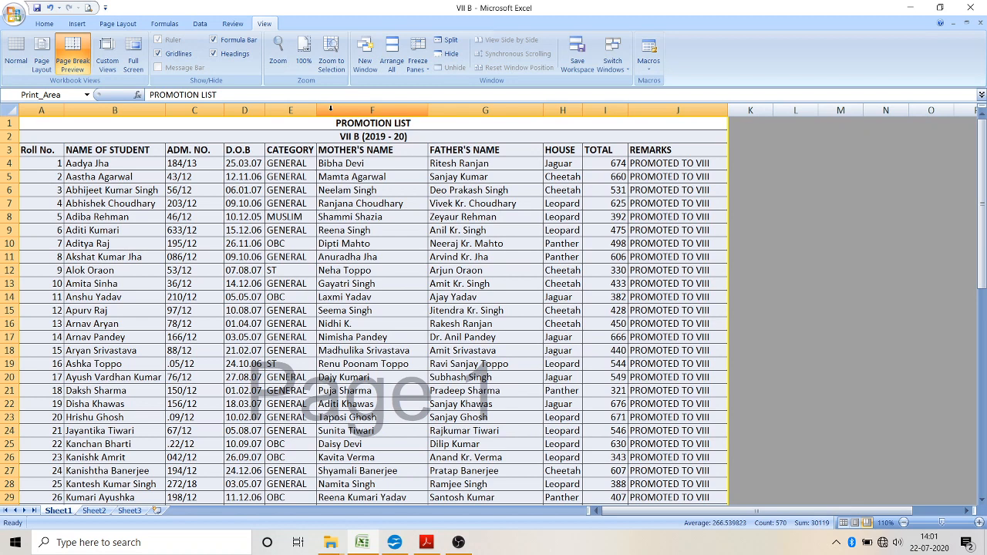
{"action": "double_click", "coordinate": [544, 110]}
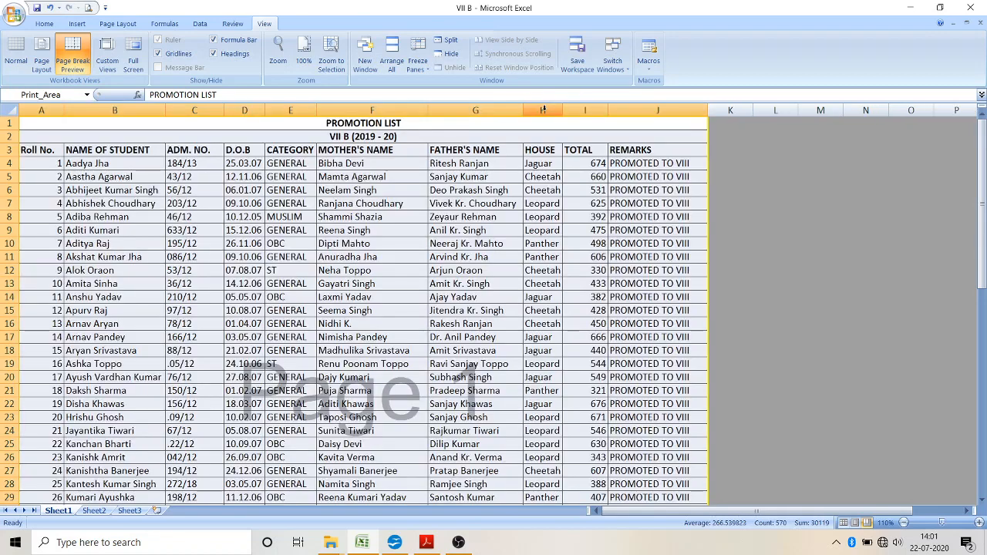
{"action": "double_click", "coordinate": [608, 111]}
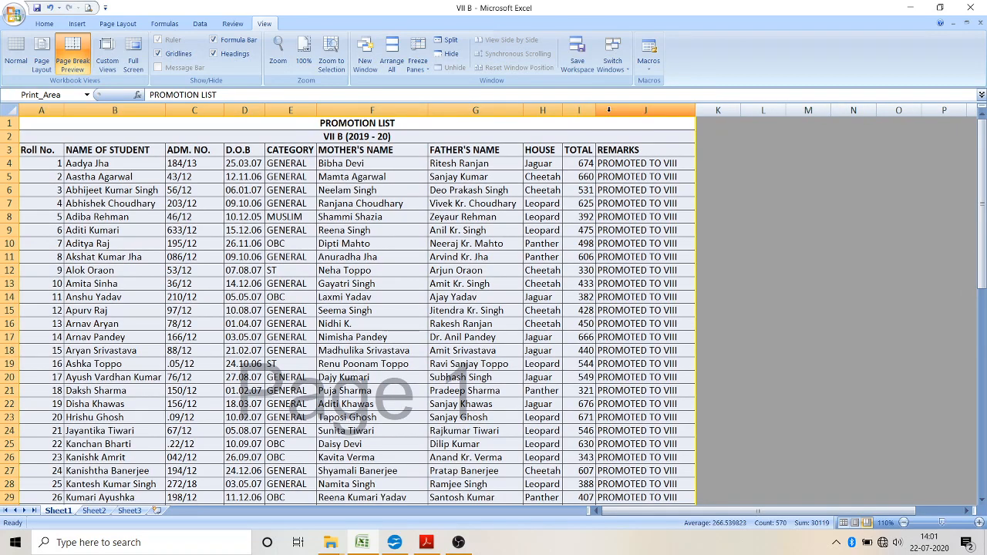
{"action": "double_click", "coordinate": [64, 111]}
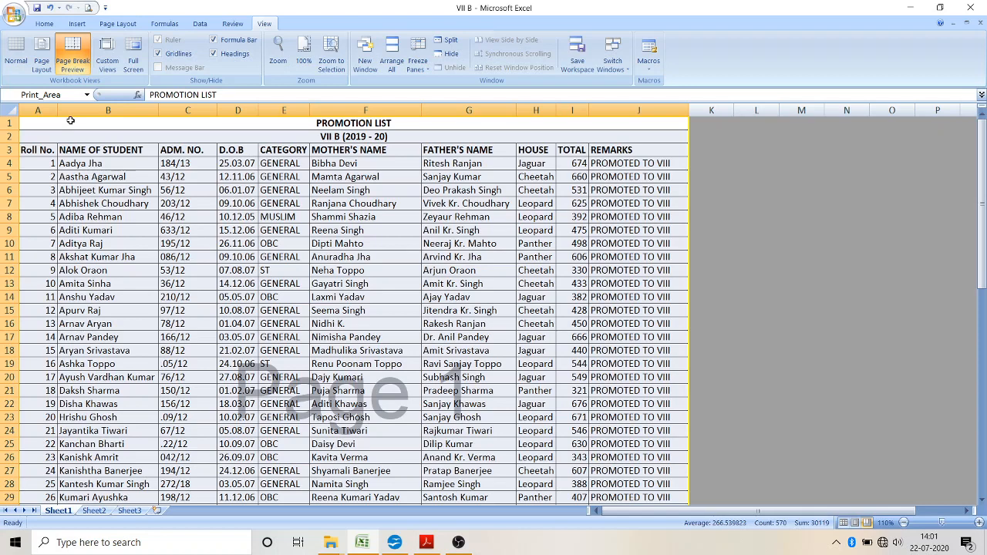
- Set the top and bottom page margins to 0.5, reduce the left and right margins, and preview the printout
{"action": "left_click", "coordinate": [117, 23]}
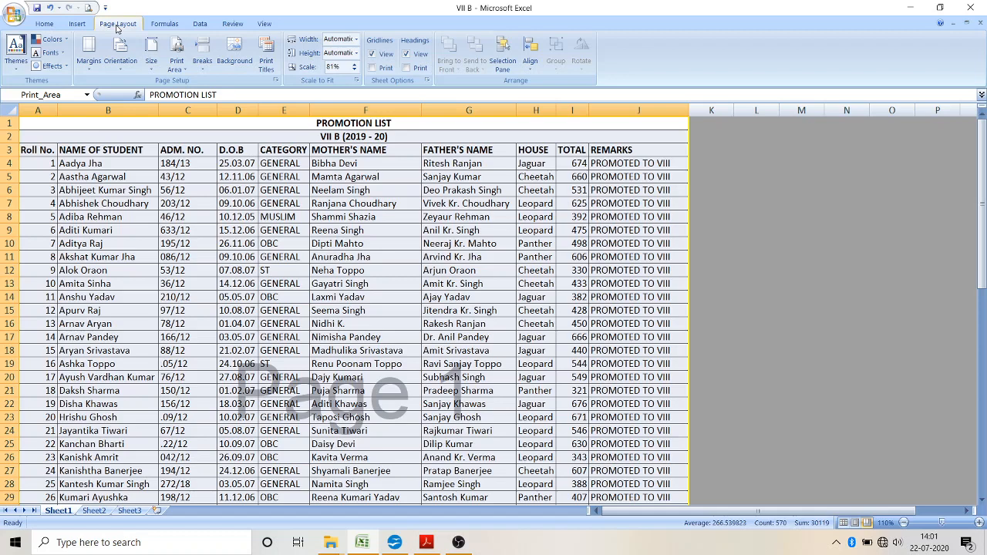
{"action": "left_click", "coordinate": [275, 80]}
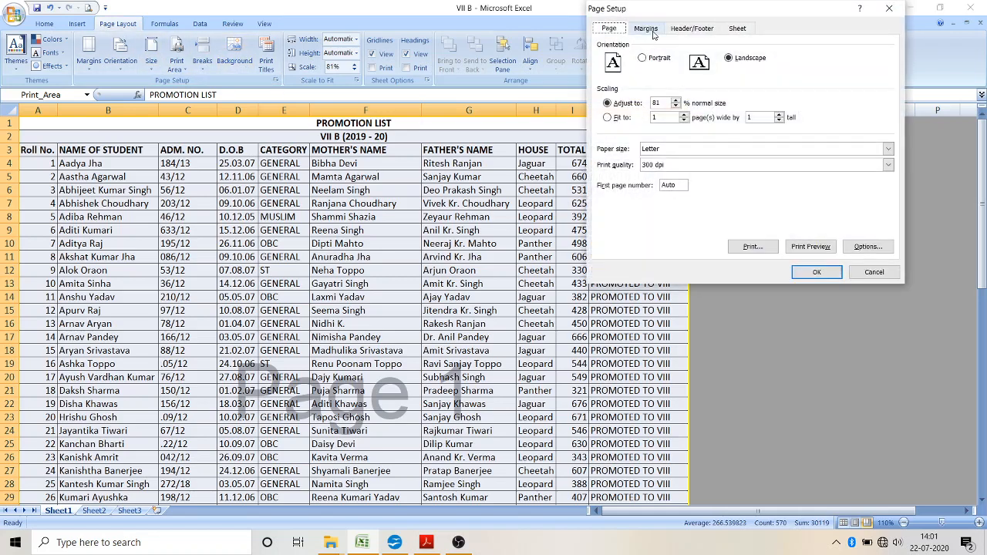
{"action": "double_click", "coordinate": [667, 105]}
{"action": "left_click", "coordinate": [637, 36]}
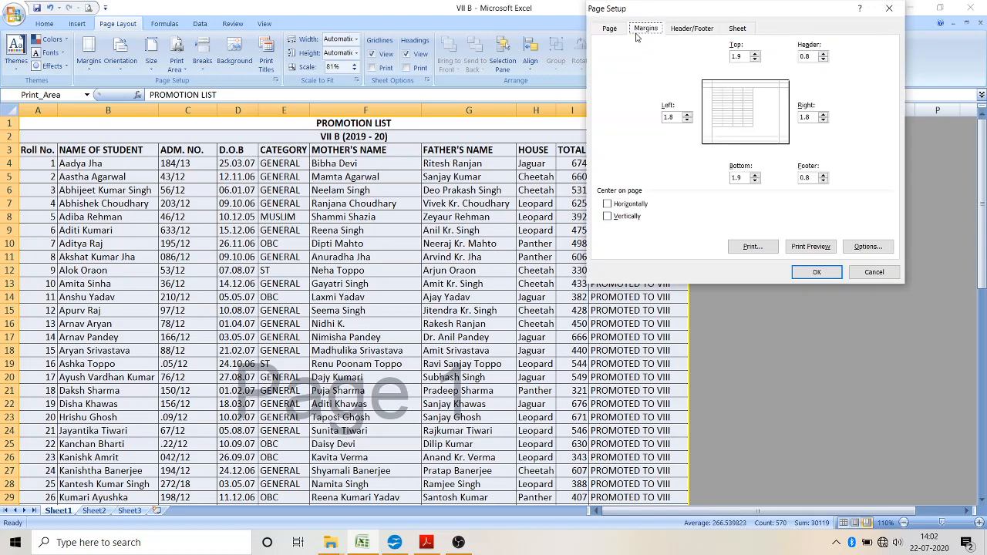
{"action": "left_click", "coordinate": [755, 60]}
{"action": "left_click", "coordinate": [756, 55]}
{"action": "left_click", "coordinate": [756, 55]}
{"action": "type", "text": "0.5"}
{"action": "left_click", "coordinate": [756, 175]}
{"action": "type", "text": "0.5"}
{"action": "left_click", "coordinate": [687, 120]}
{"action": "left_click", "coordinate": [823, 120]}
{"action": "left_click", "coordinate": [816, 271]}
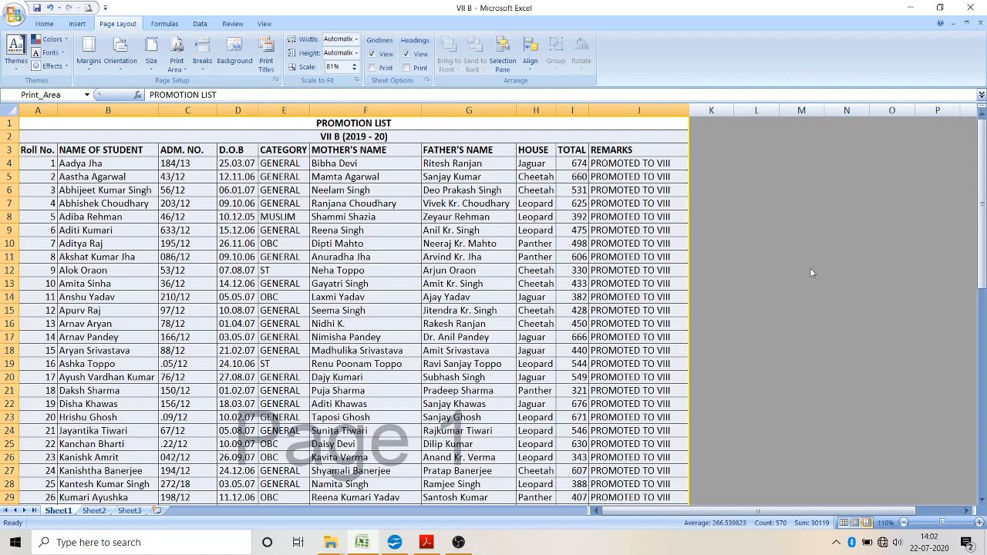
{"action": "key", "text": "ctrl+F2"}
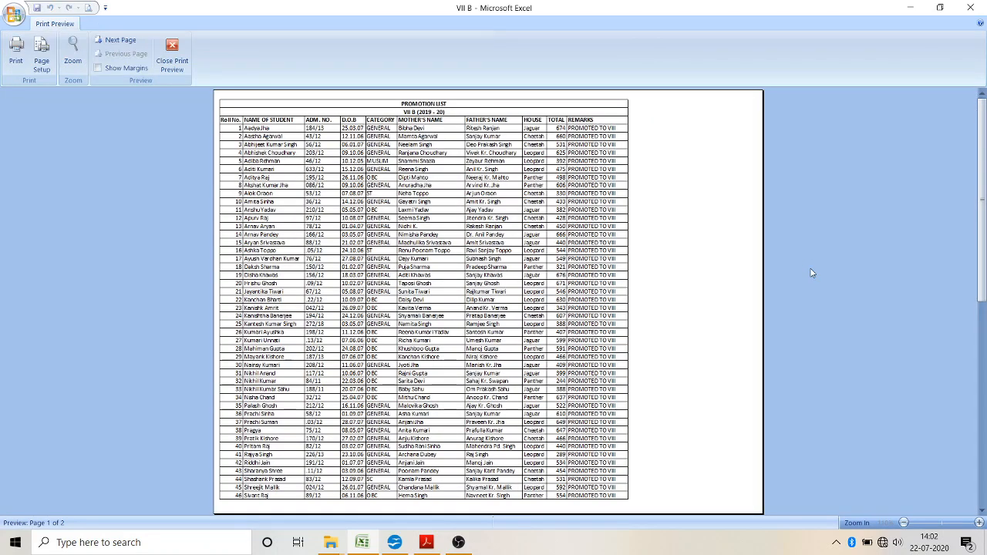
{"action": "key", "text": "Escape"}
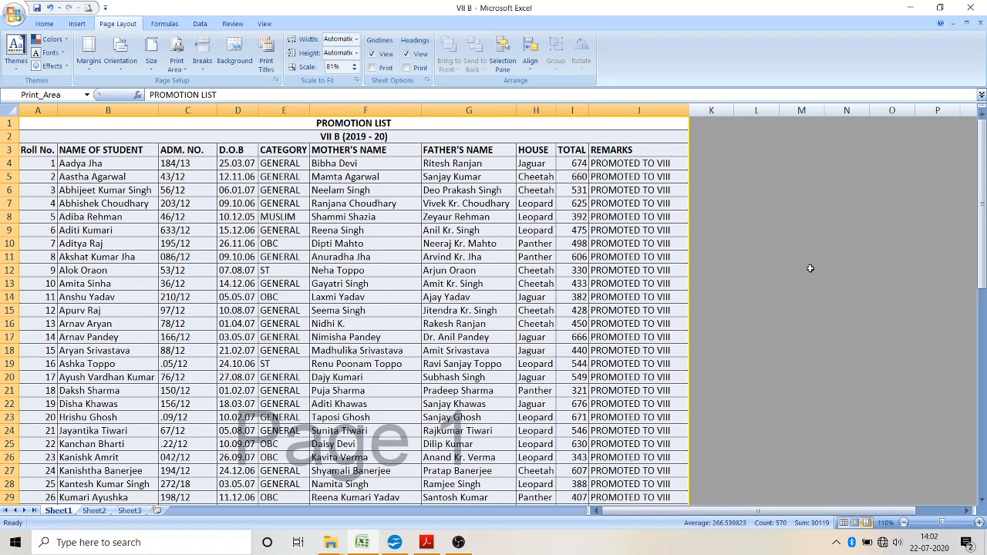
- Try minimizing the ribbon, and restore it to full size
{"action": "key", "text": "ctrl+F1"}
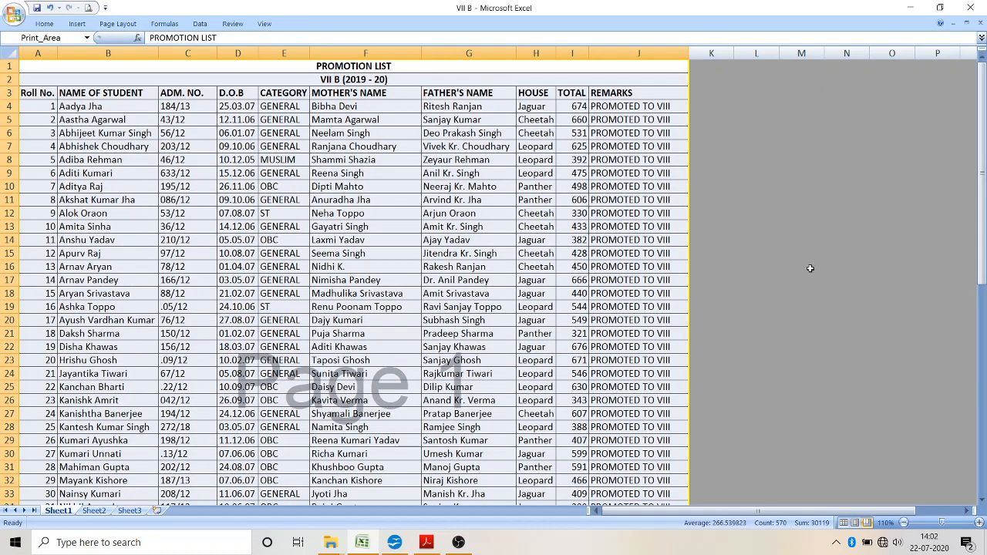
{"action": "right_click", "coordinate": [747, 23]}
{"action": "left_click", "coordinate": [775, 65]}
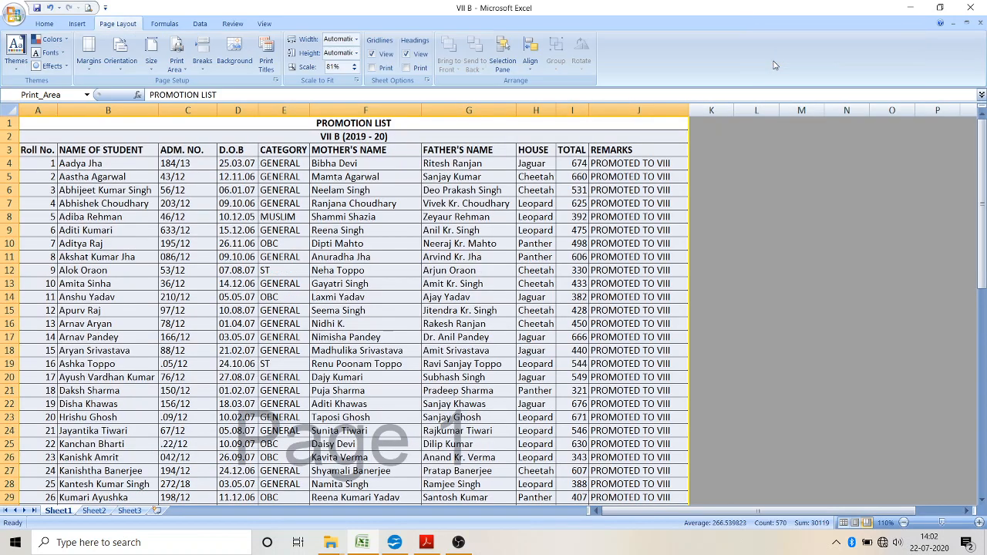
- Return the sheet to Normal view and narrow the student name, admission number and mother's name columns closer to their contents
{"action": "left_click", "coordinate": [263, 24]}
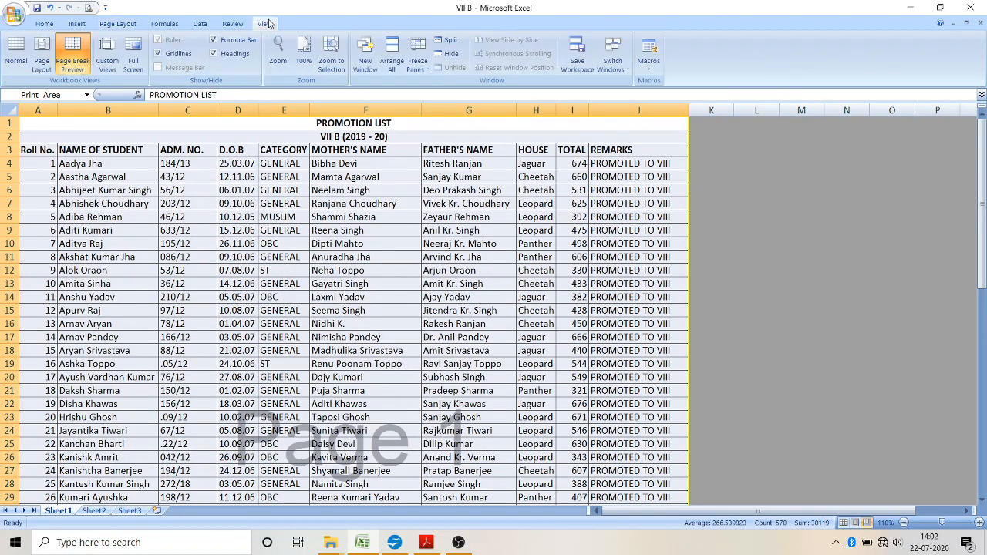
{"action": "left_click", "coordinate": [18, 58]}
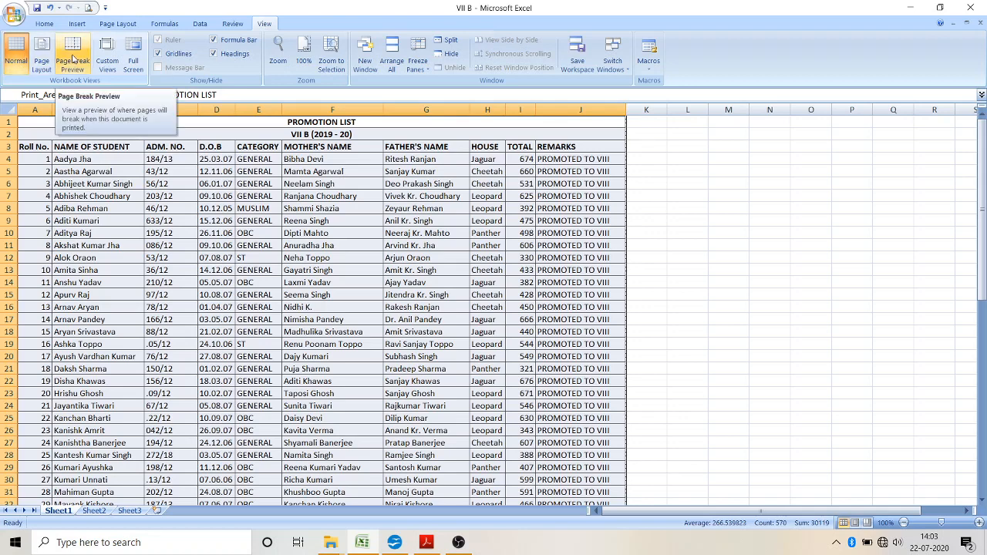
{"action": "right_click", "coordinate": [54, 114]}
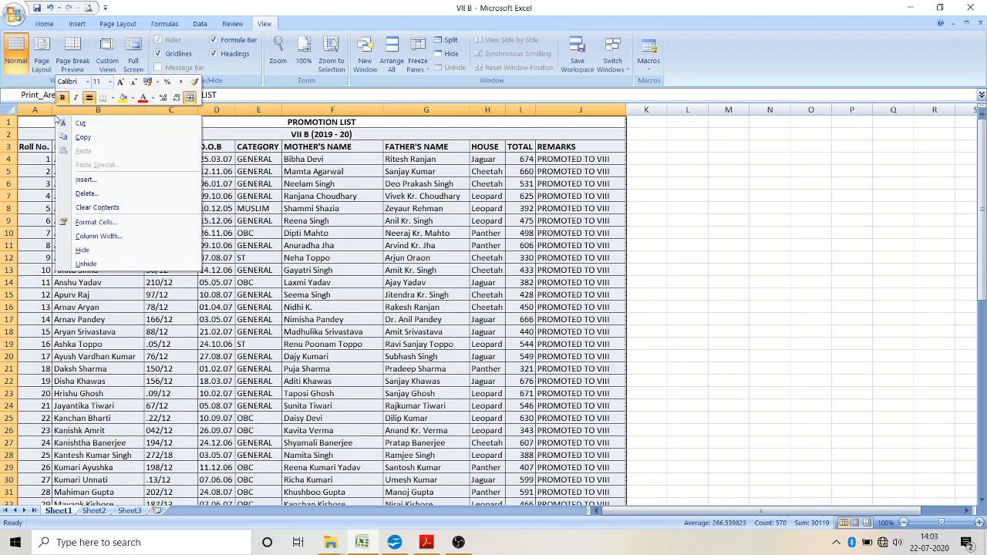
{"action": "left_click", "coordinate": [49, 111]}
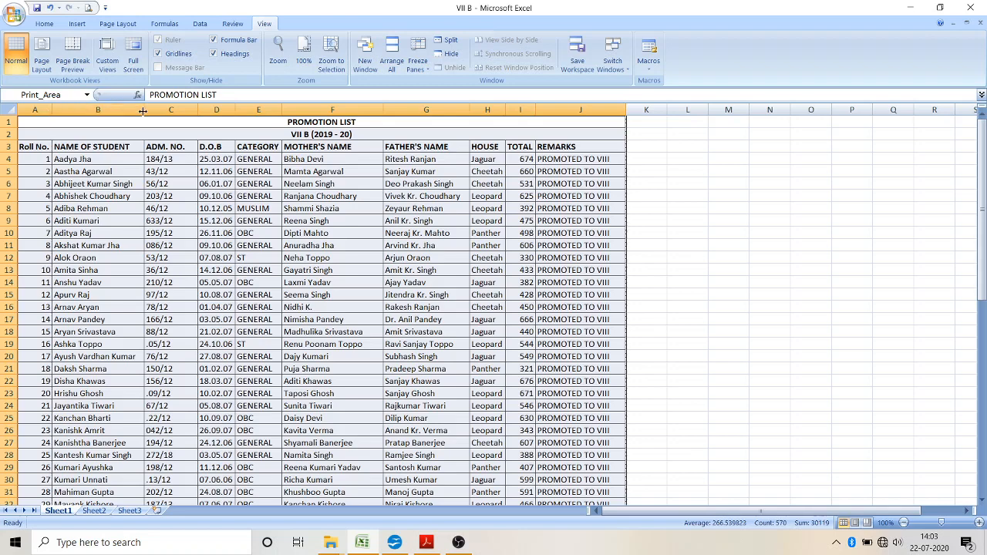
{"action": "left_click_drag", "start_coordinate": [145, 111], "coordinate": [191, 110]}
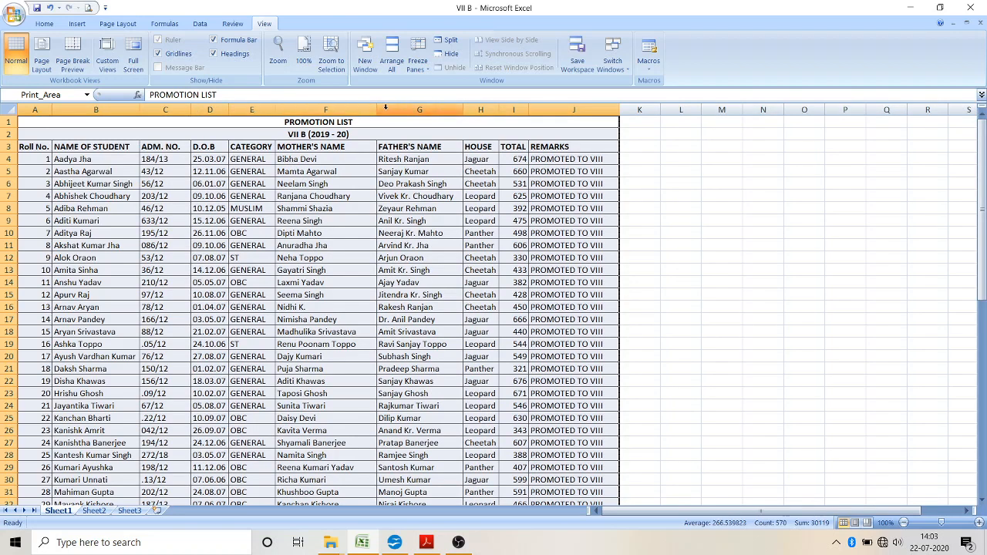
{"action": "left_click_drag", "start_coordinate": [376, 110], "coordinate": [361, 110]}
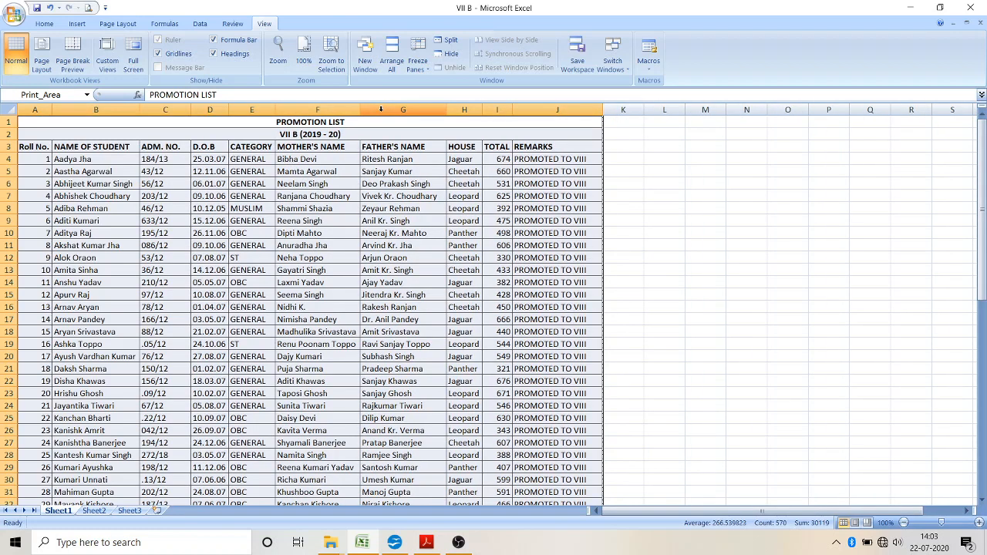
{"action": "left_click", "coordinate": [115, 23]}
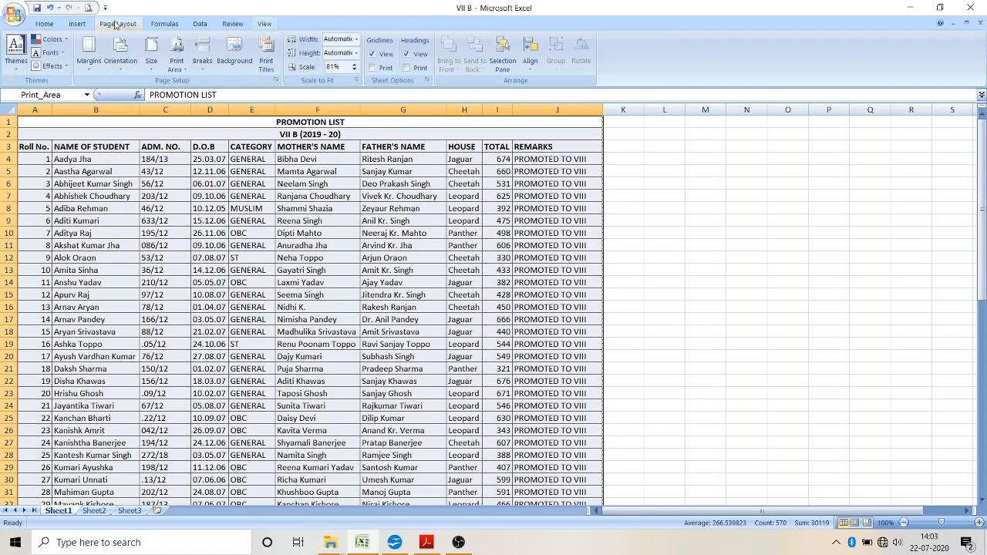
{"action": "left_click", "coordinate": [275, 81]}
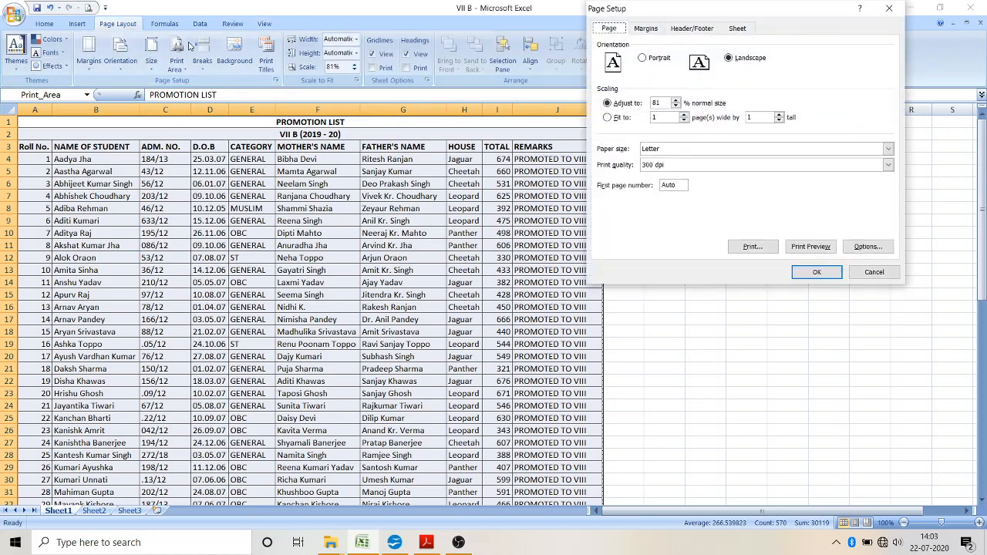
{"action": "left_click", "coordinate": [892, 9]}
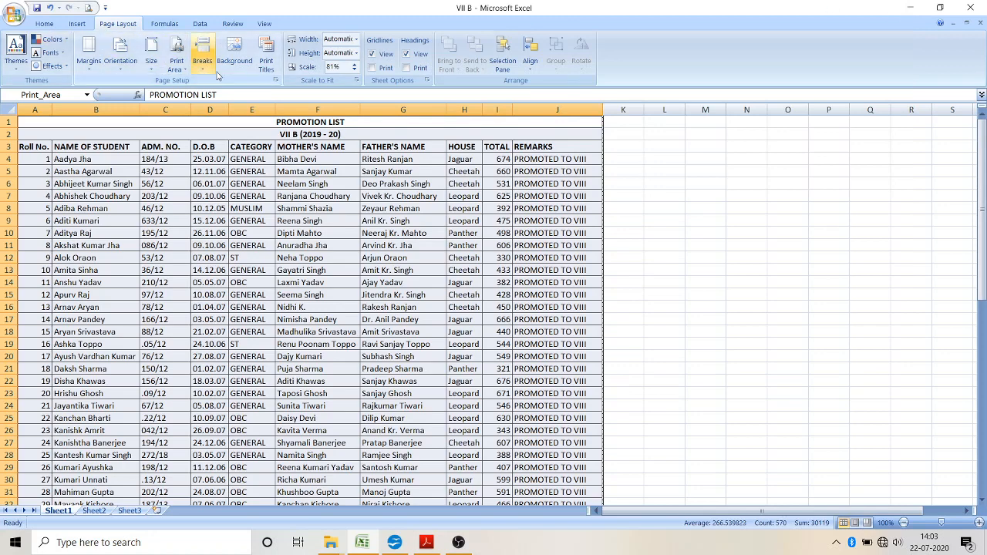
- Center the promotion list horizontally on the printed page, and show the sheet in Page Break Preview
{"action": "left_click", "coordinate": [276, 80]}
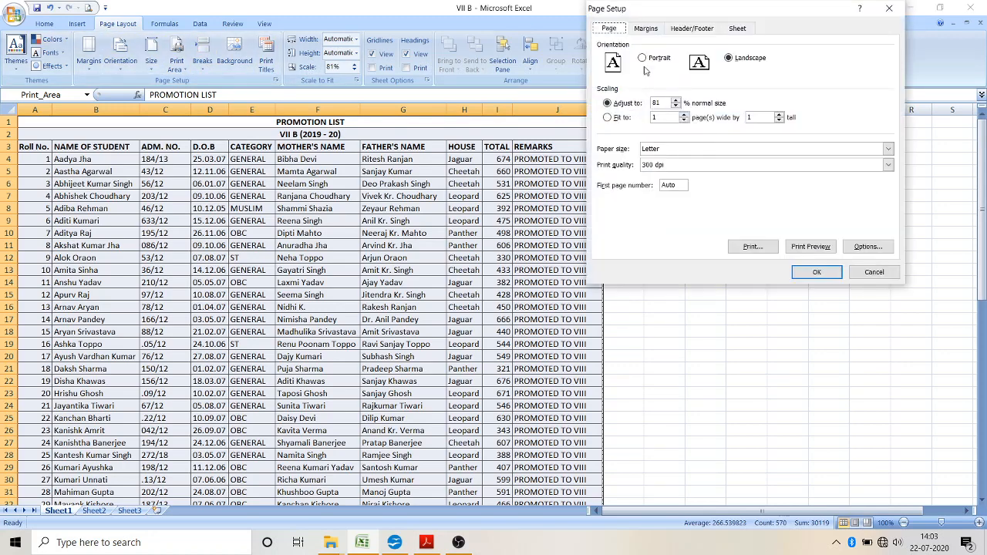
{"action": "left_click", "coordinate": [647, 31]}
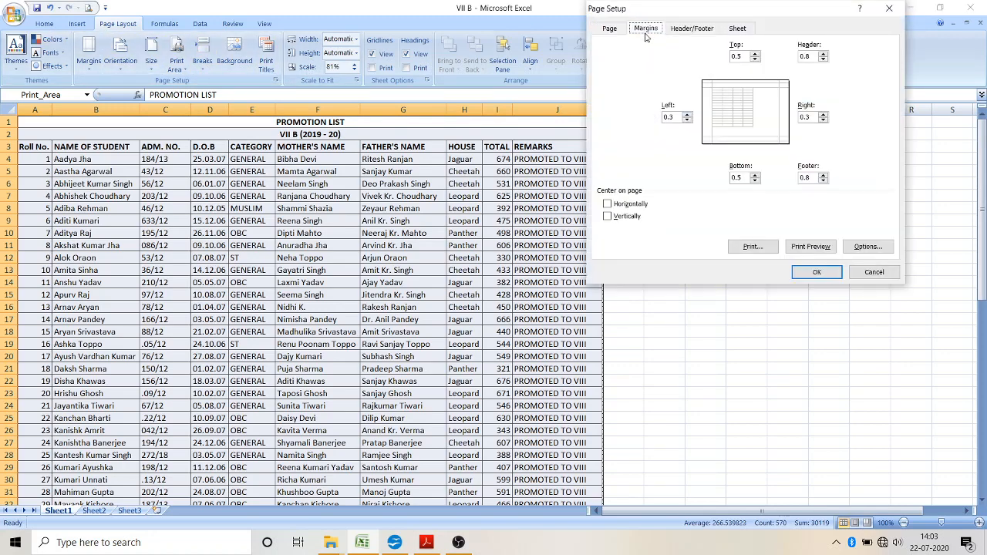
{"action": "left_click", "coordinate": [621, 205]}
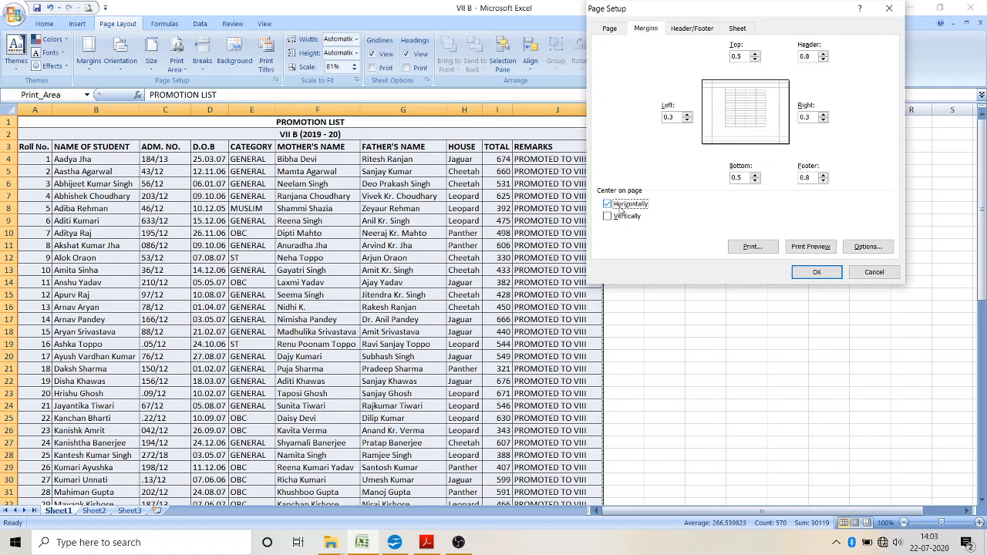
{"action": "left_click", "coordinate": [818, 270]}
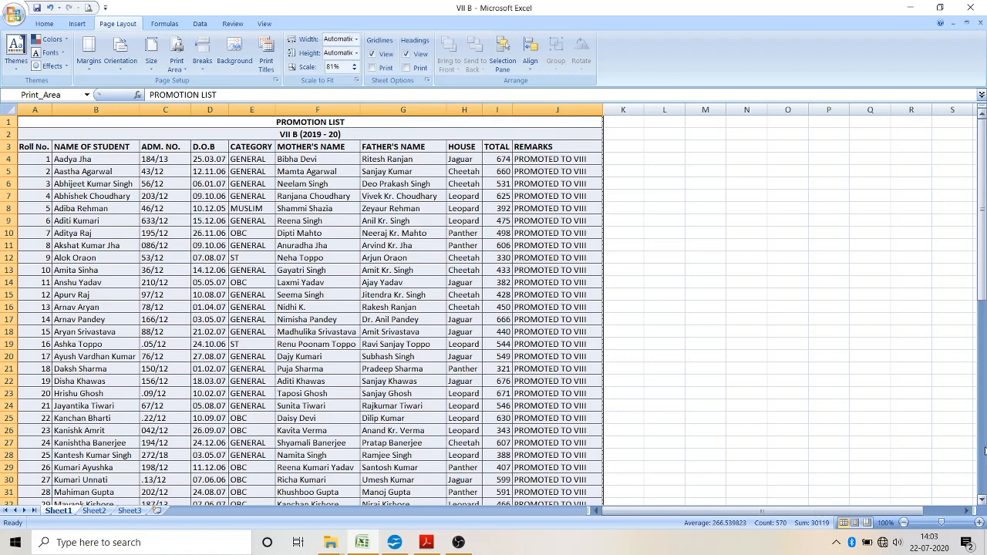
{"action": "left_click", "coordinate": [265, 24]}
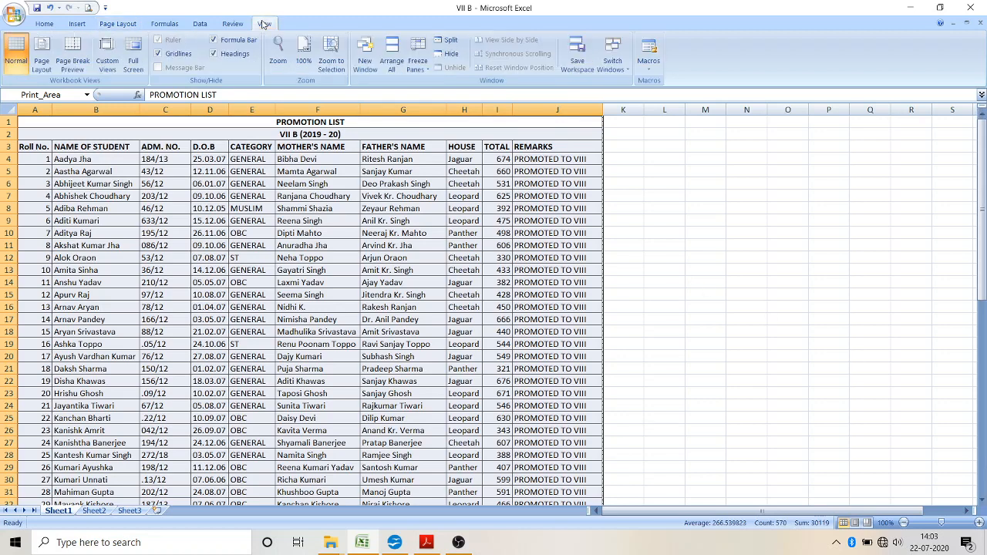
{"action": "left_click", "coordinate": [71, 60]}
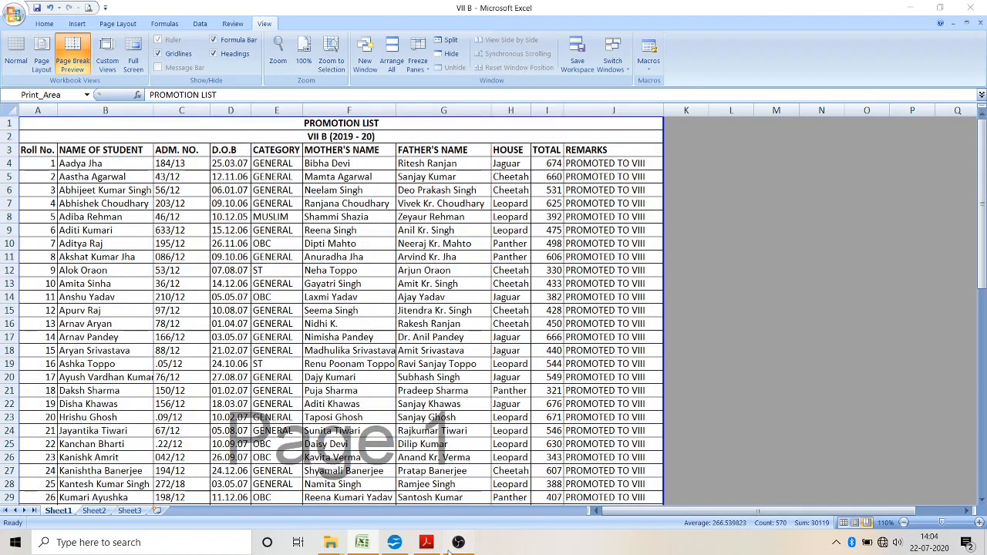
{"action": "left_click", "coordinate": [459, 542]}
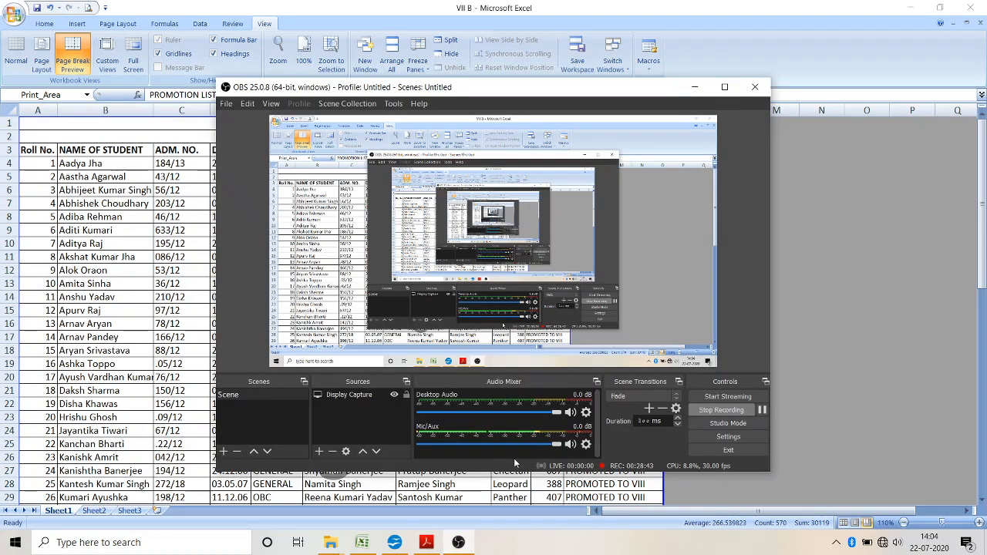